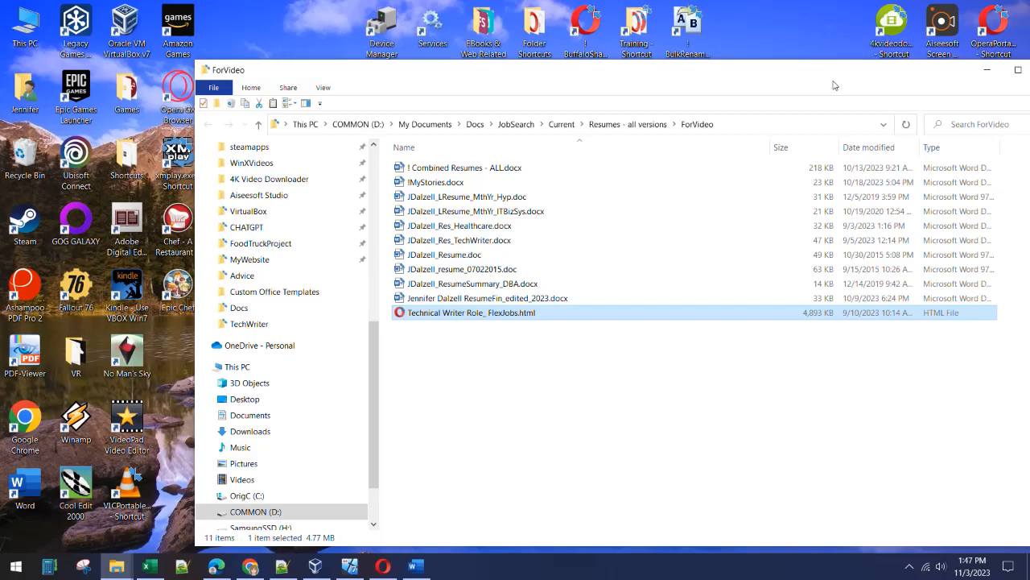
Step: Create a new blank Word document and bring up the ForVideo folder in File Explorer
{"action": "mouse_move", "coordinate": [413, 568]}
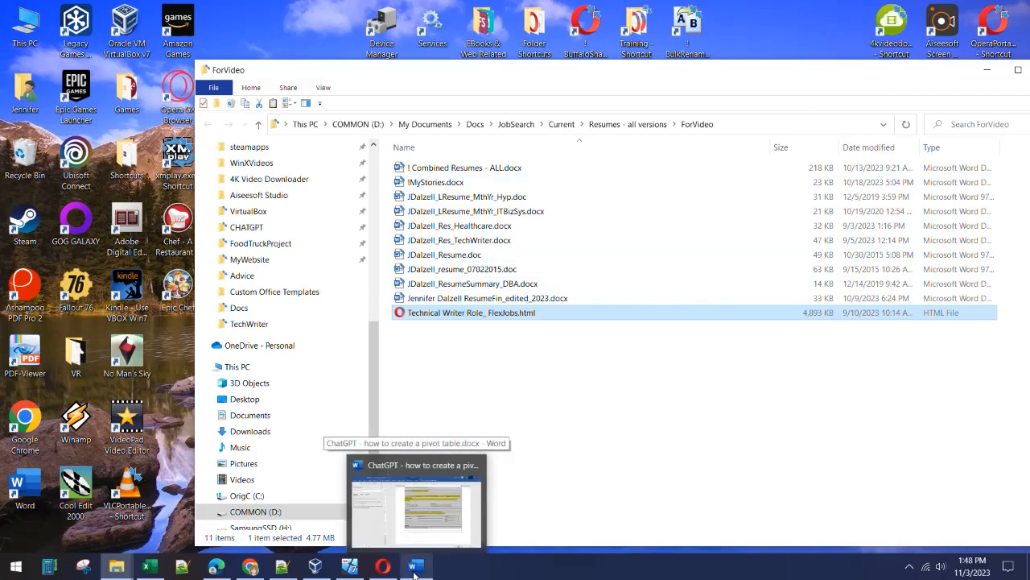
{"action": "left_click", "coordinate": [414, 567]}
{"action": "key", "text": "ctrl+n"}
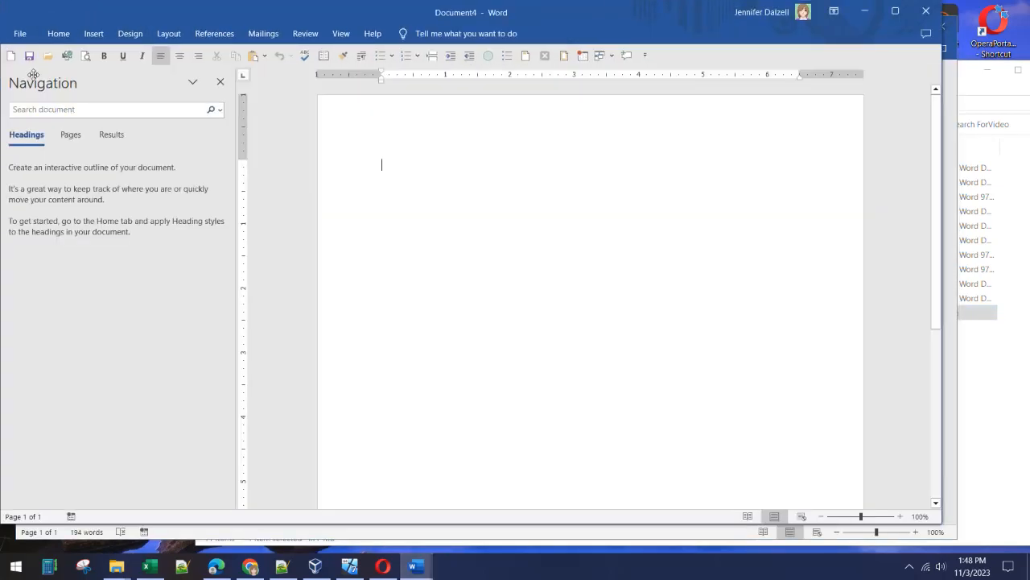
{"action": "left_click_drag", "start_coordinate": [386, 11], "coordinate": [443, 19]}
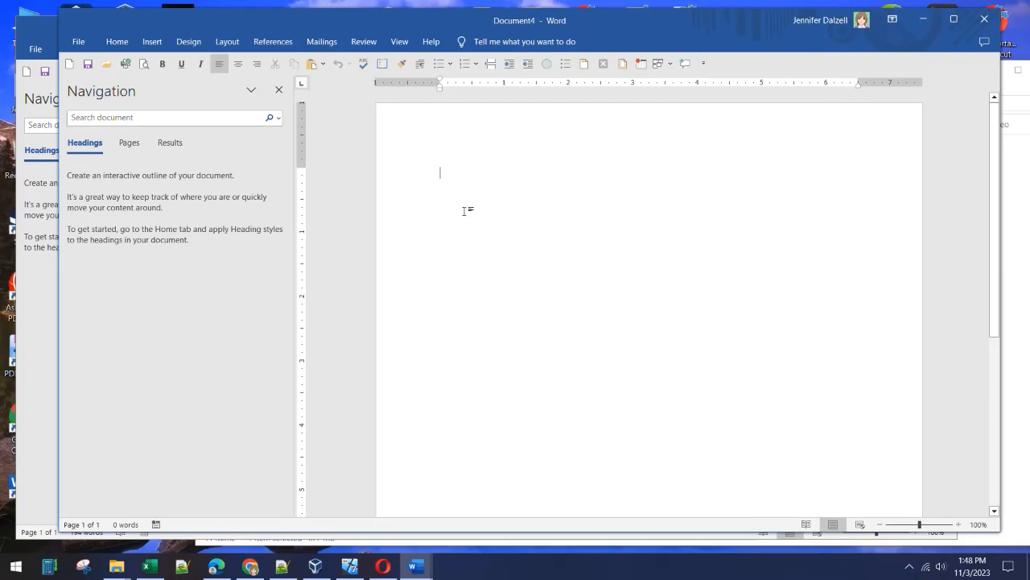
{"action": "mouse_move", "coordinate": [112, 569]}
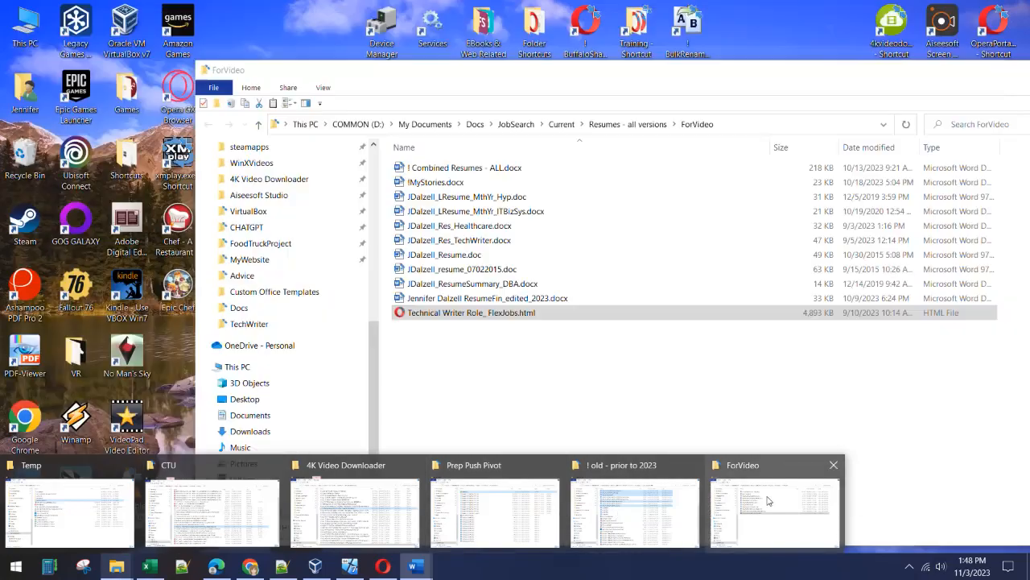
{"action": "left_click", "coordinate": [769, 502]}
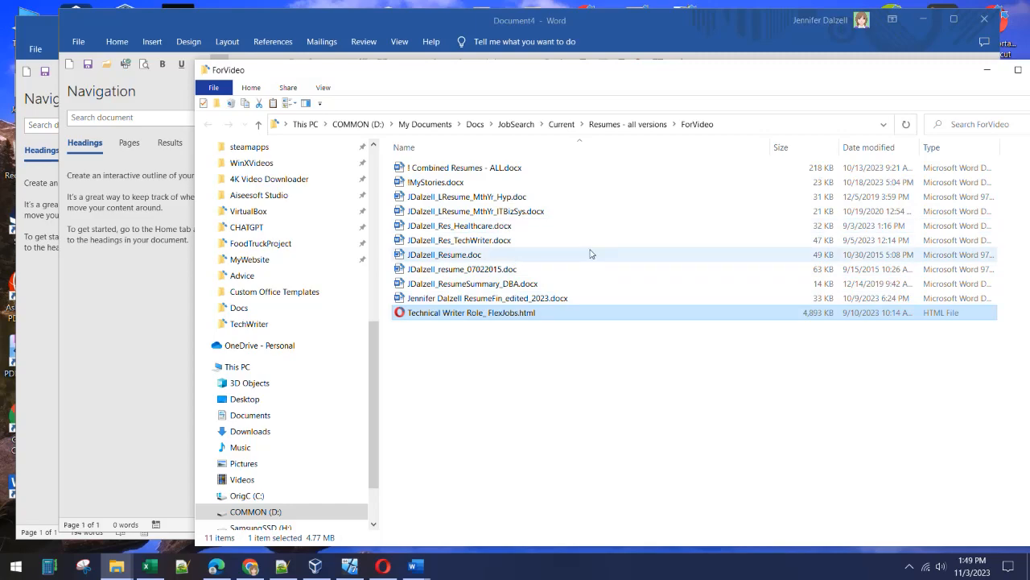
Step: In the blank Word document, start inserting text from a file and browse to the ForVideo folder using its path copied from File Explorer
{"action": "left_click", "coordinate": [220, 25]}
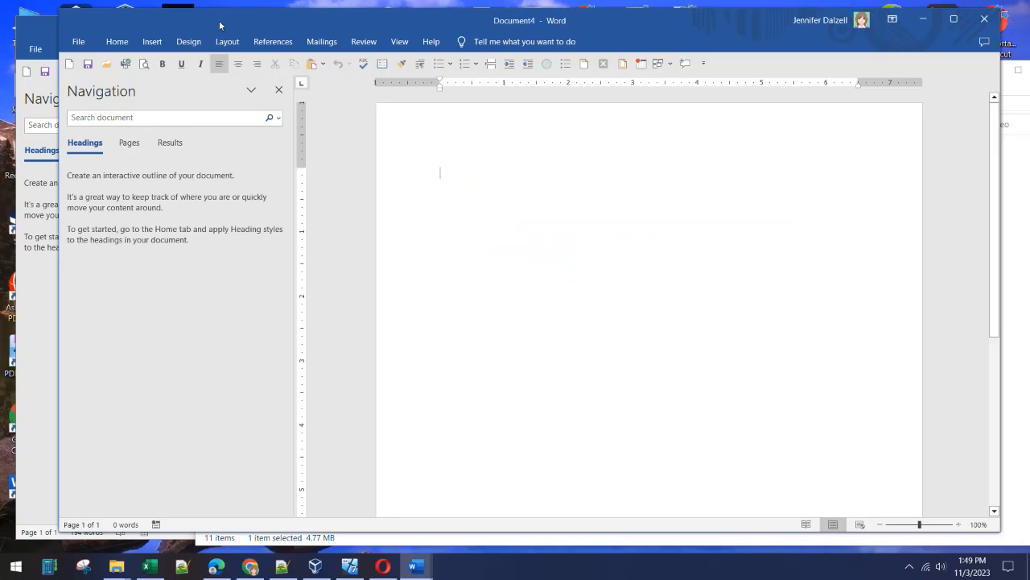
{"action": "left_click", "coordinate": [153, 42]}
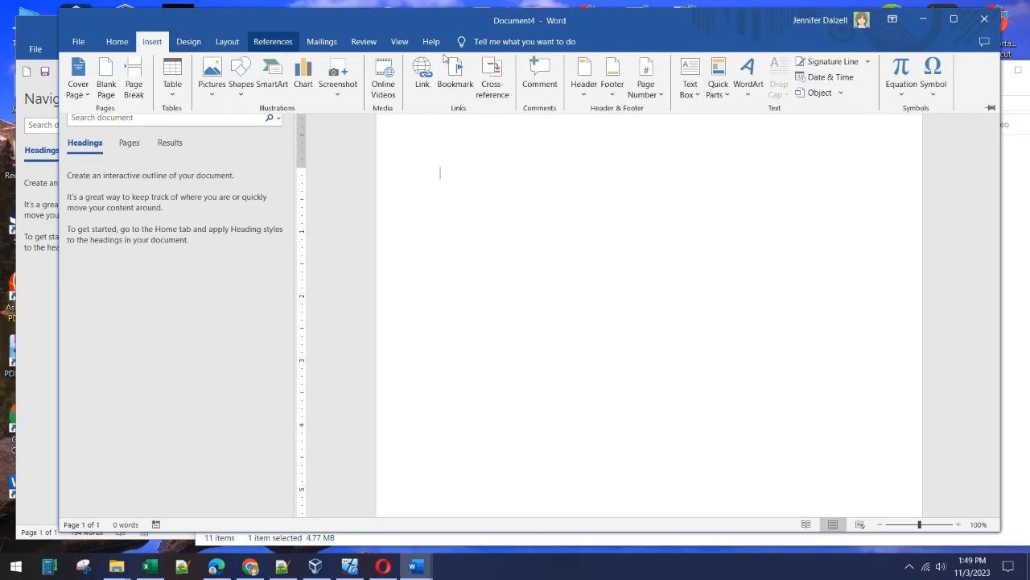
{"action": "left_click", "coordinate": [841, 94]}
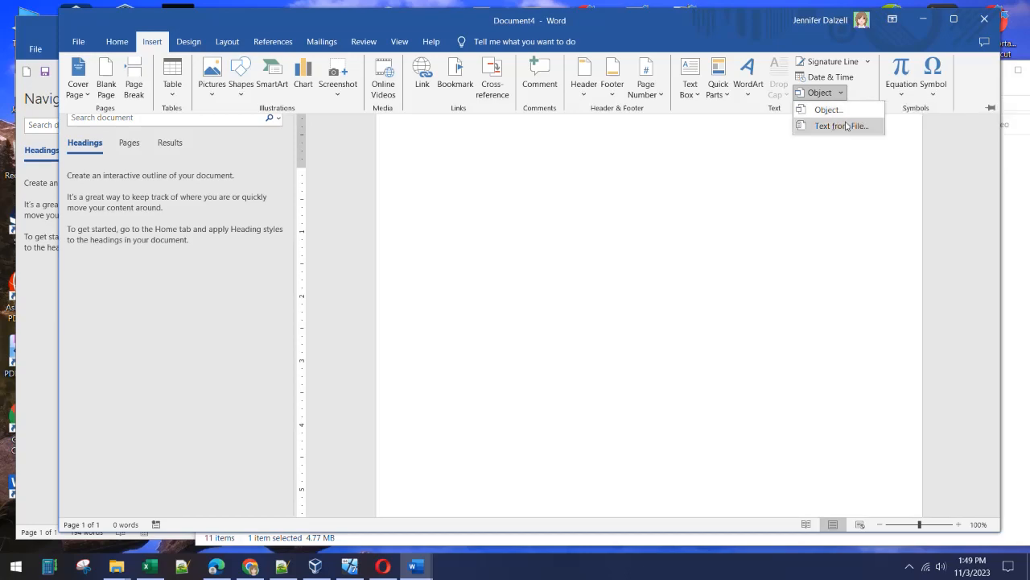
{"action": "left_click", "coordinate": [842, 126]}
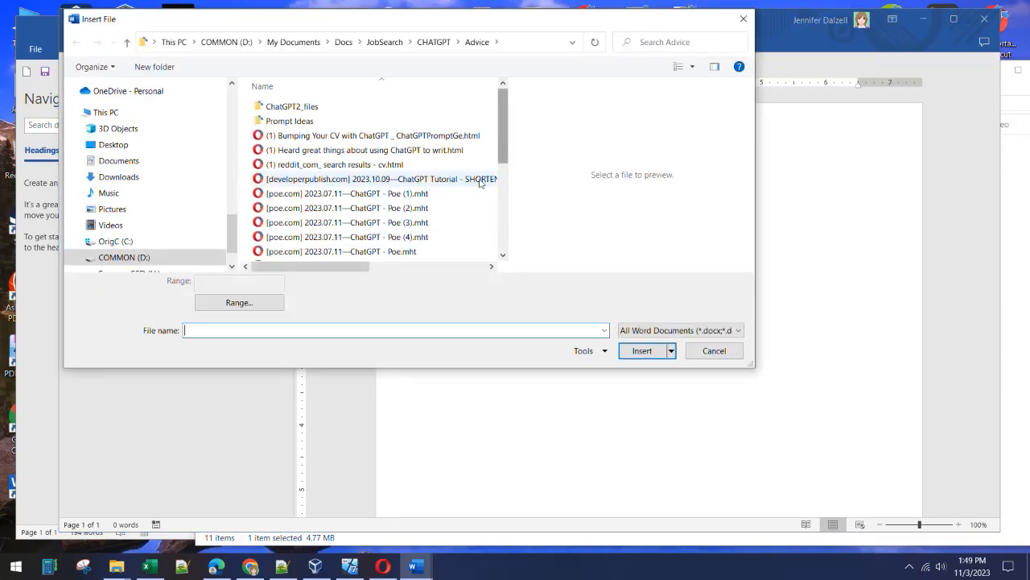
{"action": "mouse_move", "coordinate": [116, 566]}
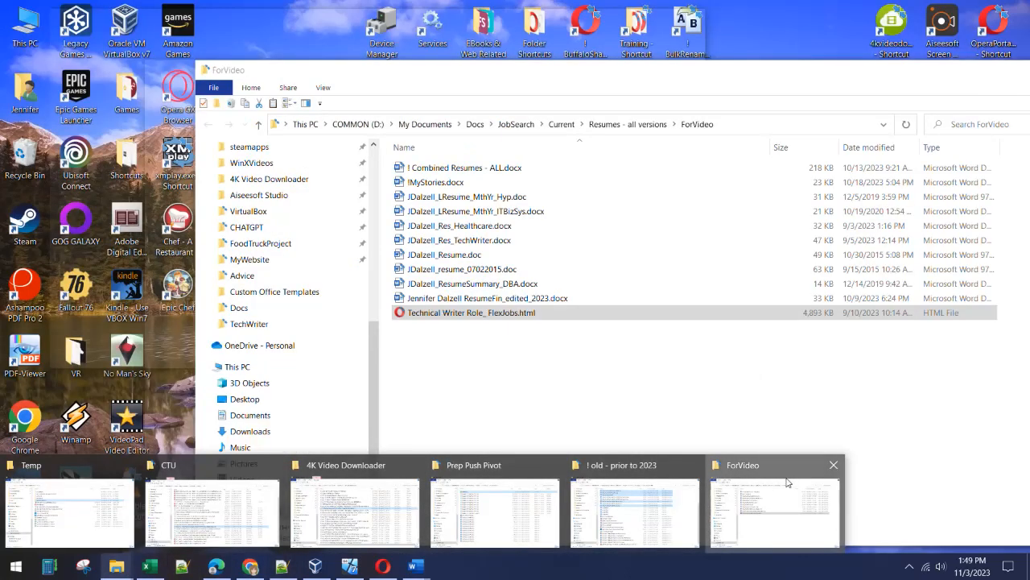
{"action": "left_click", "coordinate": [787, 483]}
{"action": "left_click", "coordinate": [728, 129]}
{"action": "key", "text": "ctrl+c"}
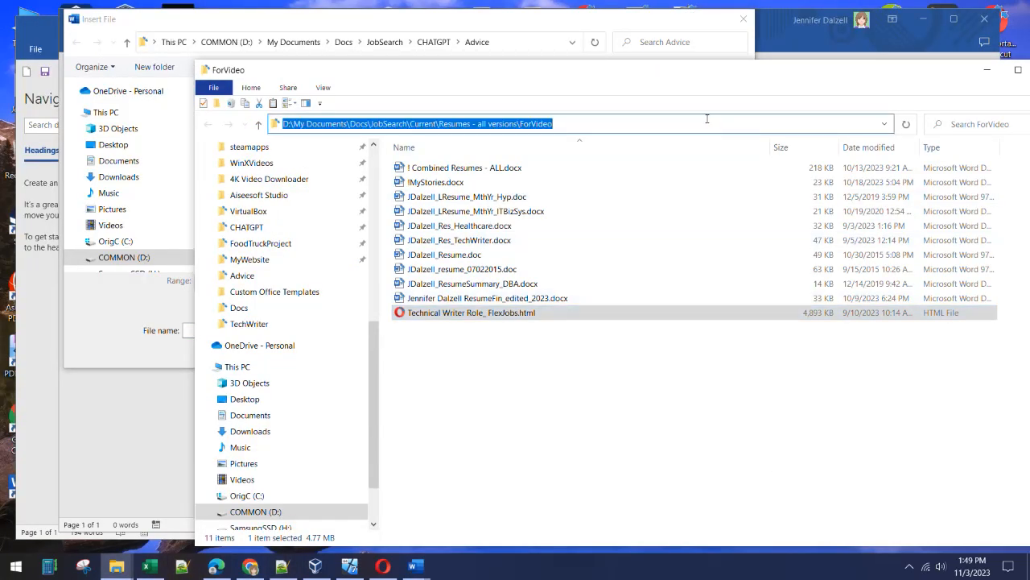
{"action": "left_click", "coordinate": [514, 40]}
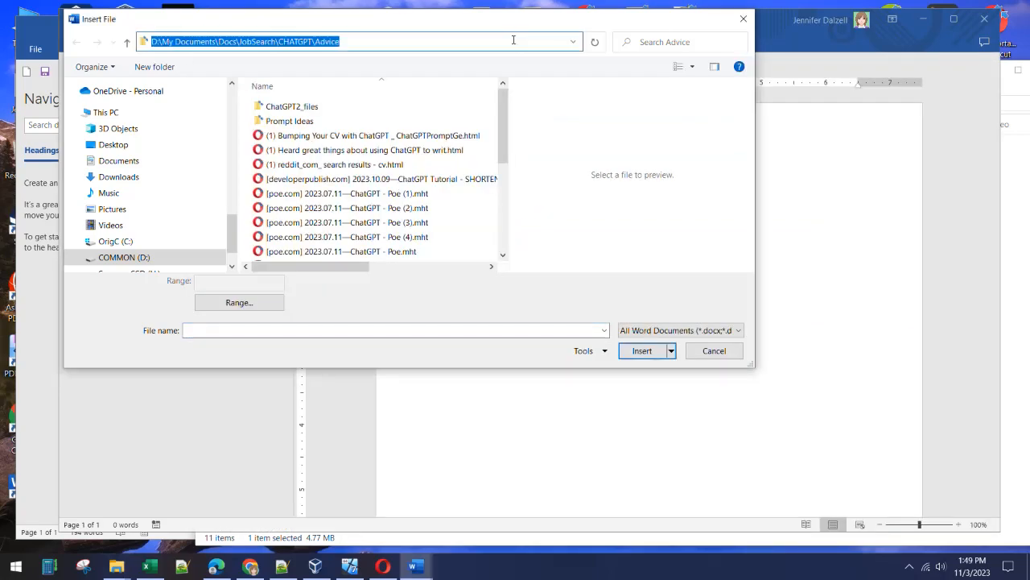
{"action": "key", "text": "ctrl+v"}
{"action": "key", "text": "Return"}
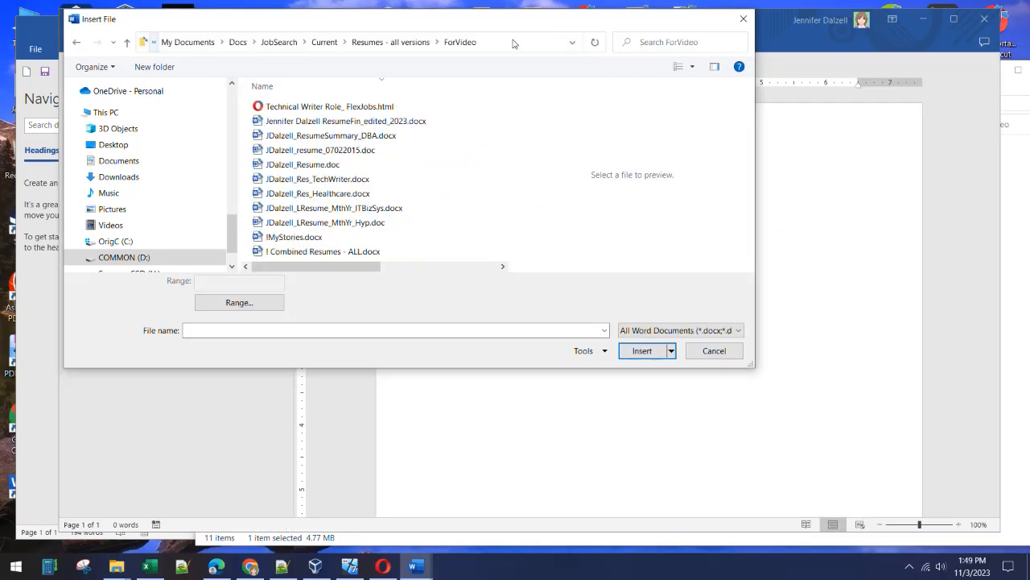
Step: Insert the six resume files ending in resume_07022015, Resume, Res_TechWriter, Res_Healthcare, LResume_MthYr_ITBizSys and LResume_MthYr_Hyp together
{"action": "left_click", "coordinate": [383, 152]}
{"action": "left_click", "coordinate": [386, 166], "text": "ctrl"}
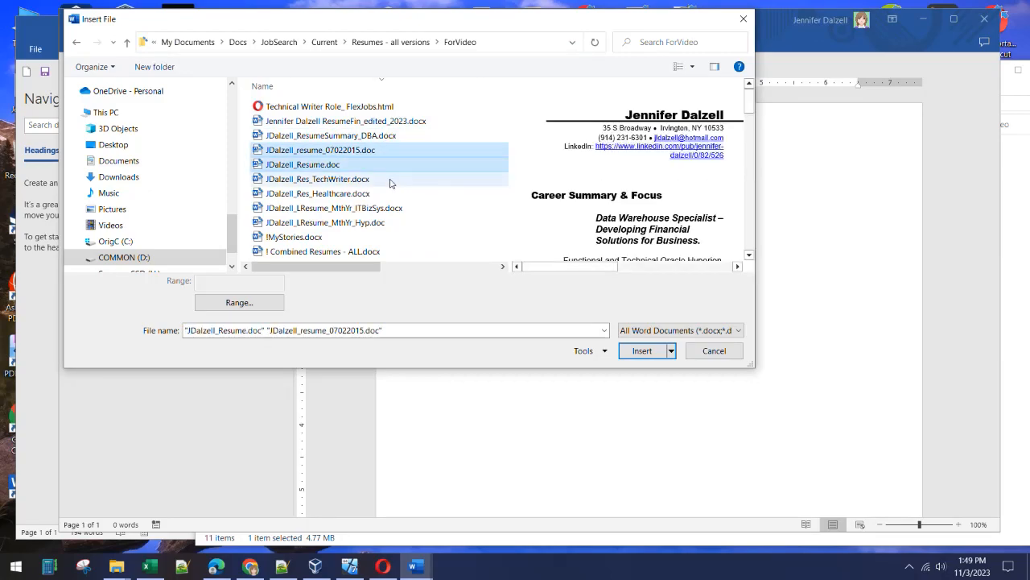
{"action": "left_click", "coordinate": [390, 180], "text": "ctrl"}
{"action": "left_click", "coordinate": [393, 194], "text": "ctrl"}
{"action": "left_click", "coordinate": [397, 209], "text": "ctrl"}
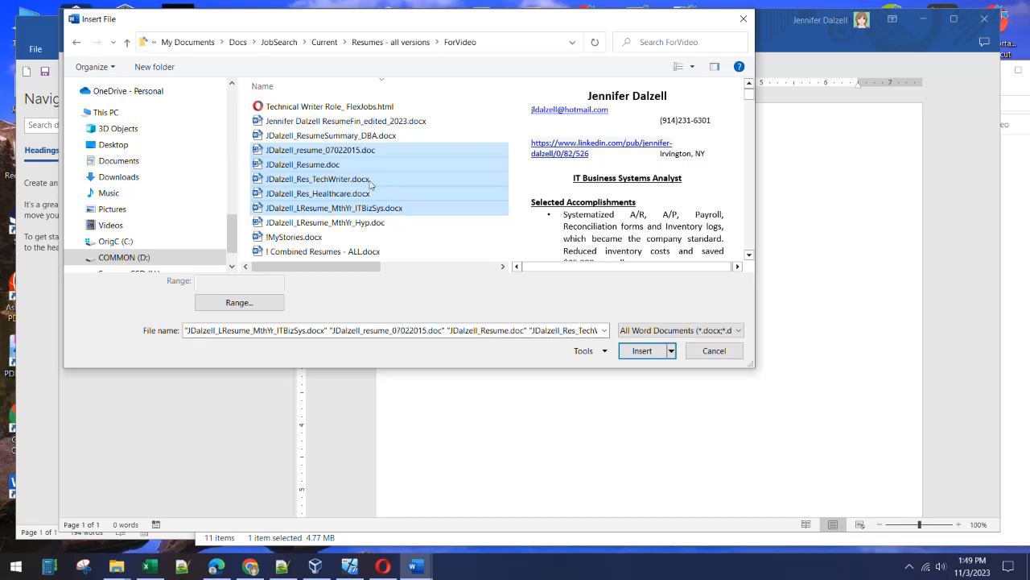
{"action": "left_click", "coordinate": [378, 224], "text": "ctrl"}
{"action": "left_click", "coordinate": [642, 350]}
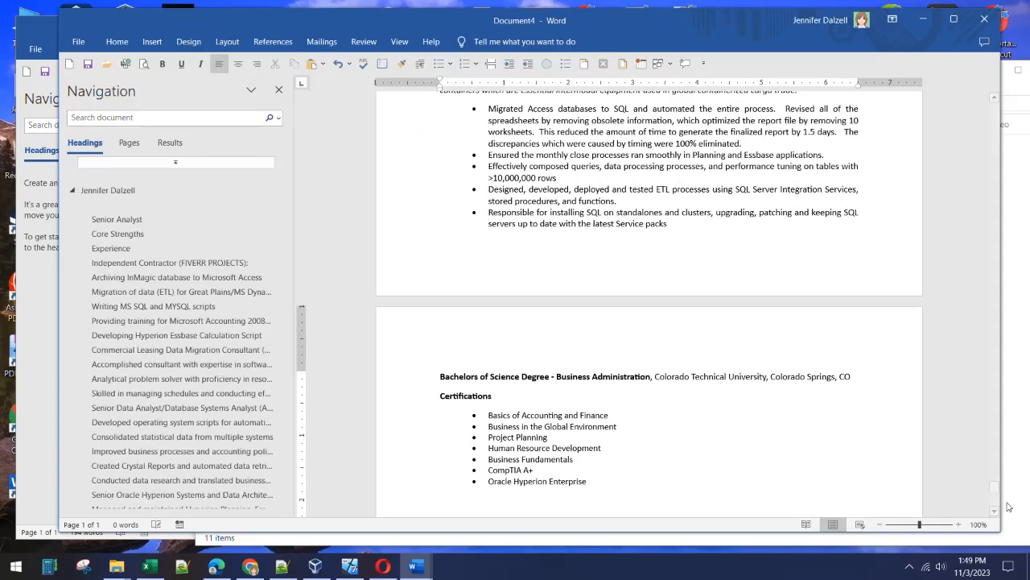
Step: Save the document as "Combined Resume Doc" in D:\My Documents\Docs\JobSearch\Current\Resumes - all versions\ForVideo
{"action": "left_click_drag", "start_coordinate": [994, 486], "coordinate": [994, 199]}
{"action": "left_click", "coordinate": [994, 152]}
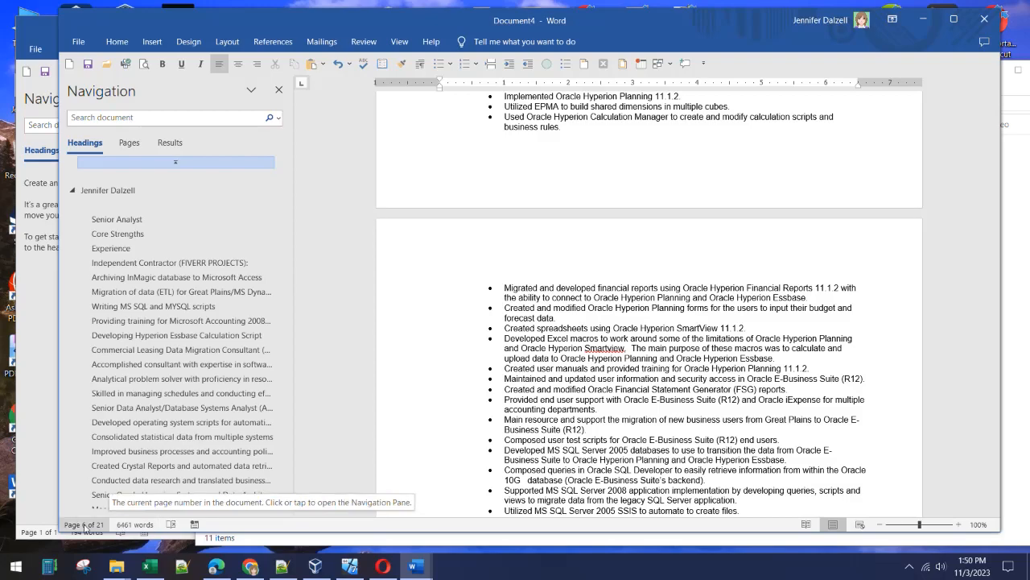
{"action": "left_click", "coordinate": [442, 289]}
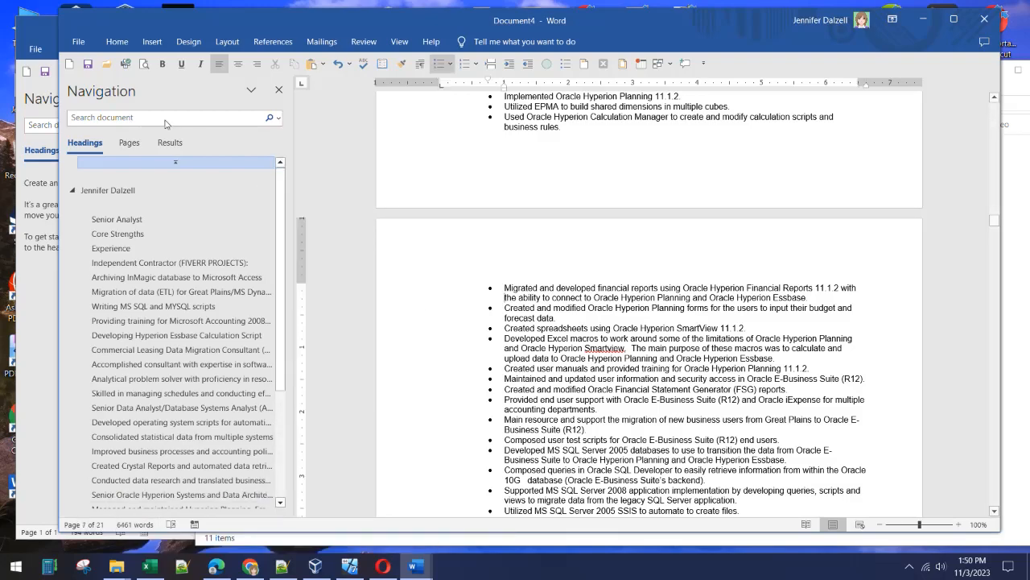
{"action": "left_click", "coordinate": [79, 37]}
{"action": "left_click", "coordinate": [127, 250]}
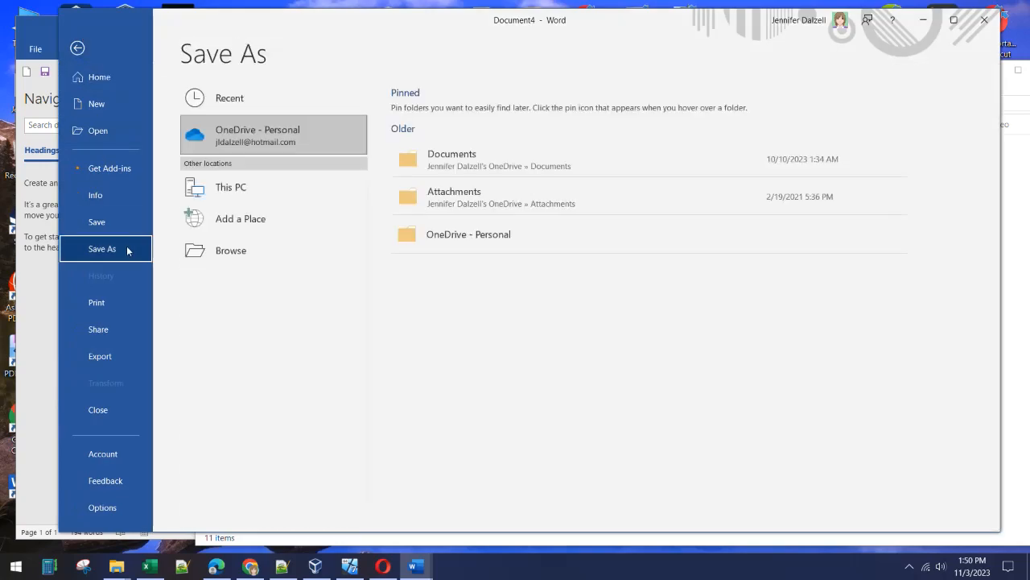
{"action": "left_click", "coordinate": [234, 261]}
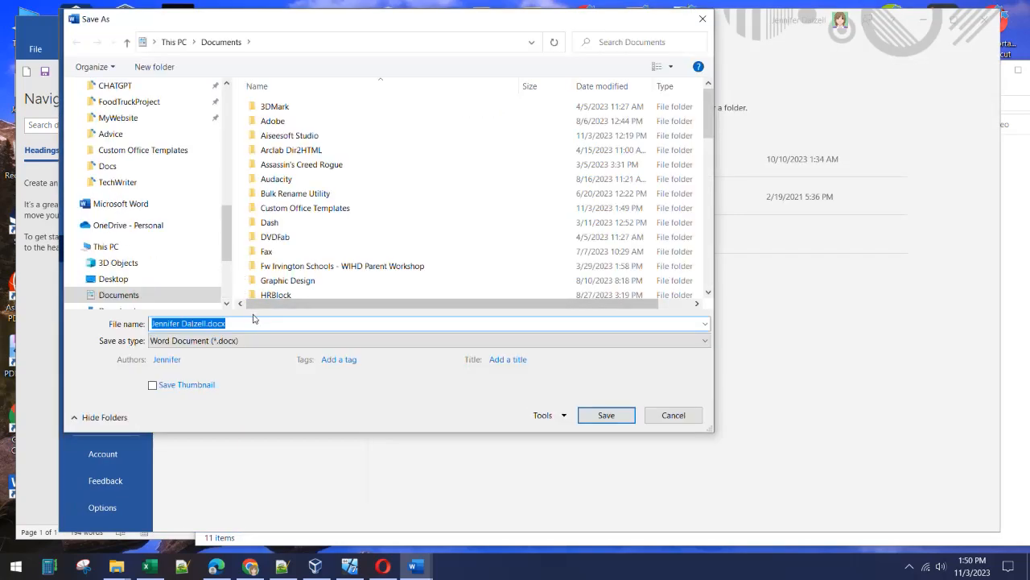
{"action": "type", "text": "Com"}
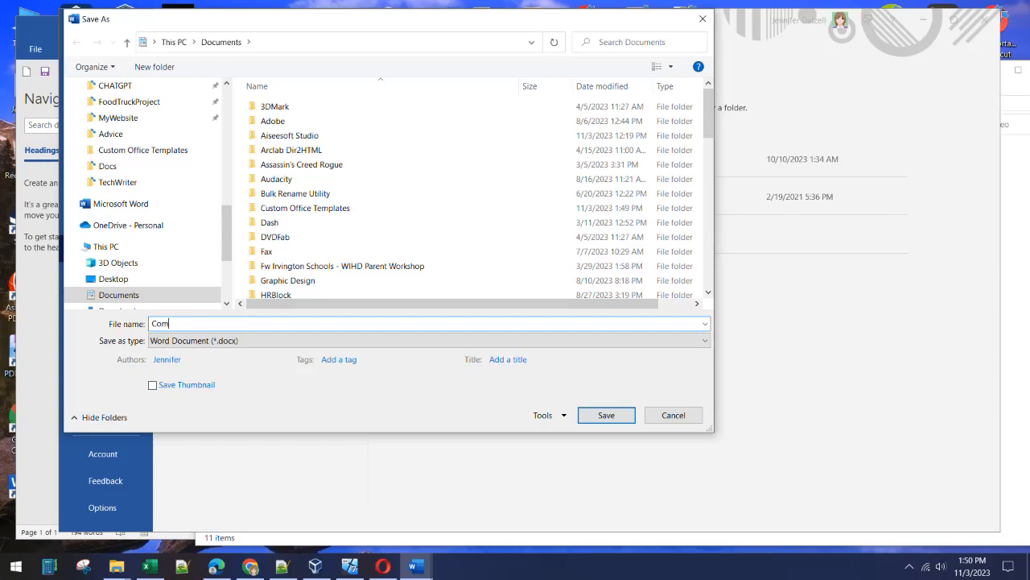
{"action": "type", "text": "bined Resume Doc"}
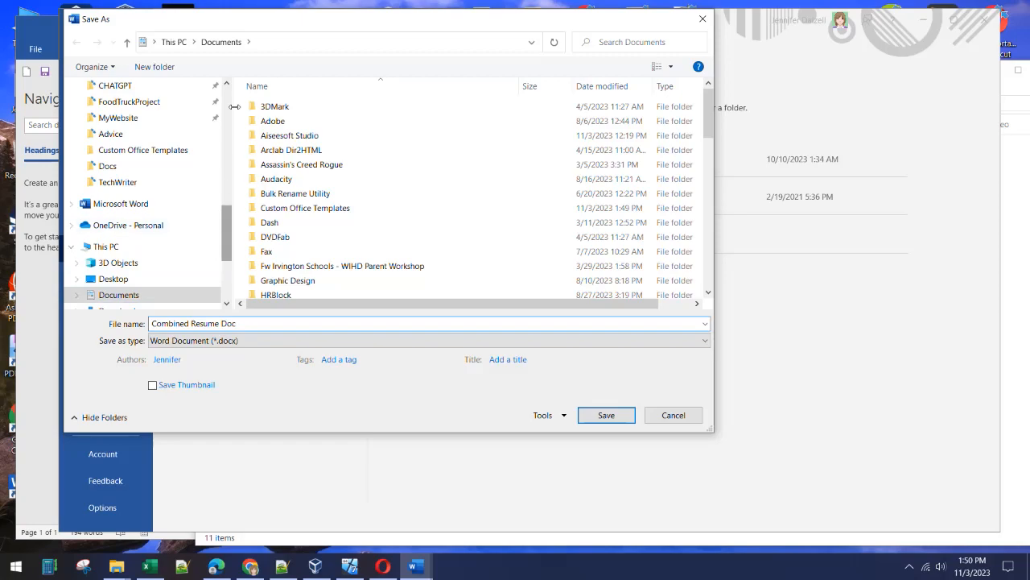
{"action": "left_click", "coordinate": [268, 43]}
{"action": "type", "text": "D:\\My Documents\\Docs\\JobSearch\\Current\\Resumes - all versions\\ForVideo"}
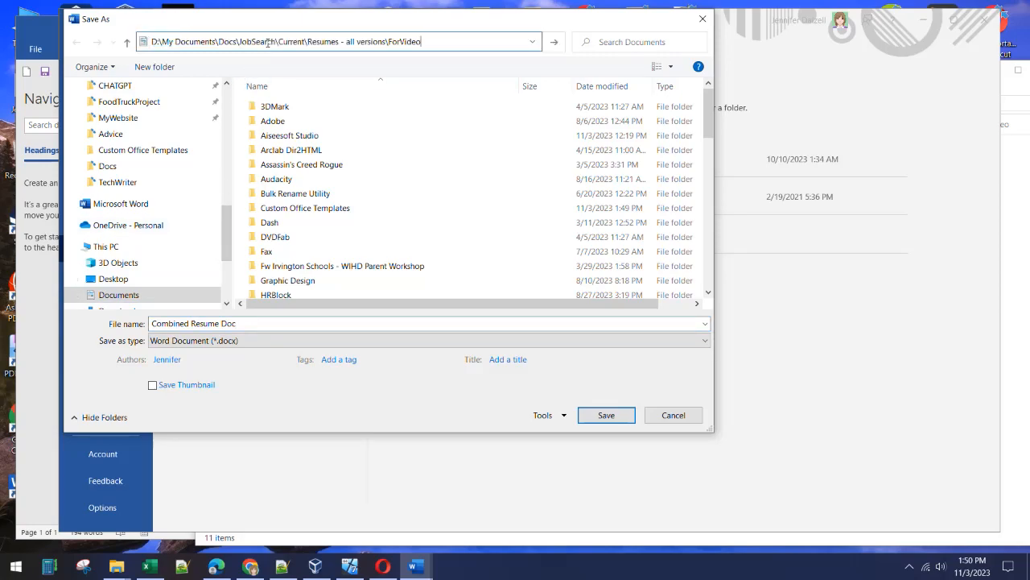
{"action": "key", "text": "Return"}
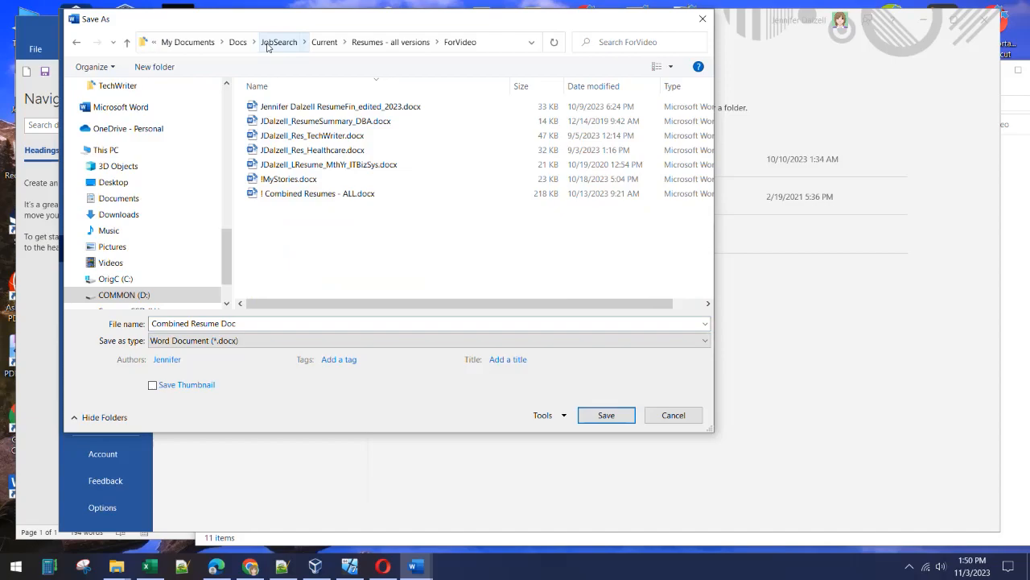
{"action": "left_click", "coordinate": [598, 420]}
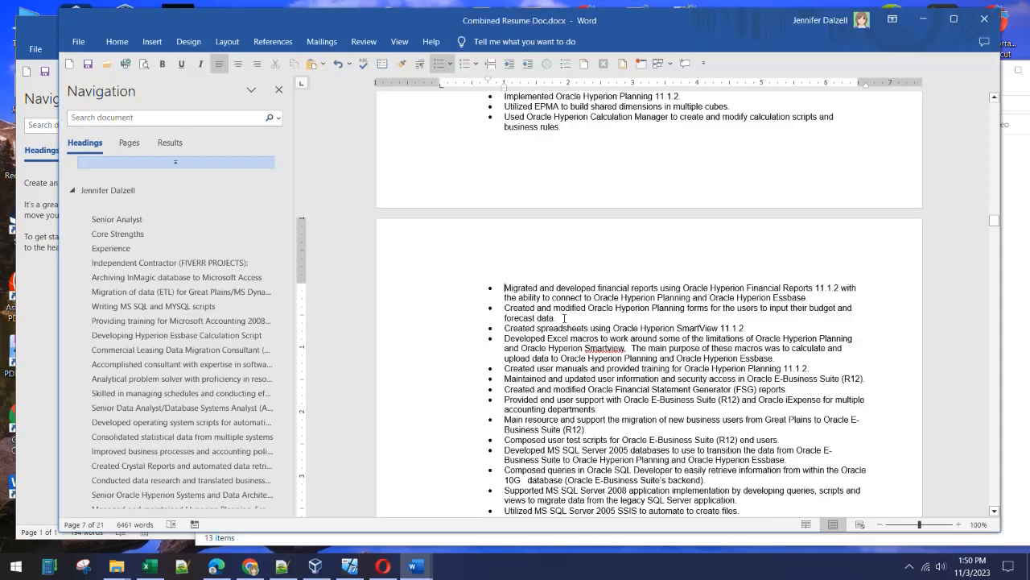
Step: Select and copy all the text of the combined resume document
{"action": "scroll", "coordinate": [563, 319], "scroll_direction": "down", "scroll_amount": 5}
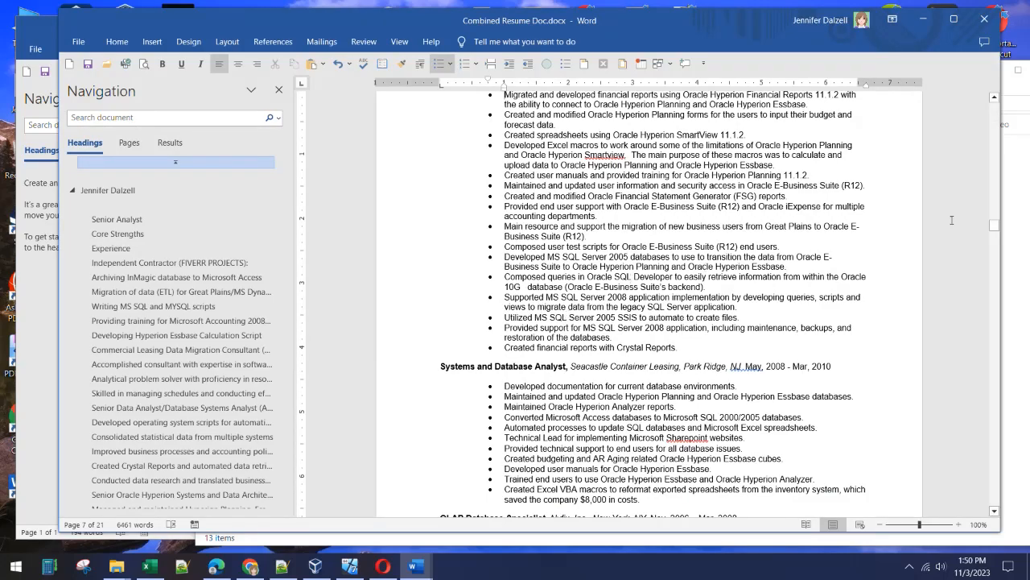
{"action": "left_click_drag", "start_coordinate": [994, 225], "coordinate": [990, 107]}
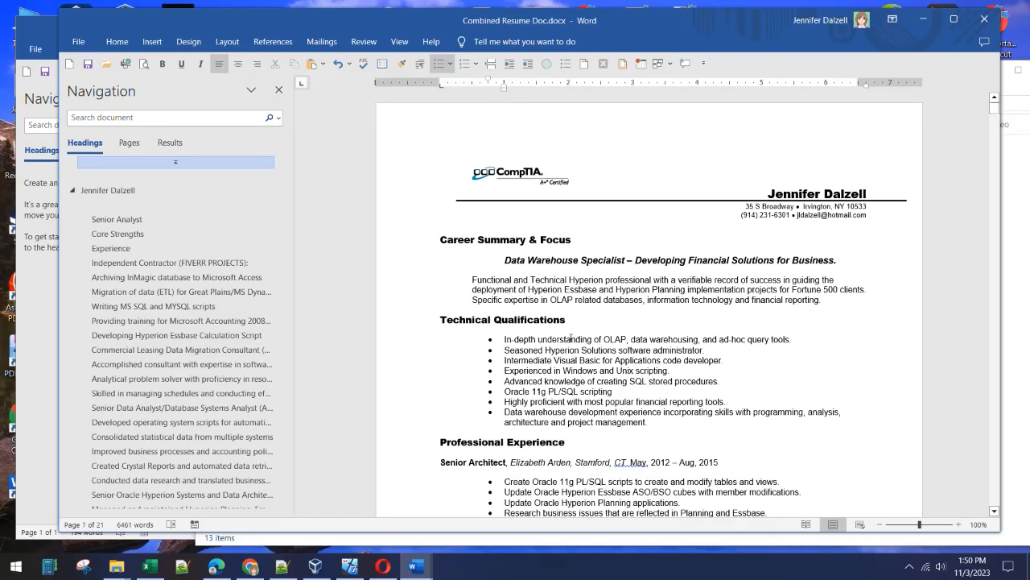
{"action": "scroll", "coordinate": [562, 360], "scroll_direction": "down", "scroll_amount": 4}
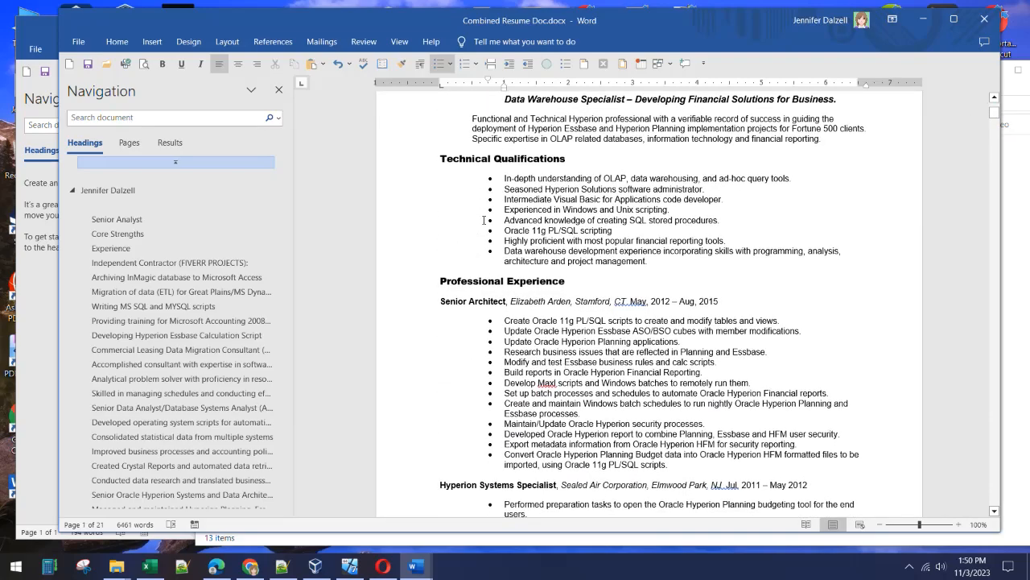
{"action": "key", "text": "ctrl+a"}
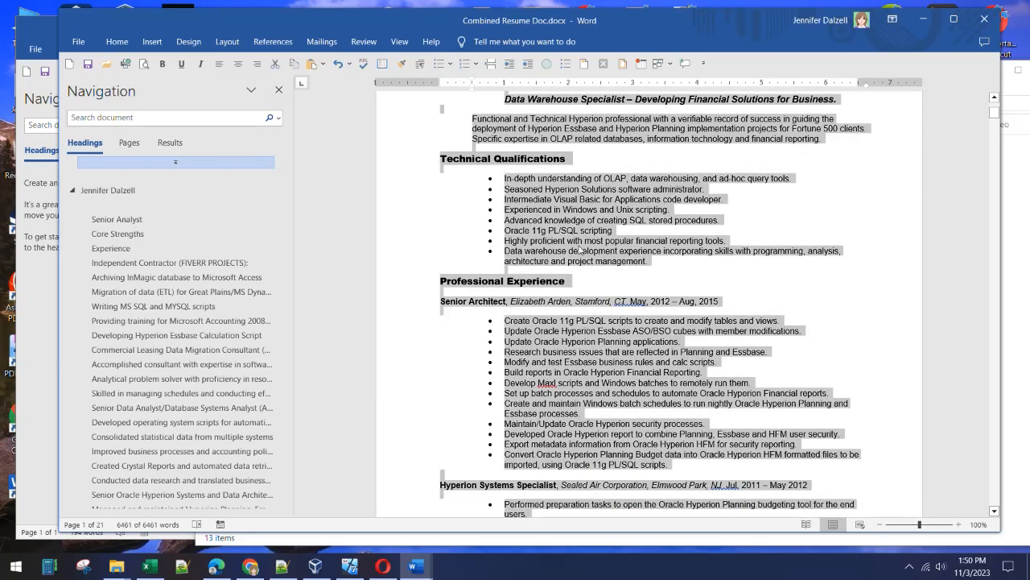
Step: Switch to Excel and create a new blank workbook
{"action": "mouse_move", "coordinate": [148, 572]}
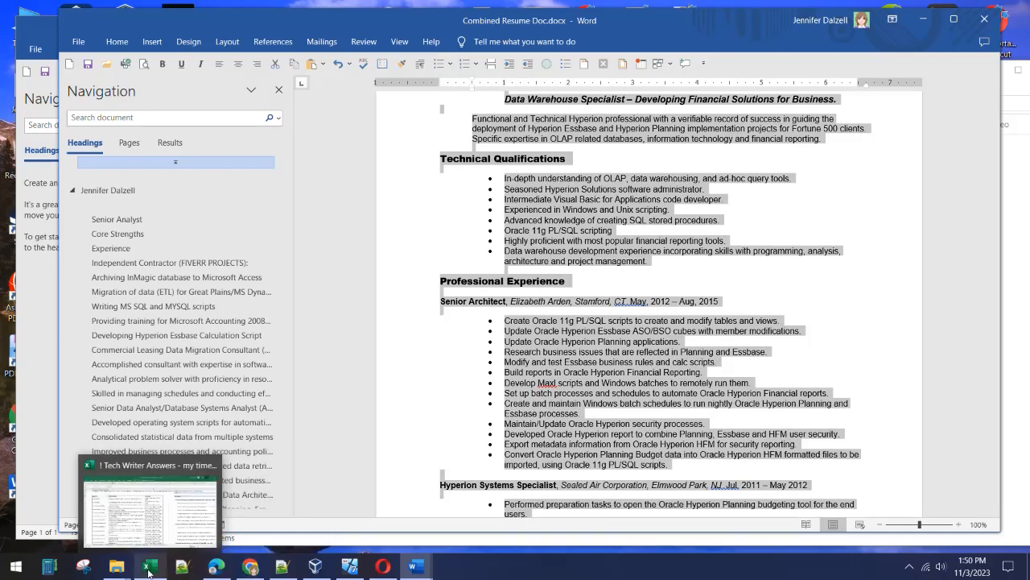
{"action": "left_click", "coordinate": [149, 566]}
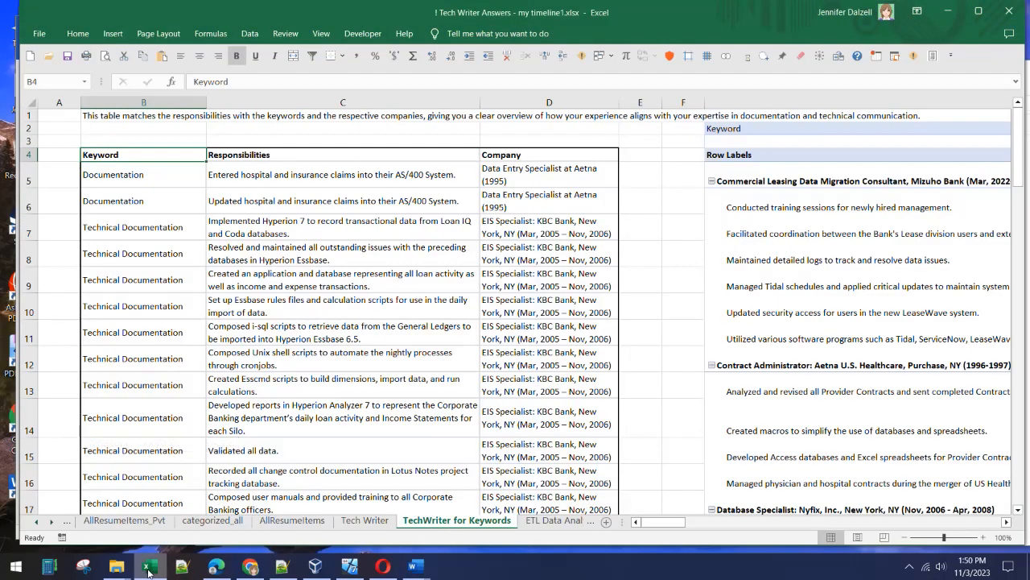
{"action": "left_click", "coordinate": [29, 56]}
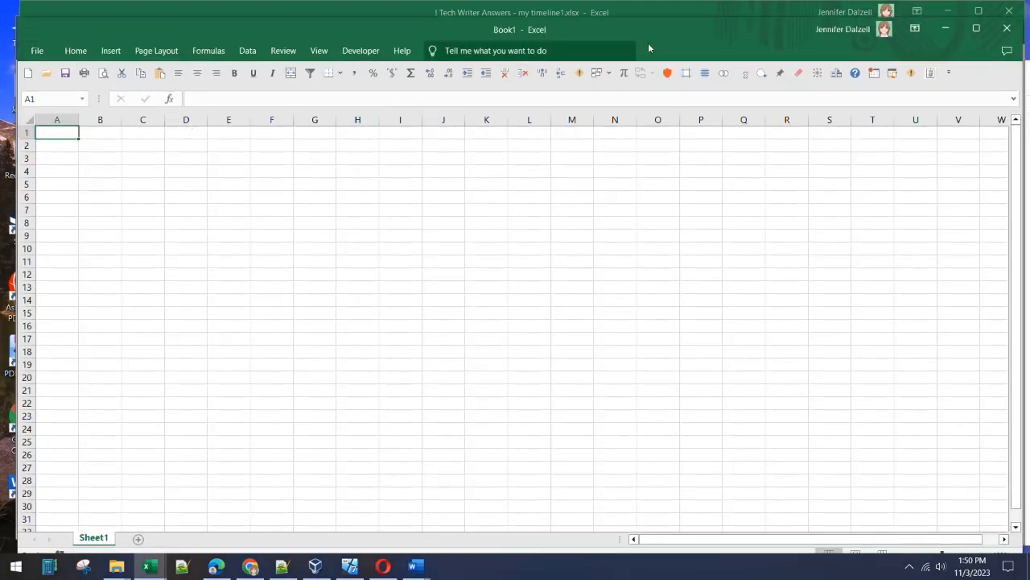
{"action": "double_click", "coordinate": [661, 22]}
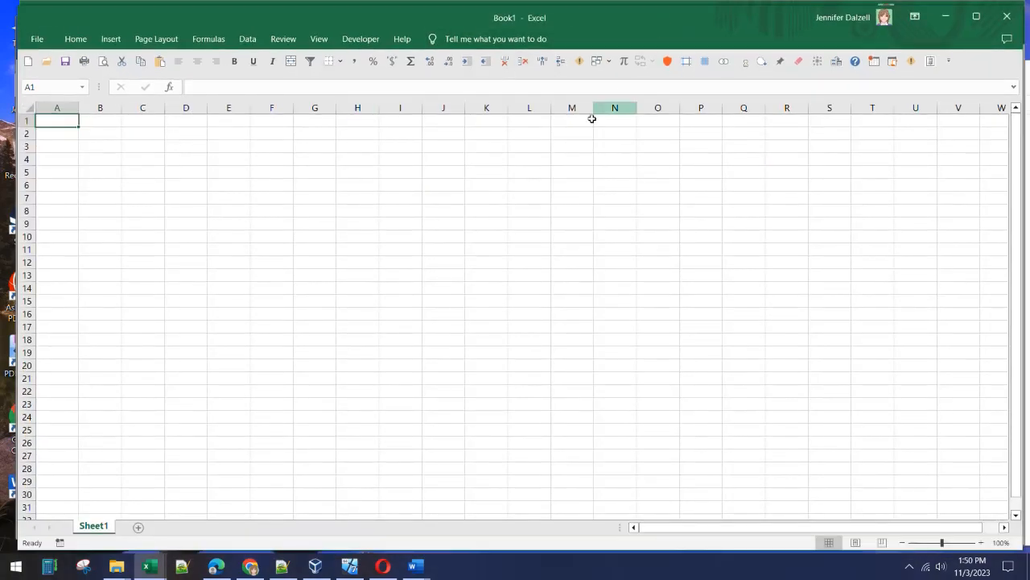
{"action": "left_click", "coordinate": [134, 134]}
{"action": "right_click", "coordinate": [134, 136]}
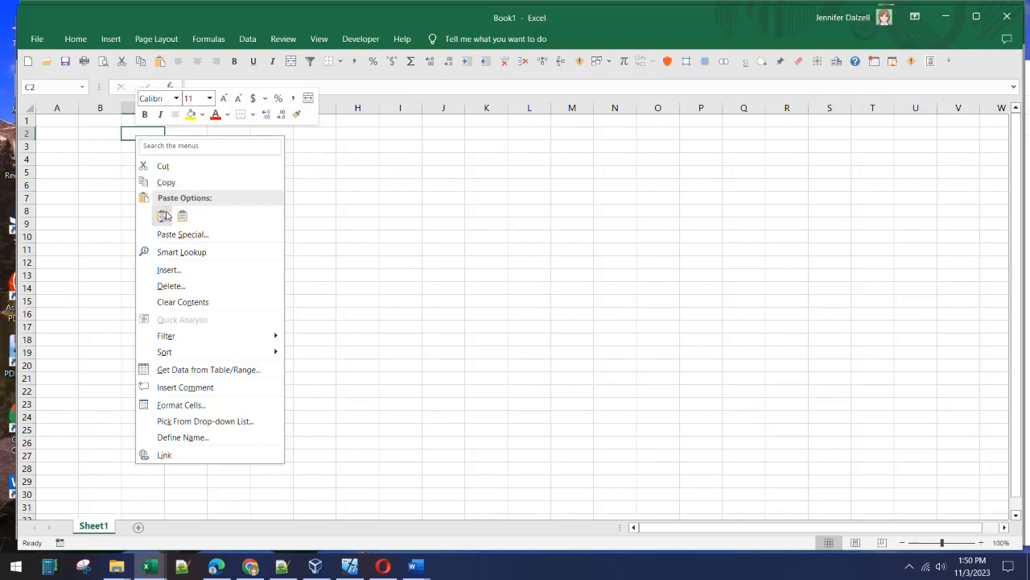
{"action": "left_click", "coordinate": [62, 139]}
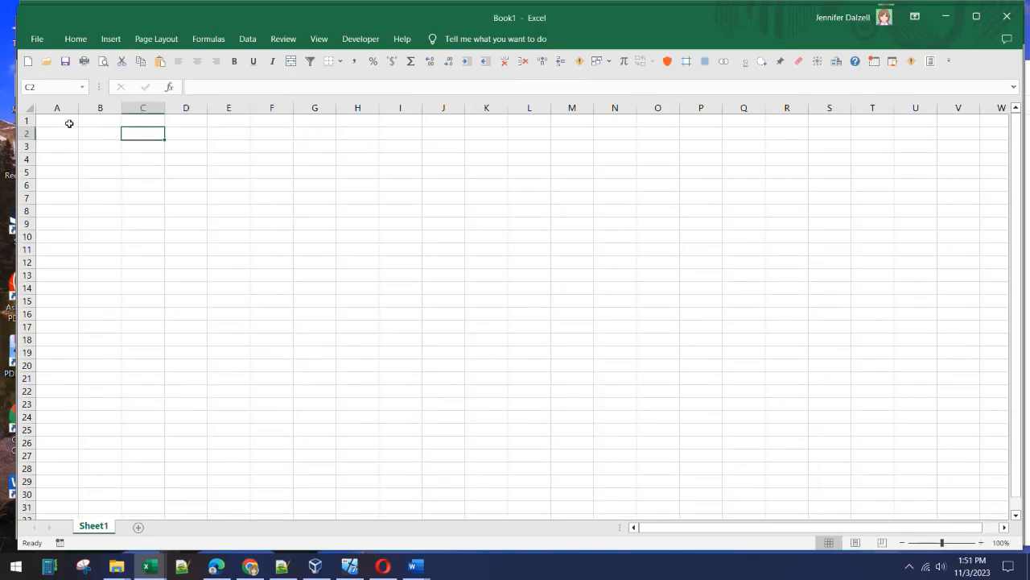
Step: Paste the copied resume text starting at cell C2, matching the destination formatting
{"action": "right_click", "coordinate": [137, 134]}
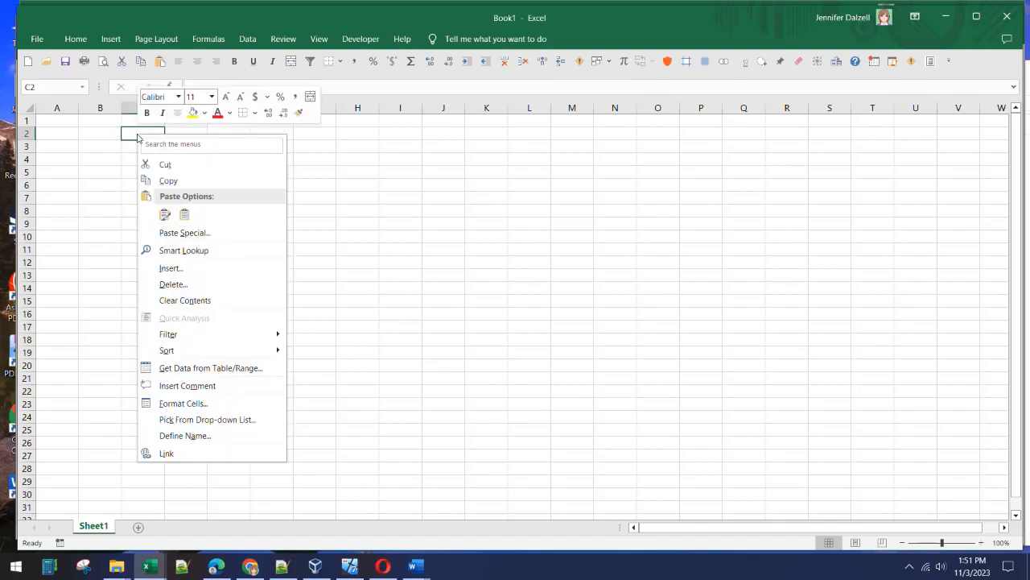
{"action": "left_click", "coordinate": [183, 214]}
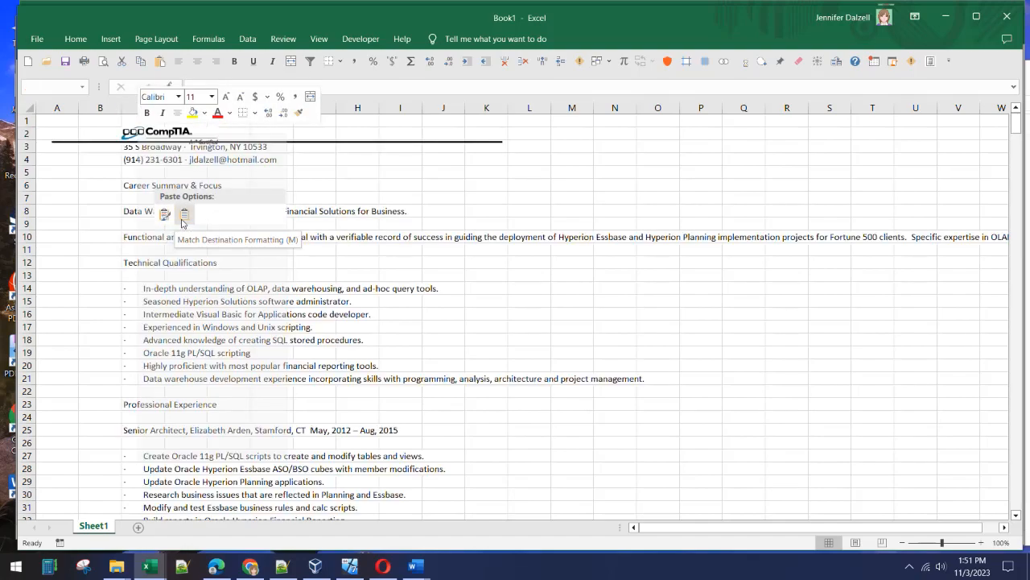
{"action": "left_click", "coordinate": [182, 216]}
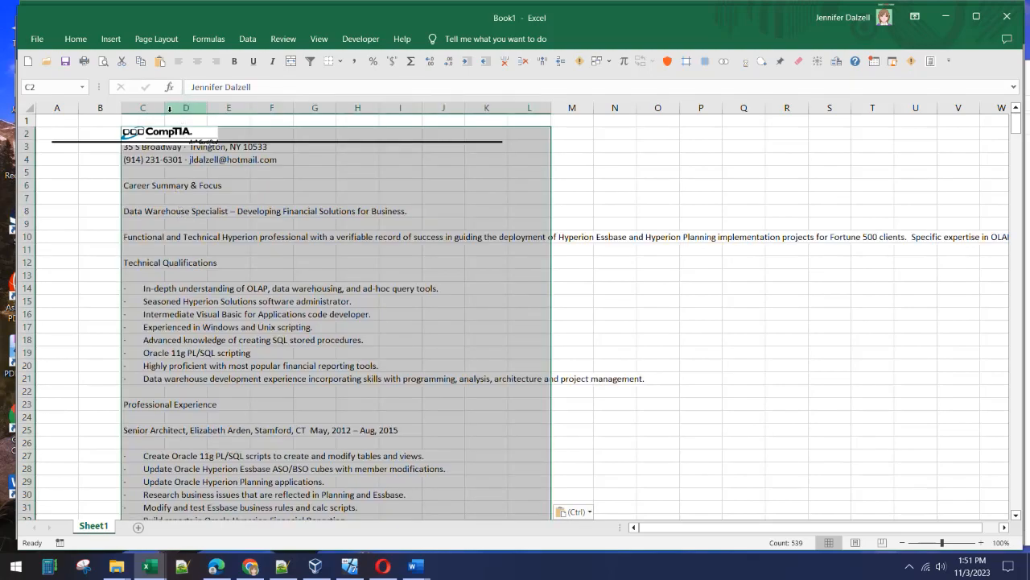
{"action": "left_click", "coordinate": [170, 174]}
Step: Copy the Professional Experience heading from C23 into B27:B39 beside the first job's bullet points
{"action": "scroll", "coordinate": [183, 233], "scroll_direction": "down", "scroll_amount": 4}
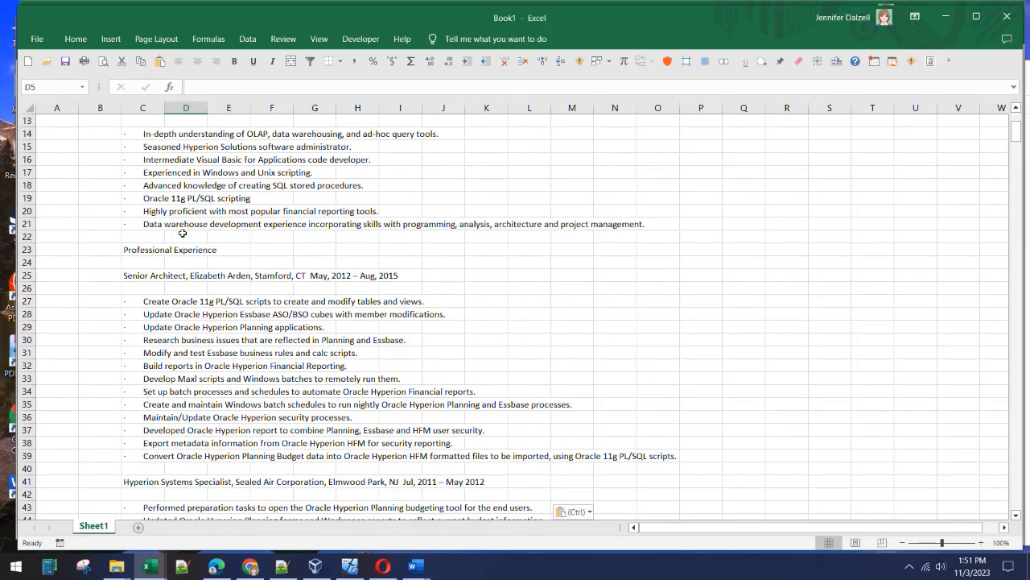
{"action": "scroll", "coordinate": [183, 232], "scroll_direction": "down", "scroll_amount": 2}
{"action": "left_click", "coordinate": [131, 171]}
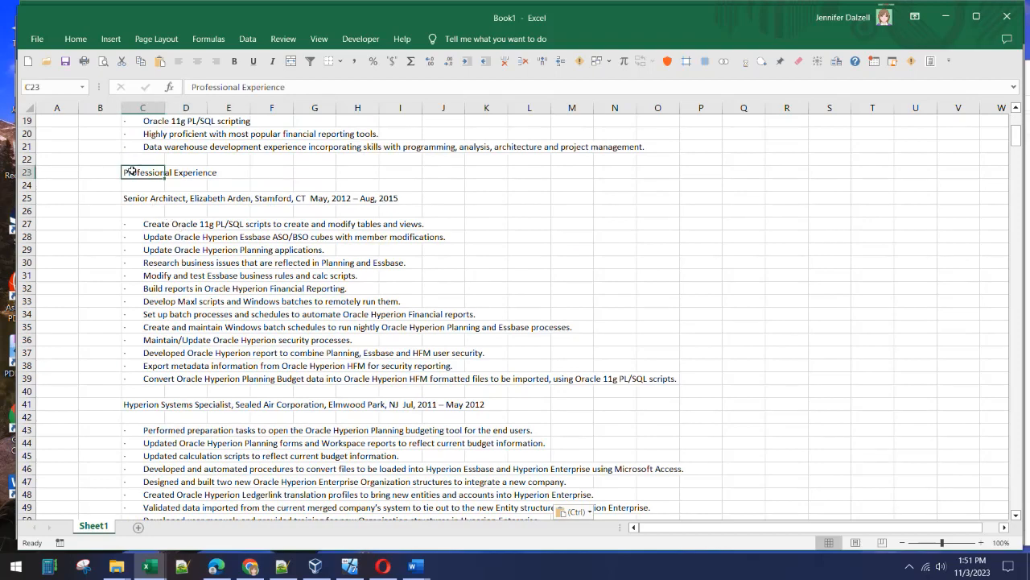
{"action": "key", "text": "ctrl+c"}
{"action": "left_click_drag", "start_coordinate": [95, 225], "coordinate": [94, 377]}
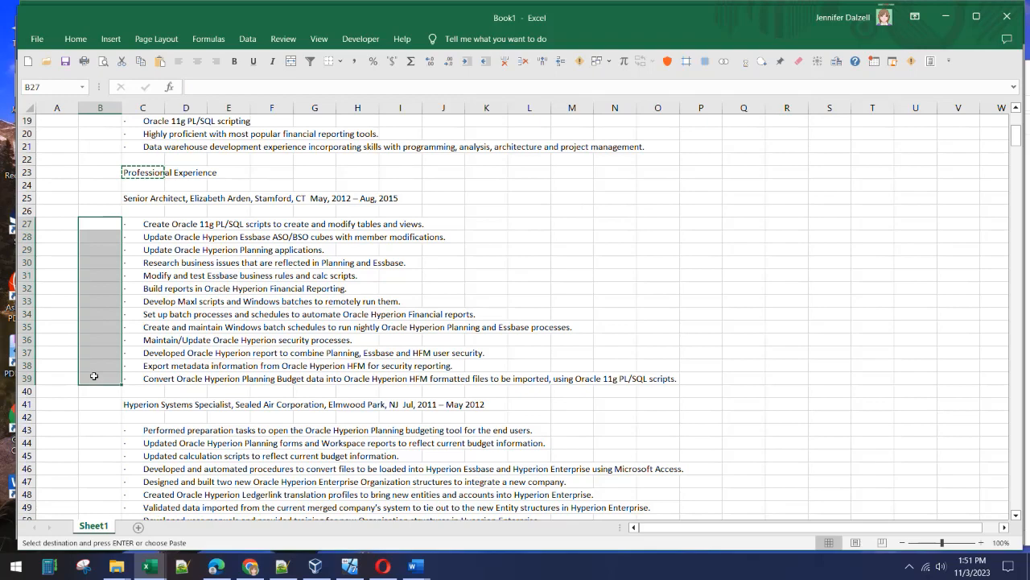
{"action": "key", "text": "ctrl+v"}
Step: Widen column B and copy the Hyperion Systems Specialist, Sealed Air Corporation heading from C41 into B43:B52
{"action": "left_click_drag", "start_coordinate": [122, 107], "coordinate": [254, 107]}
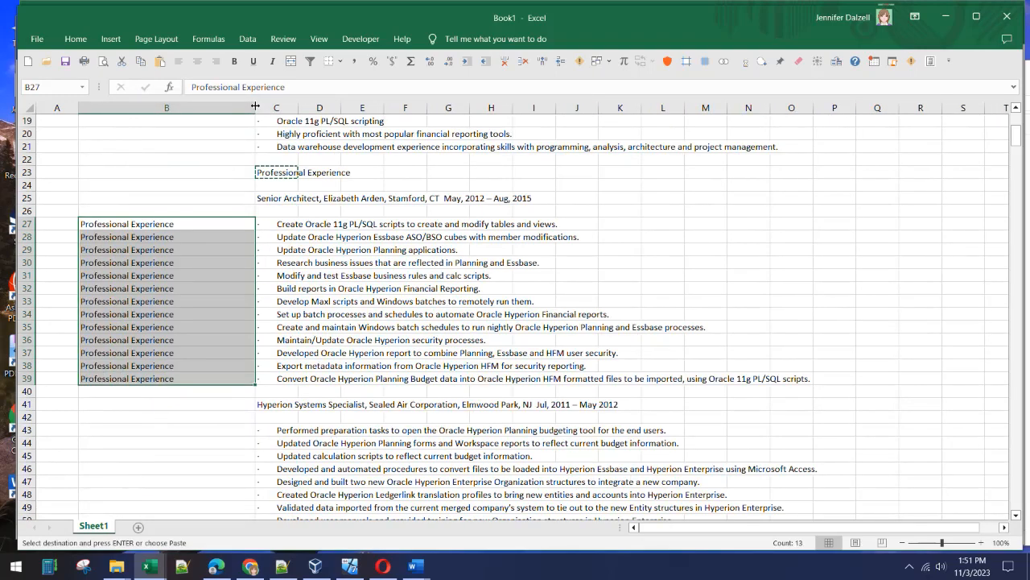
{"action": "left_click", "coordinate": [302, 406]}
{"action": "left_click", "coordinate": [278, 406]}
{"action": "key", "text": "ctrl+c"}
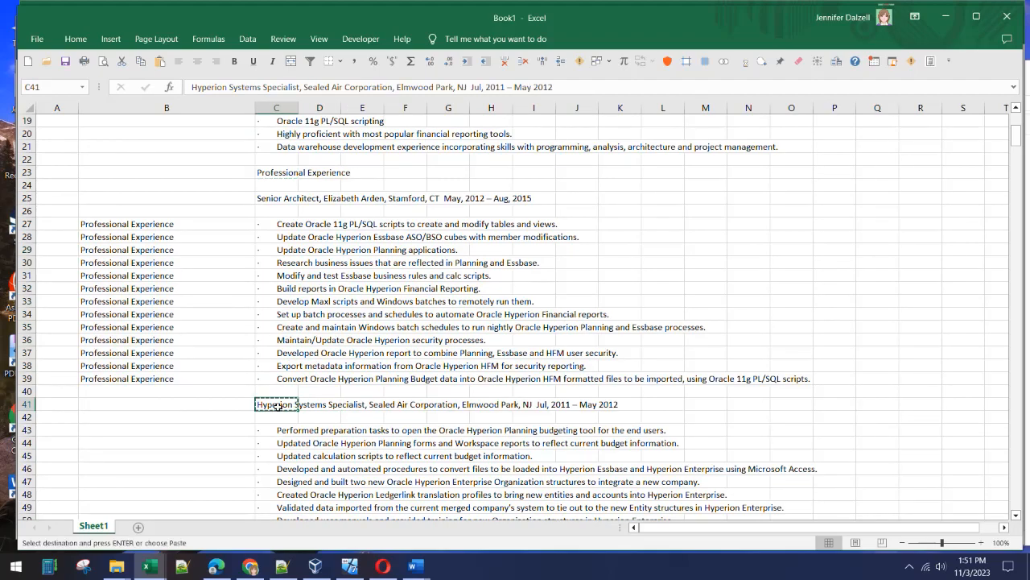
{"action": "left_click", "coordinate": [224, 430]}
{"action": "scroll", "coordinate": [223, 430], "scroll_direction": "down", "scroll_amount": 5}
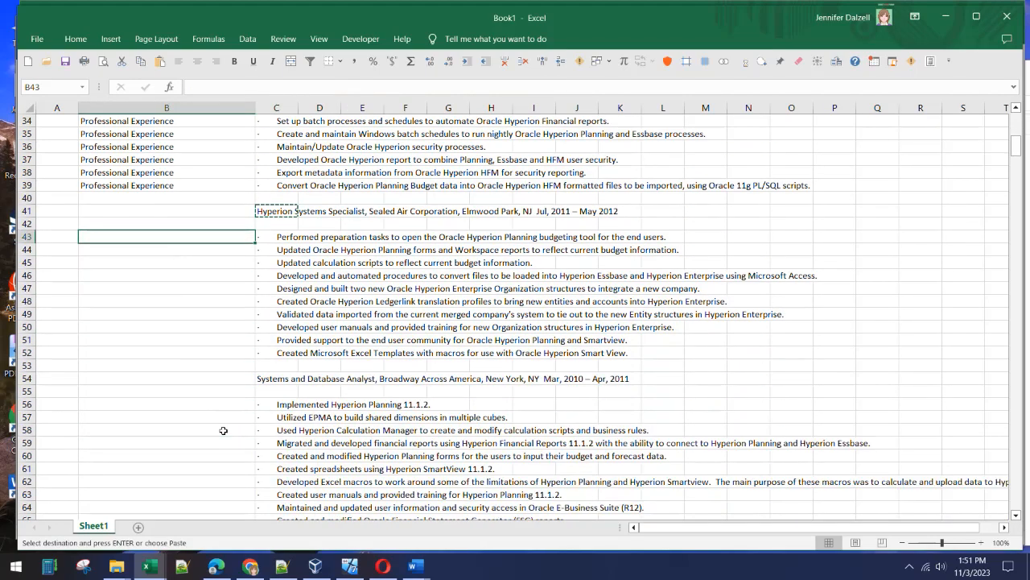
{"action": "left_click", "coordinate": [225, 353], "text": "shift"}
{"action": "key", "text": "ctrl+v"}
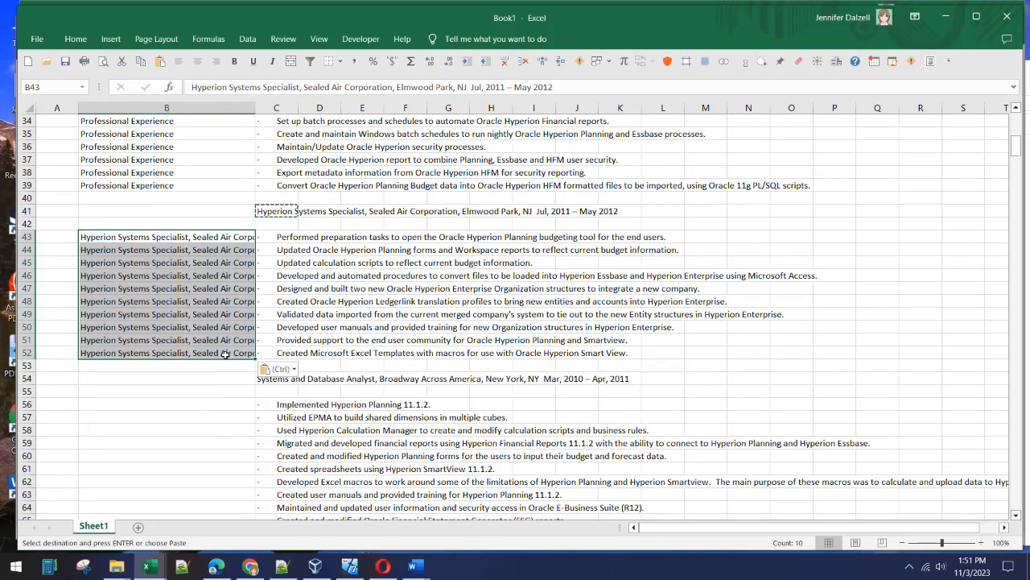
Step: Copy the Systems and Database Analyst, Broadway Across America heading from C54 into B56:B74
{"action": "left_click", "coordinate": [281, 379]}
{"action": "key", "text": "ctrl+c"}
{"action": "left_click", "coordinate": [202, 405]}
{"action": "scroll", "coordinate": [202, 406], "scroll_direction": "down", "scroll_amount": 5}
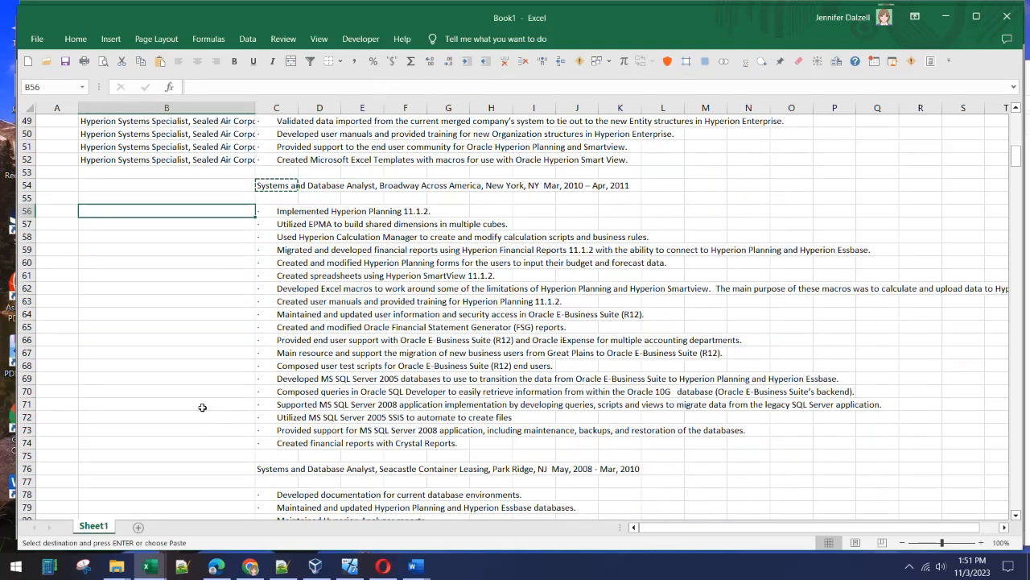
{"action": "left_click", "coordinate": [203, 442], "text": "shift"}
{"action": "key", "text": "ctrl+v"}
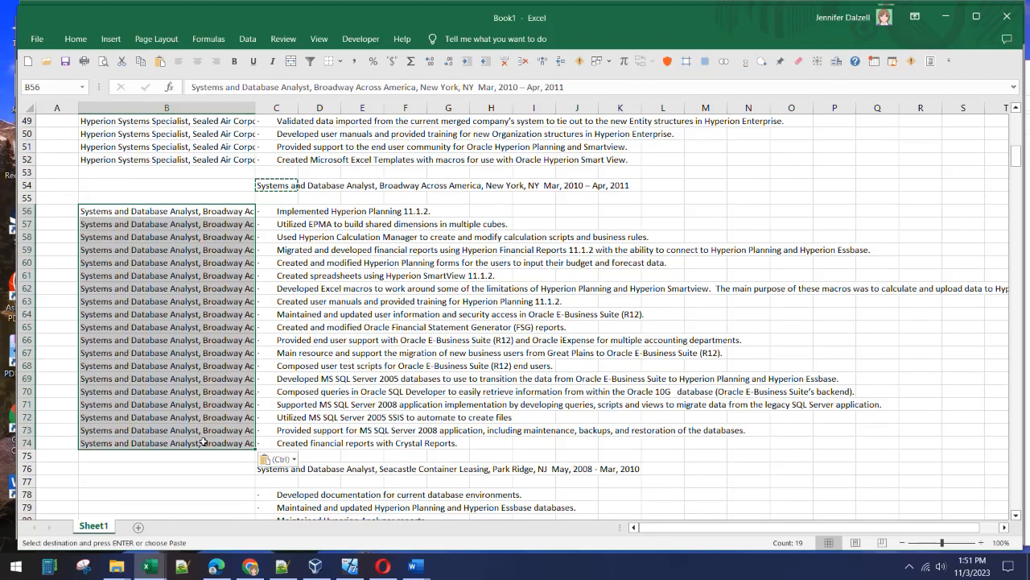
Step: Copy the Systems and Database Analyst, Seacastle Container Leasing heading from C76 into B78:B88
{"action": "scroll", "coordinate": [203, 442], "scroll_direction": "down", "scroll_amount": 4}
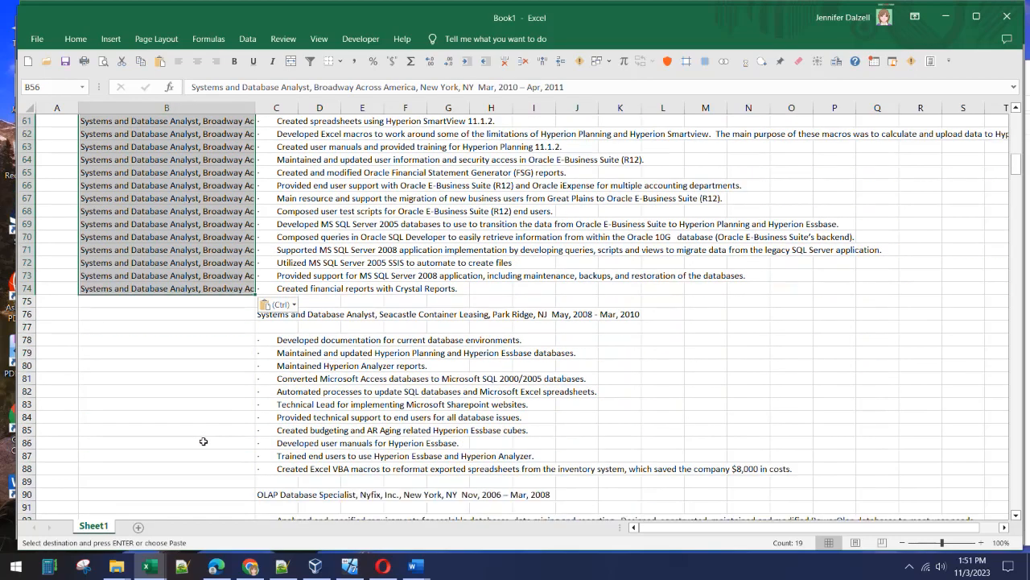
{"action": "left_click", "coordinate": [266, 315]}
{"action": "key", "text": "ctrl+c"}
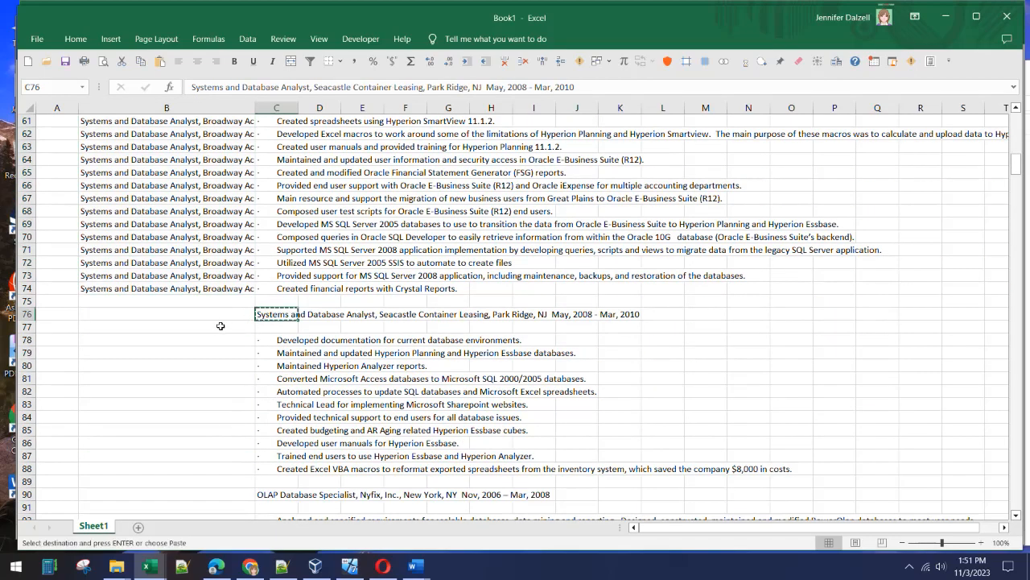
{"action": "left_click_drag", "start_coordinate": [220, 341], "coordinate": [218, 469]}
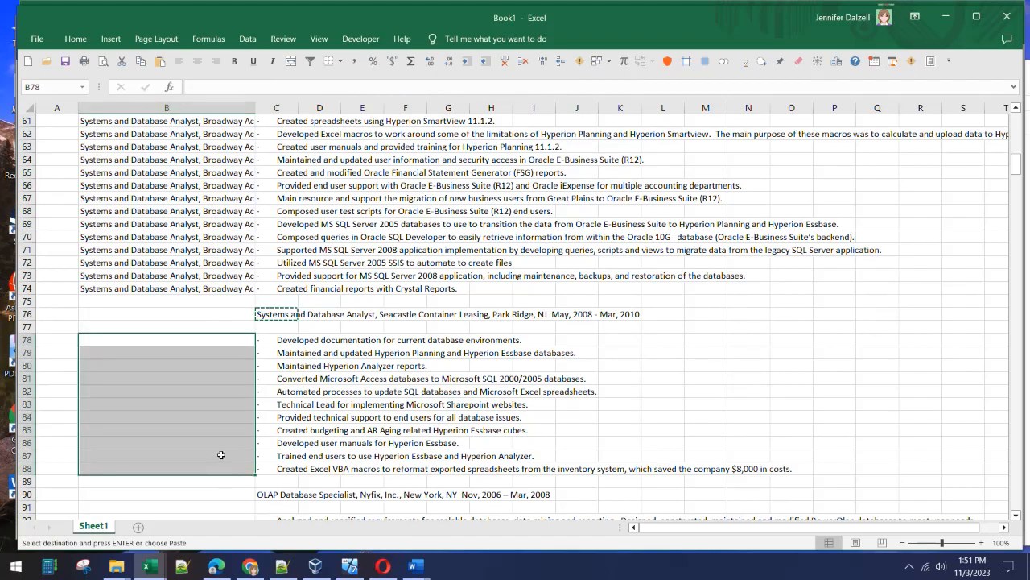
{"action": "key", "text": "ctrl+v"}
Step: Widen column C to hold most of the resume text lines and clear the pending copy selection
{"action": "left_click", "coordinate": [257, 433]}
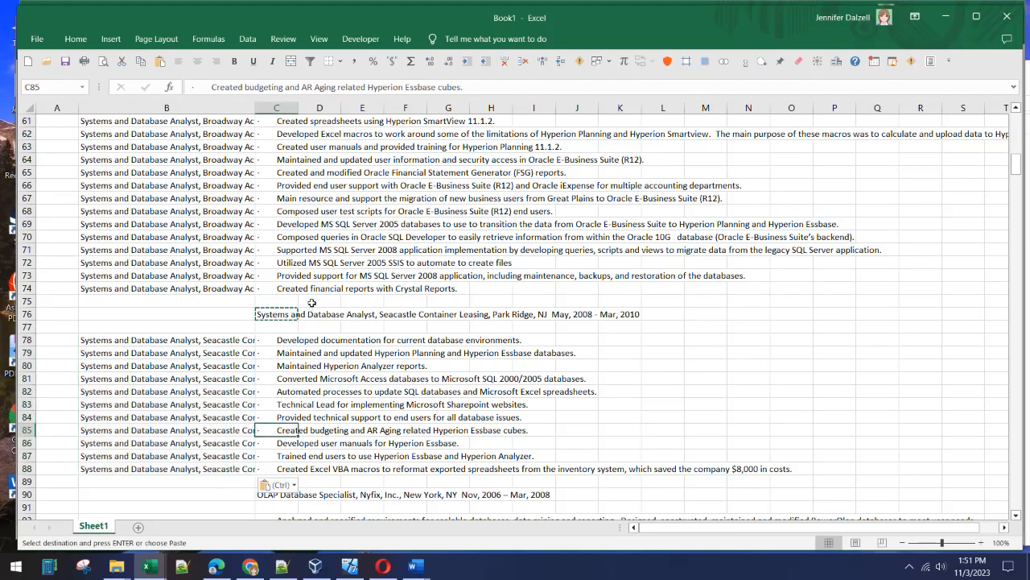
{"action": "left_click_drag", "start_coordinate": [298, 108], "coordinate": [726, 113]}
{"action": "left_click", "coordinate": [392, 107]}
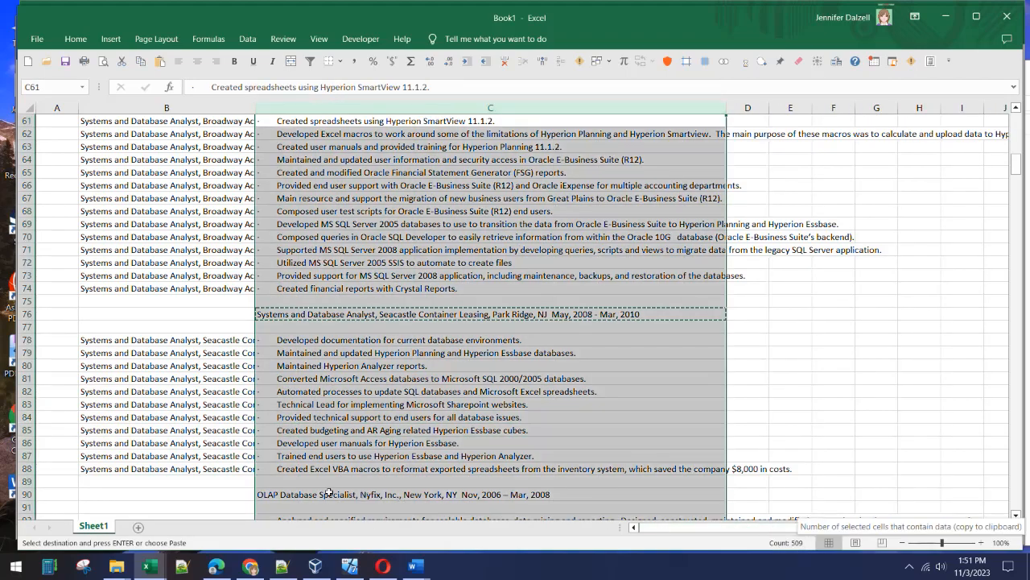
{"action": "left_click", "coordinate": [215, 493]}
{"action": "scroll", "coordinate": [215, 488], "scroll_direction": "down", "scroll_amount": 3}
{"action": "scroll", "coordinate": [215, 489], "scroll_direction": "up", "scroll_amount": 3}
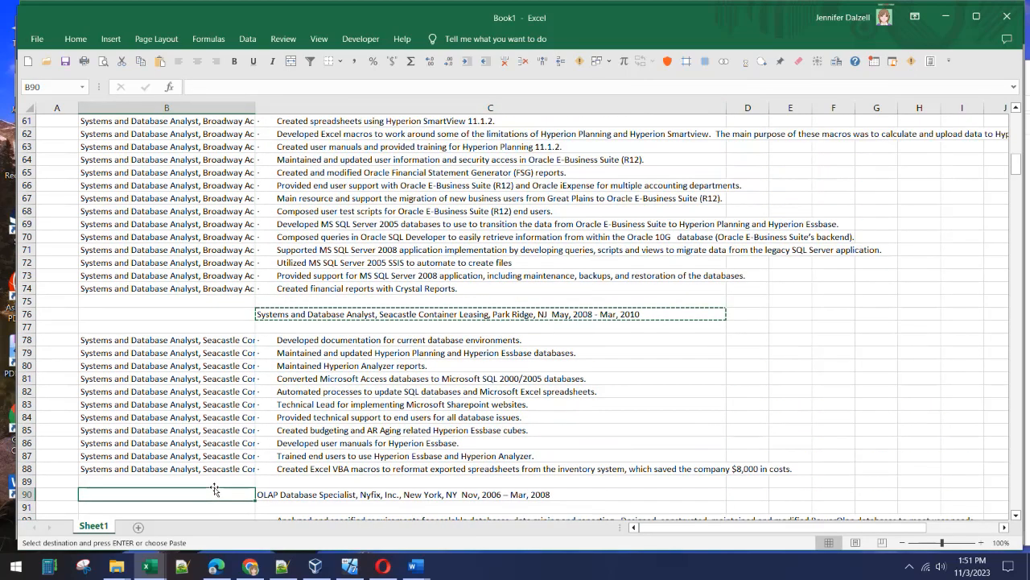
{"action": "left_click", "coordinate": [286, 318]}
{"action": "key", "text": "Escape"}
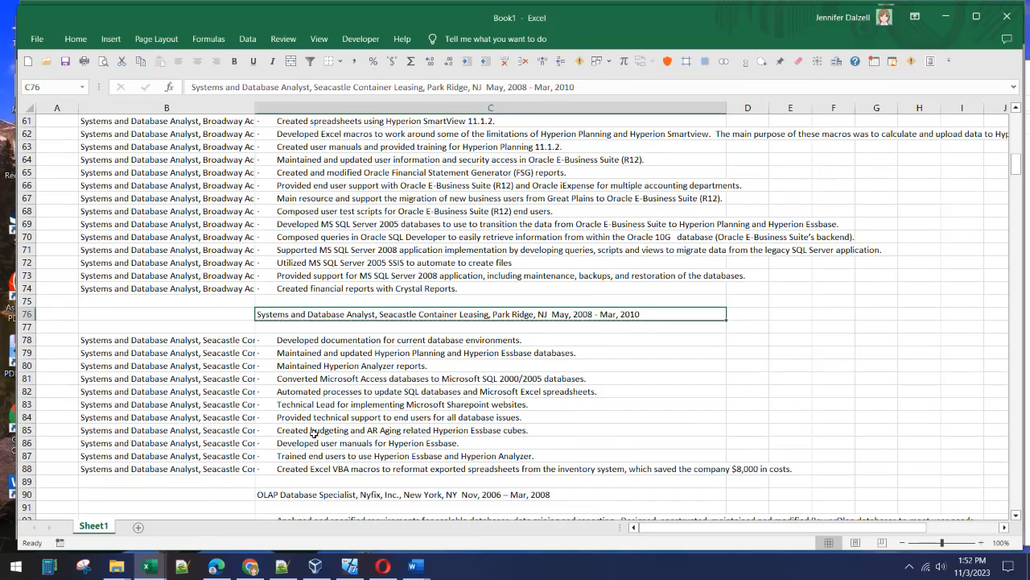
Step: Replace the labels in B27:B39 with the Senior Architect, Elizabeth Arden heading copied from C25
{"action": "scroll", "coordinate": [320, 439], "scroll_direction": "up", "scroll_amount": 19}
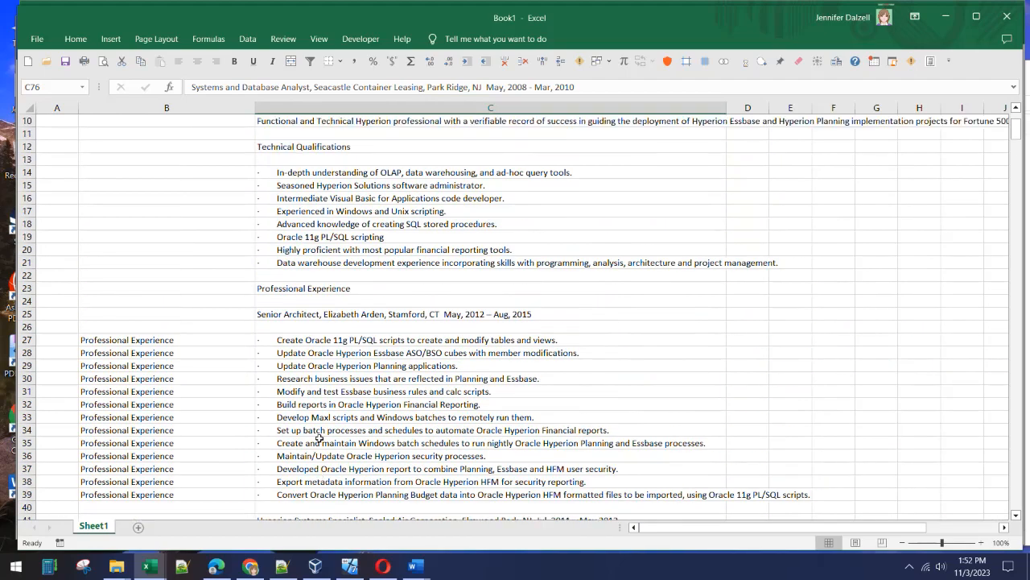
{"action": "scroll", "coordinate": [319, 439], "scroll_direction": "up", "scroll_amount": 1}
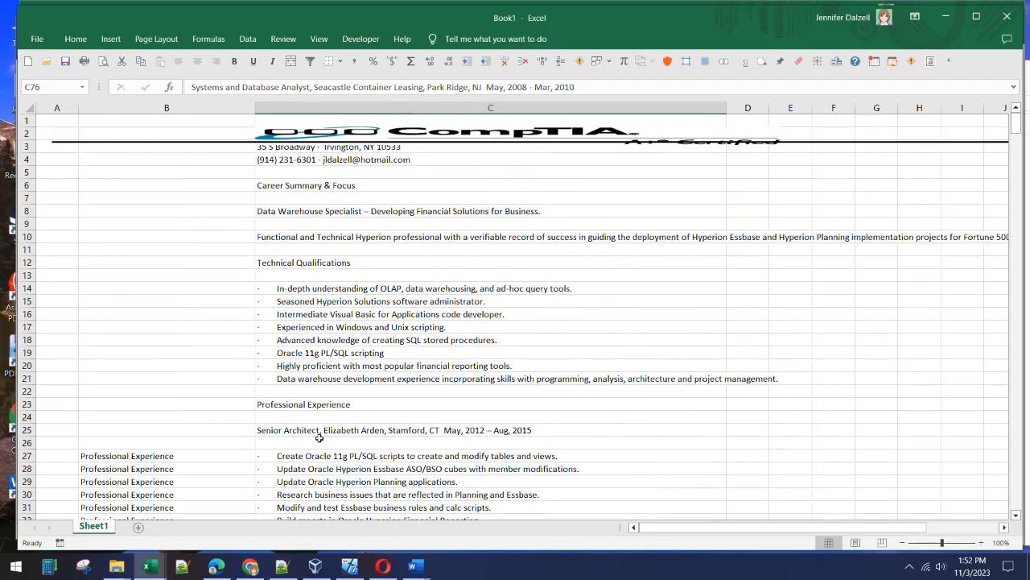
{"action": "scroll", "coordinate": [320, 438], "scroll_direction": "down", "scroll_amount": 1}
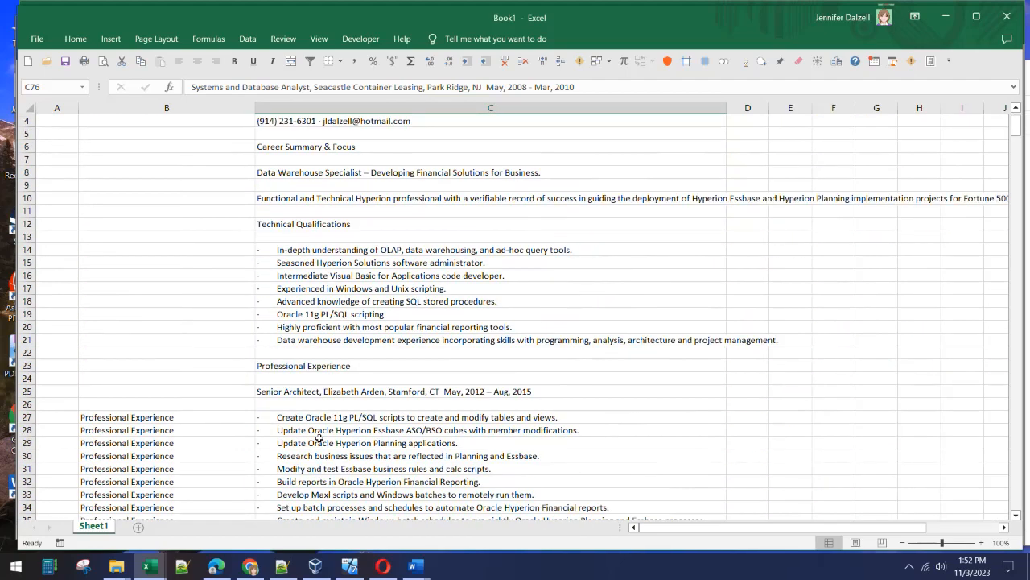
{"action": "left_click", "coordinate": [187, 417]}
{"action": "left_click", "coordinate": [294, 391]}
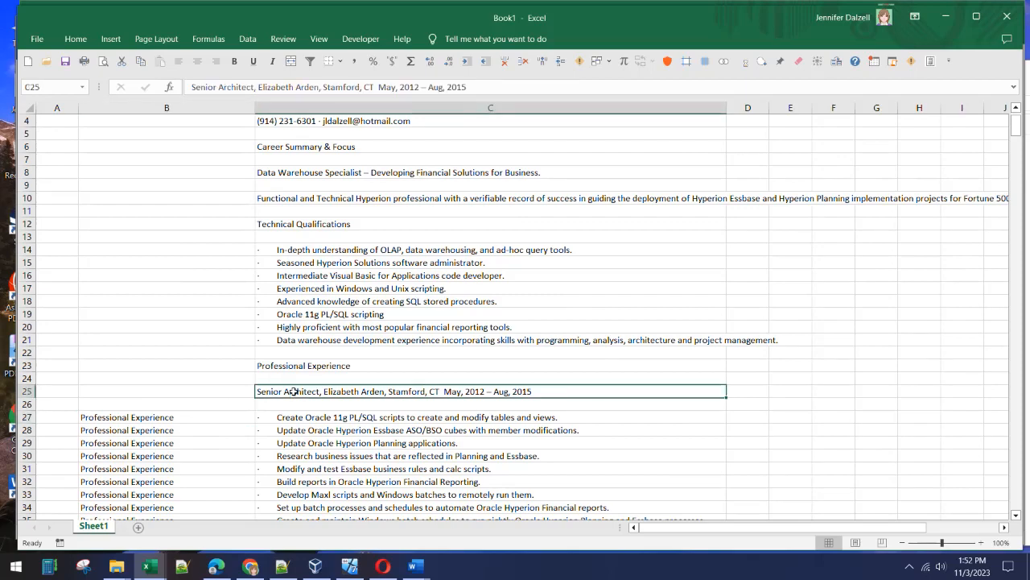
{"action": "key", "text": "ctrl+c"}
{"action": "left_click", "coordinate": [227, 417]}
{"action": "scroll", "coordinate": [227, 417], "scroll_direction": "down", "scroll_amount": 4}
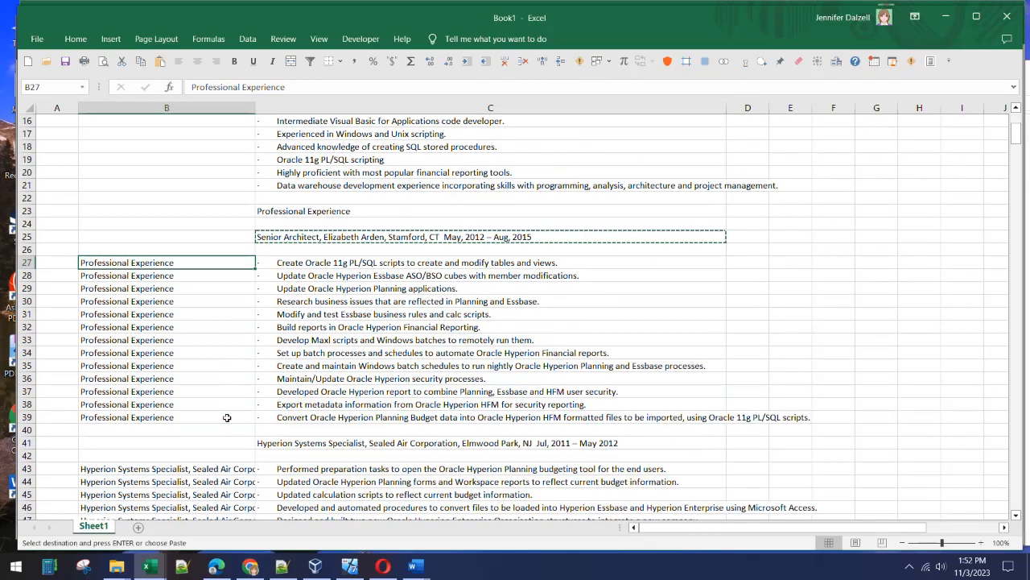
{"action": "left_click", "coordinate": [227, 416], "text": "shift"}
{"action": "key", "text": "ctrl+v"}
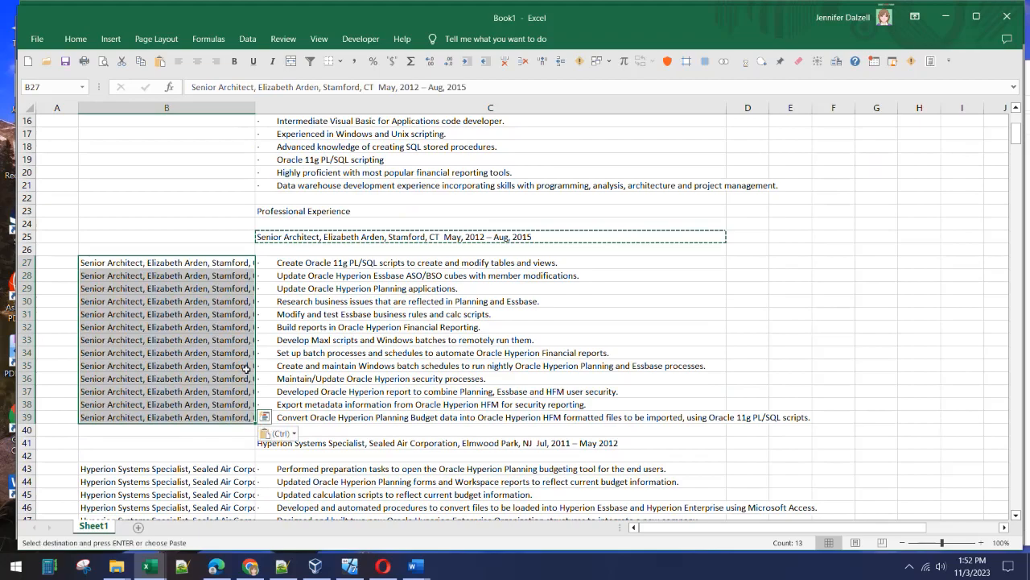
Step: Copy the Technical Qualifications heading from C12 into B14:B21 beside its bullet points
{"action": "scroll", "coordinate": [252, 354], "scroll_direction": "up", "scroll_amount": 3}
{"action": "left_click", "coordinate": [275, 187]}
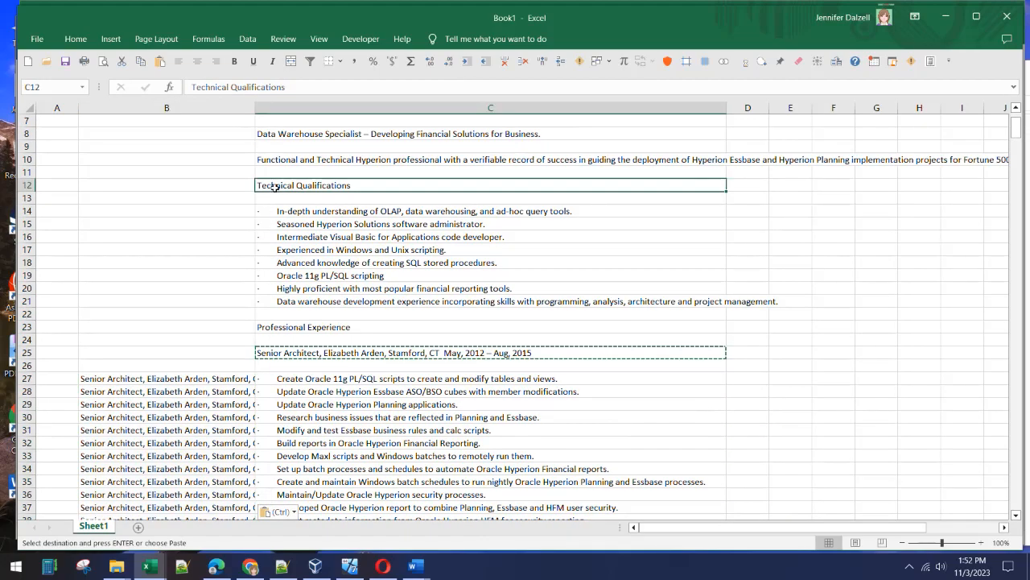
{"action": "key", "text": "ctrl+c"}
{"action": "left_click_drag", "start_coordinate": [210, 210], "coordinate": [219, 299]}
{"action": "key", "text": "ctrl+v"}
{"action": "key", "text": "Escape"}
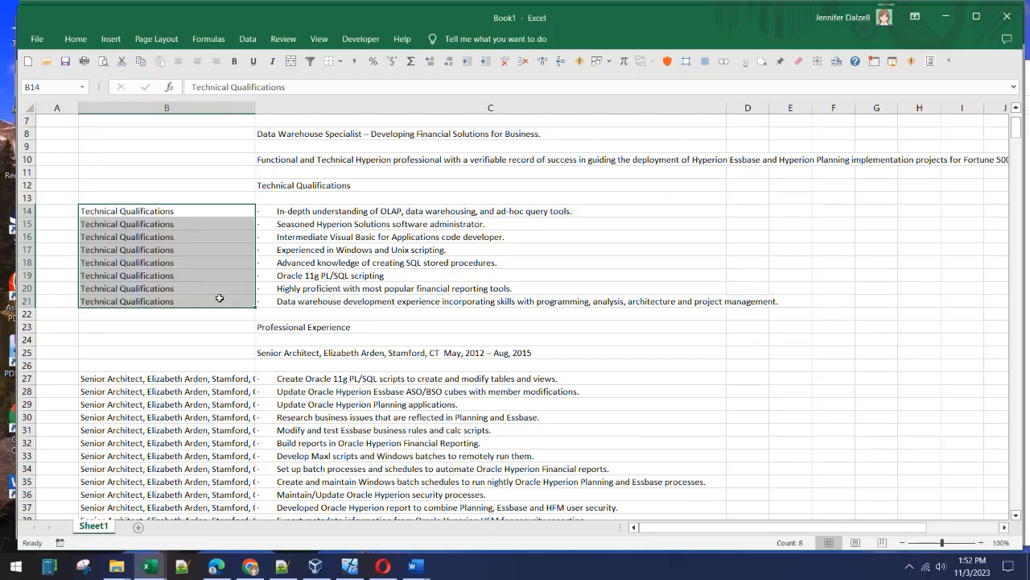
{"action": "left_click", "coordinate": [221, 212]}
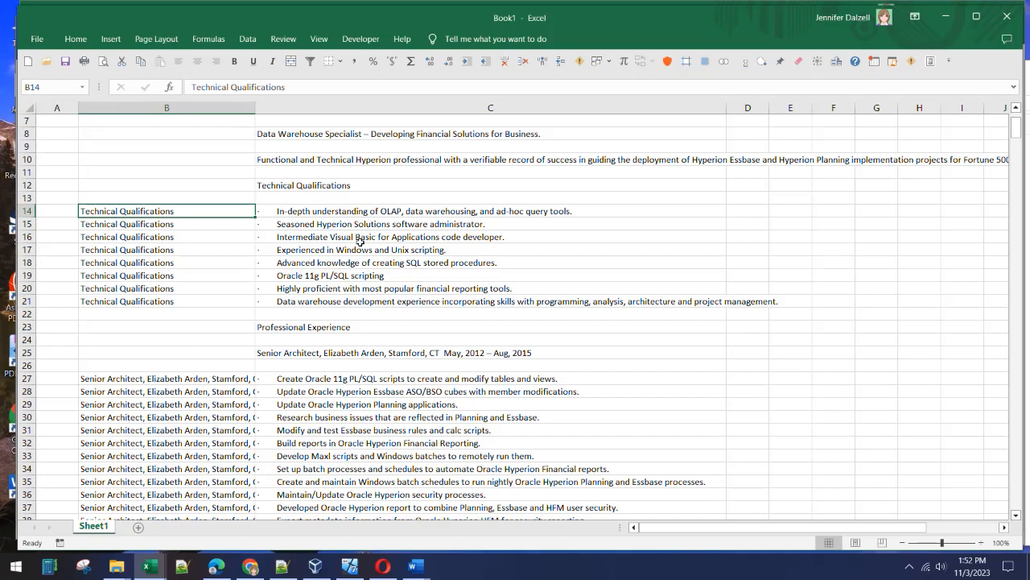
{"action": "left_click", "coordinate": [213, 202]}
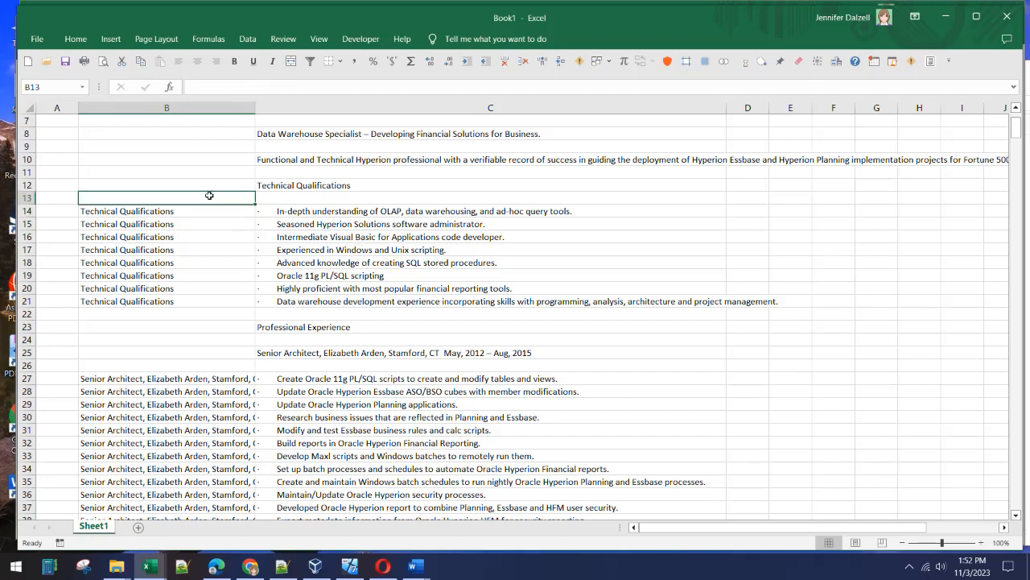
{"action": "left_click_drag", "start_coordinate": [216, 212], "coordinate": [257, 312]}
{"action": "left_click_drag", "start_coordinate": [162, 288], "coordinate": [166, 315]}
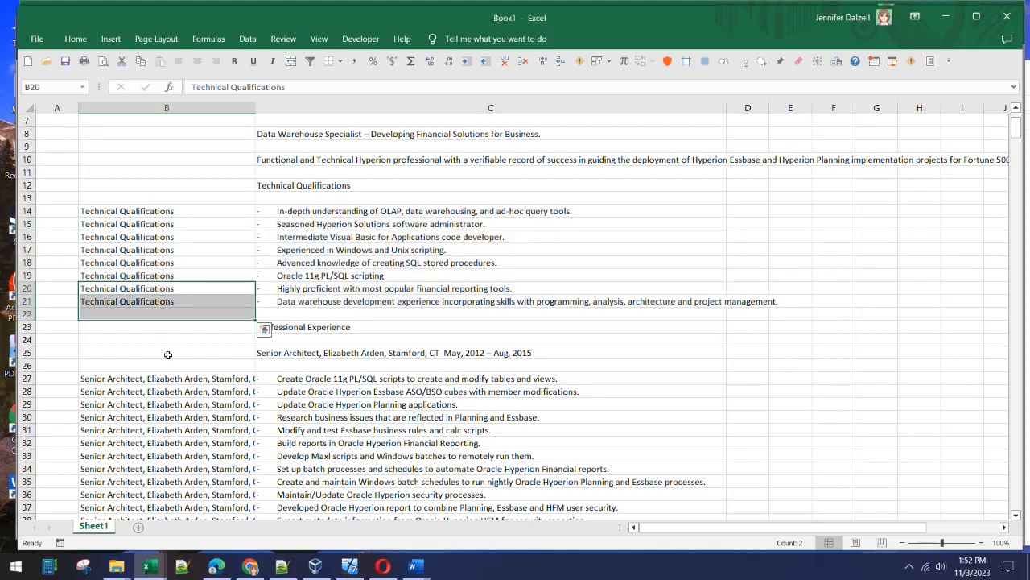
Step: Sort the range B14:C88 by Column B on cell values in A to Z order
{"action": "double_click", "coordinate": [151, 212]}
{"action": "key", "text": "Escape"}
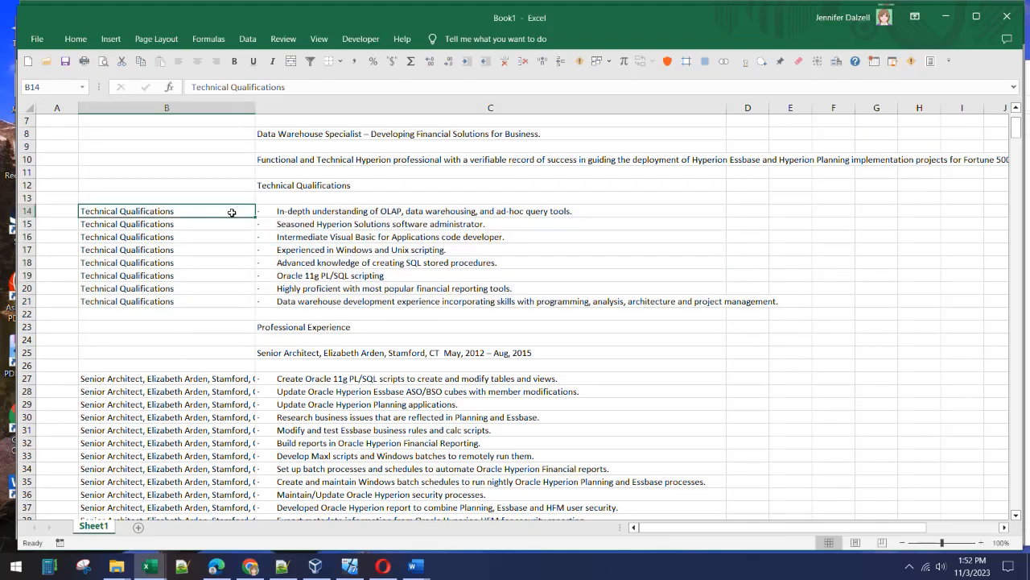
{"action": "scroll", "coordinate": [318, 275], "scroll_direction": "down", "scroll_amount": 7}
{"action": "scroll", "coordinate": [319, 275], "scroll_direction": "down", "scroll_amount": 17}
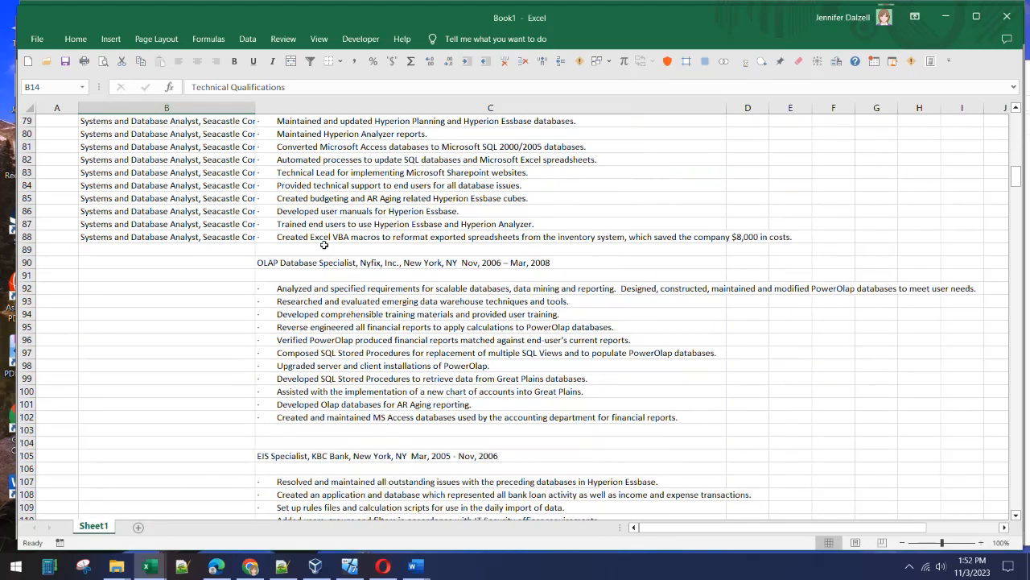
{"action": "left_click", "coordinate": [323, 239], "text": "shift"}
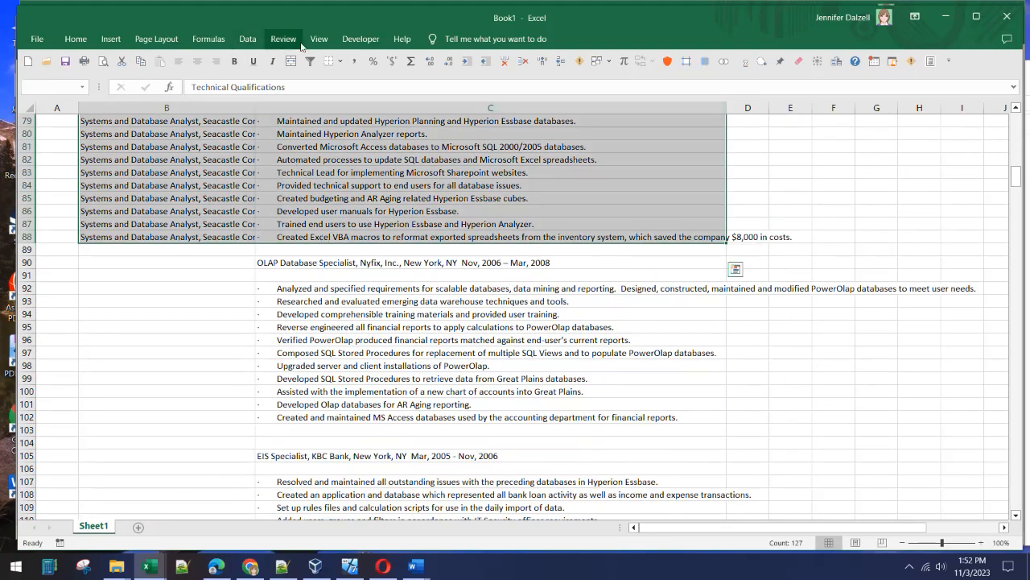
{"action": "left_click", "coordinate": [246, 40]}
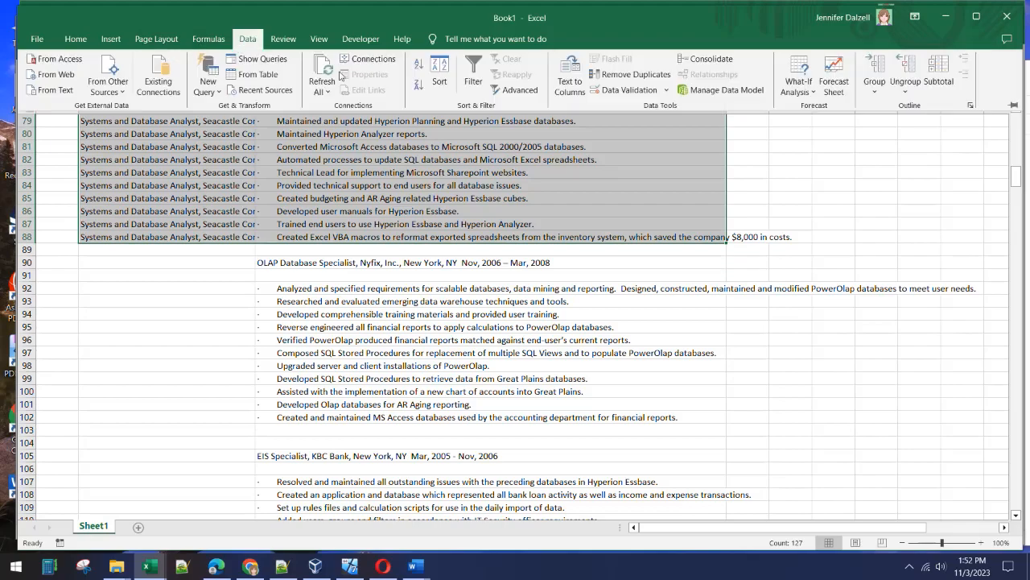
{"action": "left_click", "coordinate": [434, 82]}
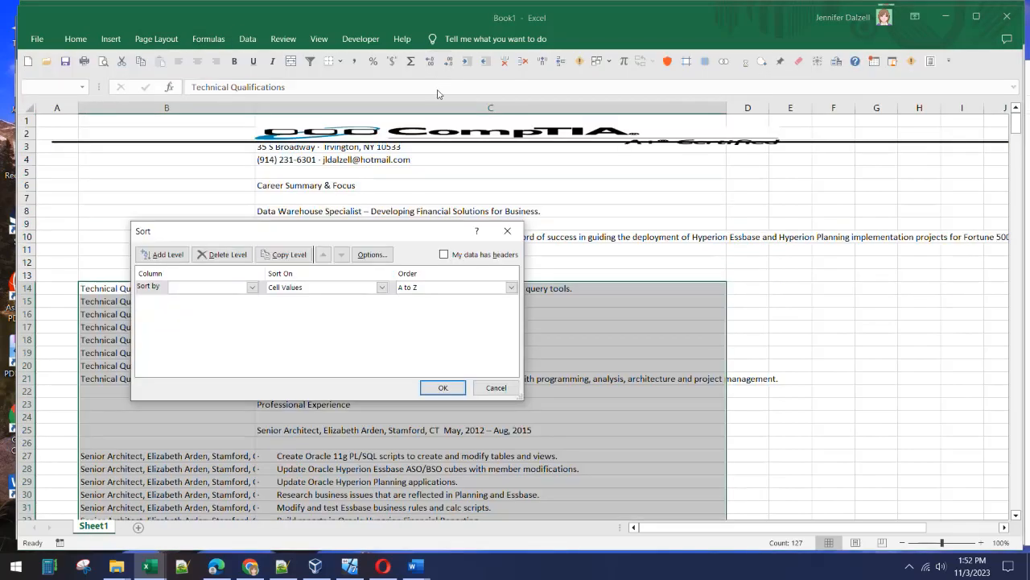
{"action": "left_click_drag", "start_coordinate": [285, 233], "coordinate": [450, 220]}
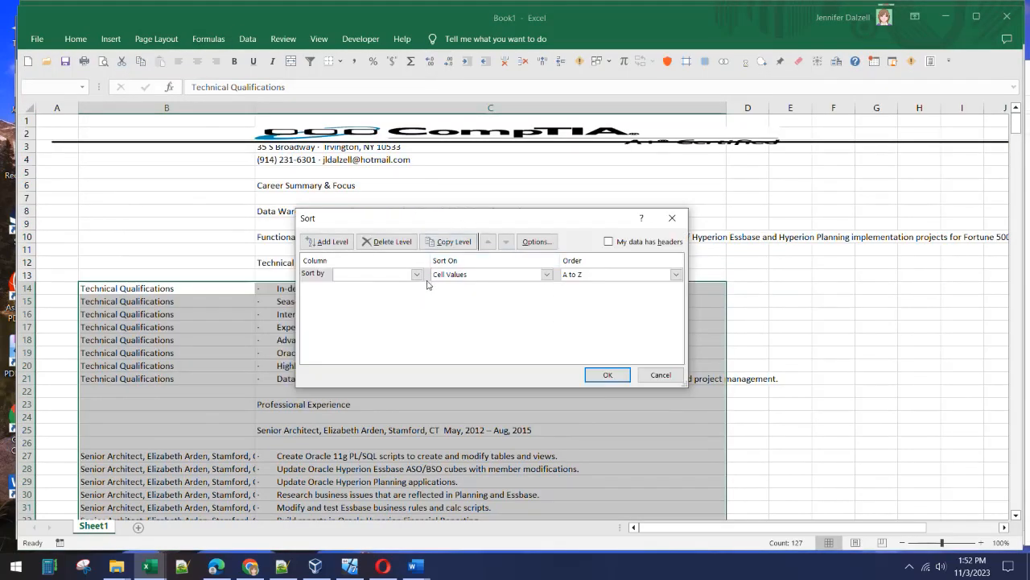
{"action": "left_click", "coordinate": [417, 275]}
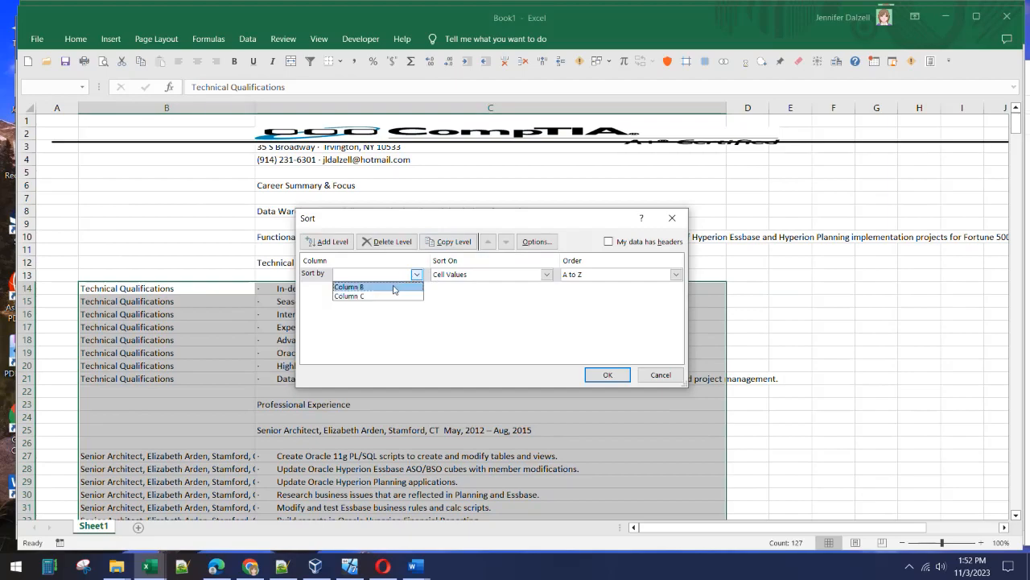
{"action": "left_click", "coordinate": [394, 287]}
{"action": "left_click", "coordinate": [605, 375]}
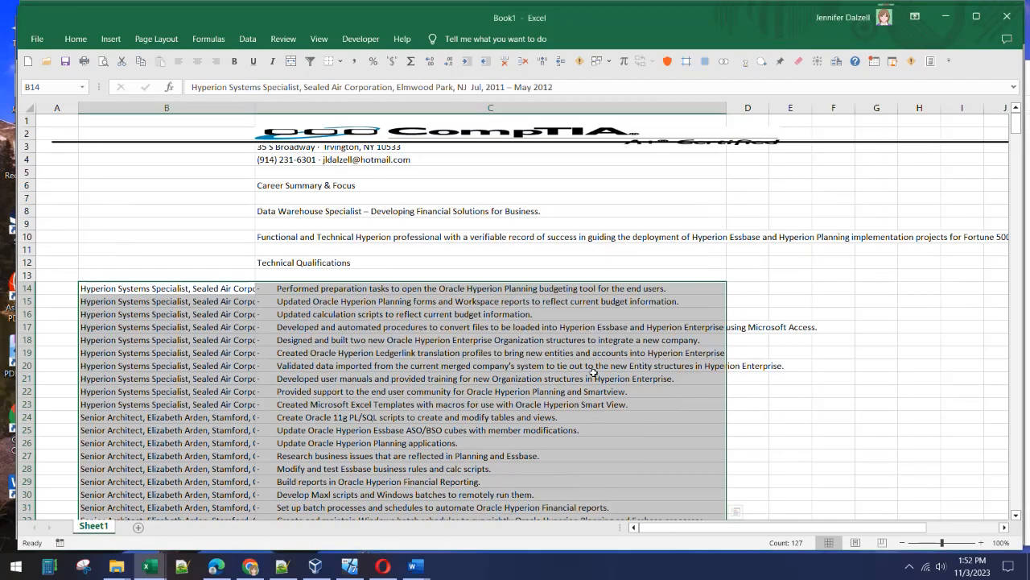
Step: Widen column B to fit the full job headings and review the sorted rows through Technical Qualifications
{"action": "left_click", "coordinate": [240, 290]}
{"action": "left_click_drag", "start_coordinate": [255, 108], "coordinate": [462, 108]}
{"action": "left_click_drag", "start_coordinate": [191, 87], "coordinate": [545, 87]}
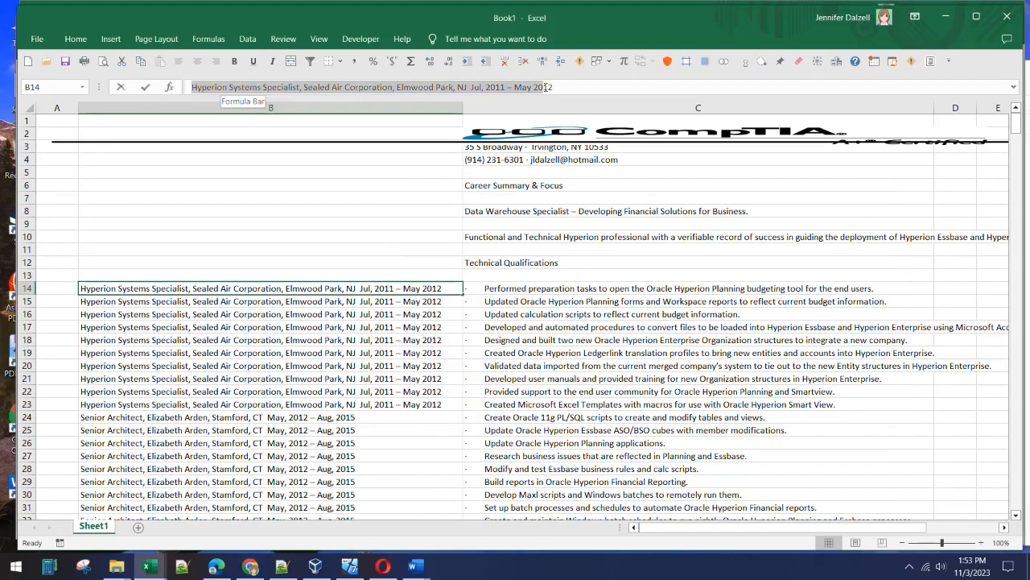
{"action": "left_click", "coordinate": [403, 303]}
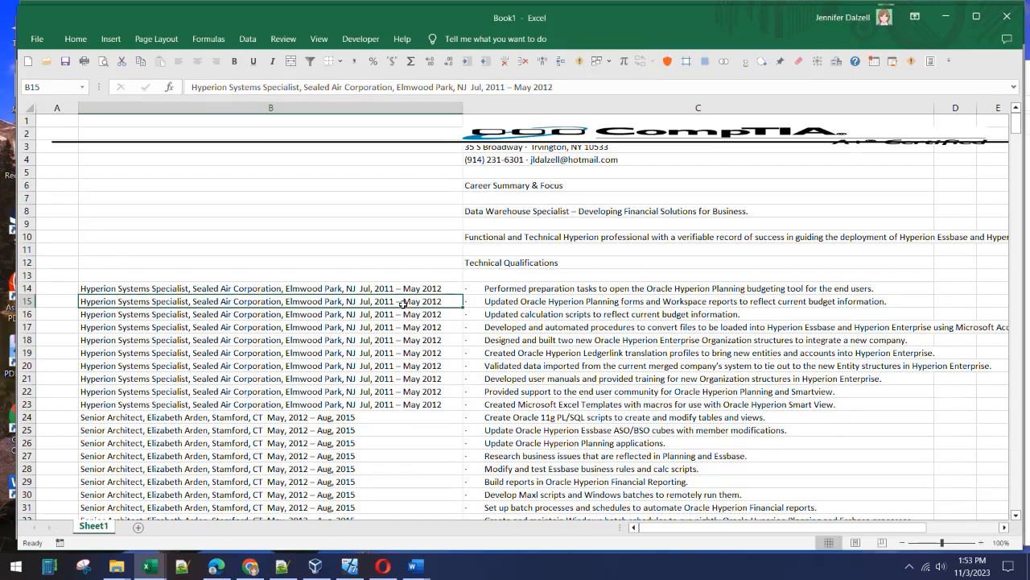
{"action": "scroll", "coordinate": [402, 303], "scroll_direction": "down", "scroll_amount": 15}
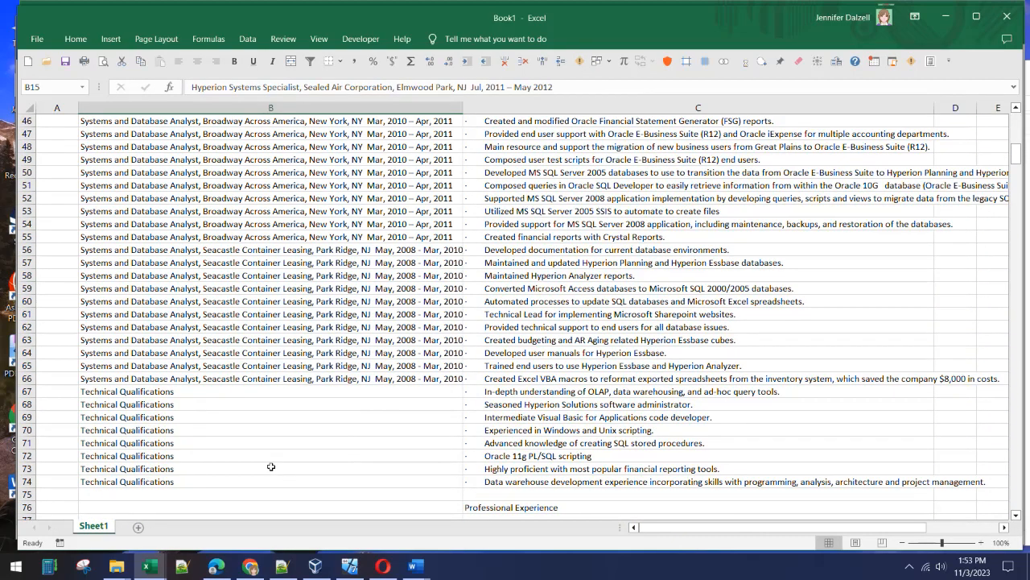
{"action": "scroll", "coordinate": [271, 467], "scroll_direction": "up", "scroll_amount": 15}
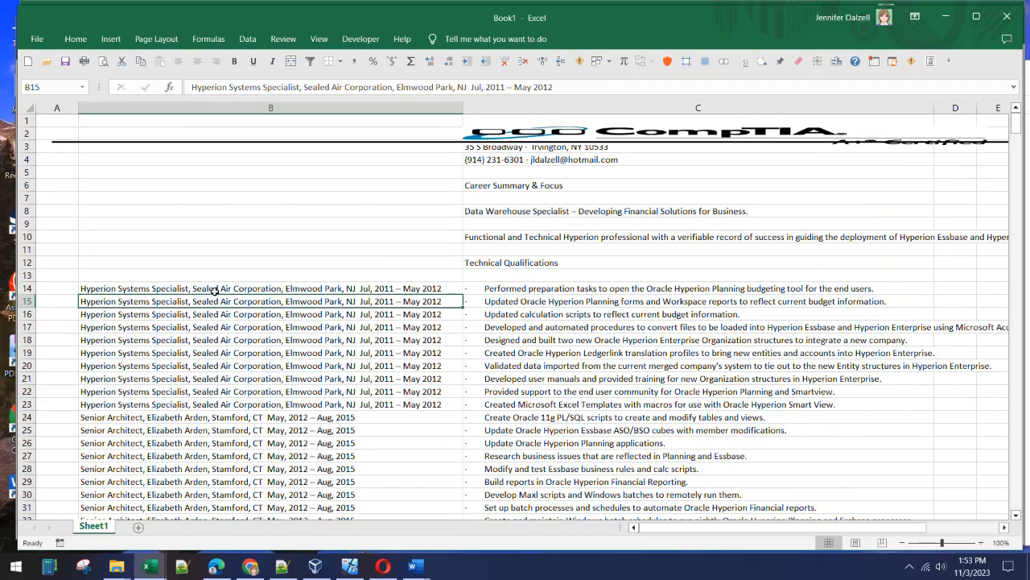
Step: Copy the sorted headings and bullets in B14:C74 to a new worksheet, starting at cell C3
{"action": "left_click_drag", "start_coordinate": [214, 291], "coordinate": [566, 366]}
{"action": "scroll", "coordinate": [631, 391], "scroll_direction": "down", "scroll_amount": 18}
{"action": "key", "text": "ctrl+c"}
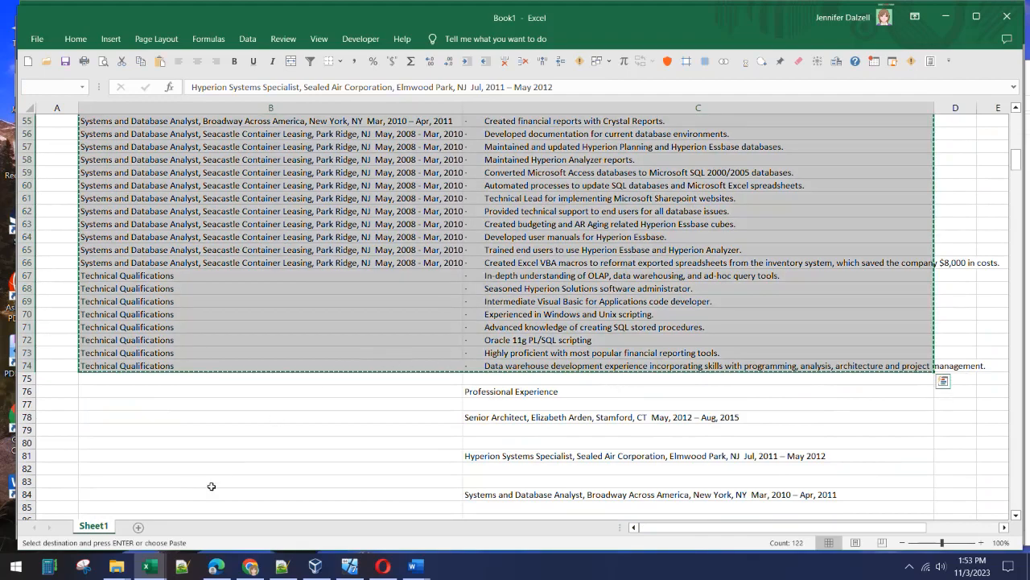
{"action": "left_click", "coordinate": [138, 527]}
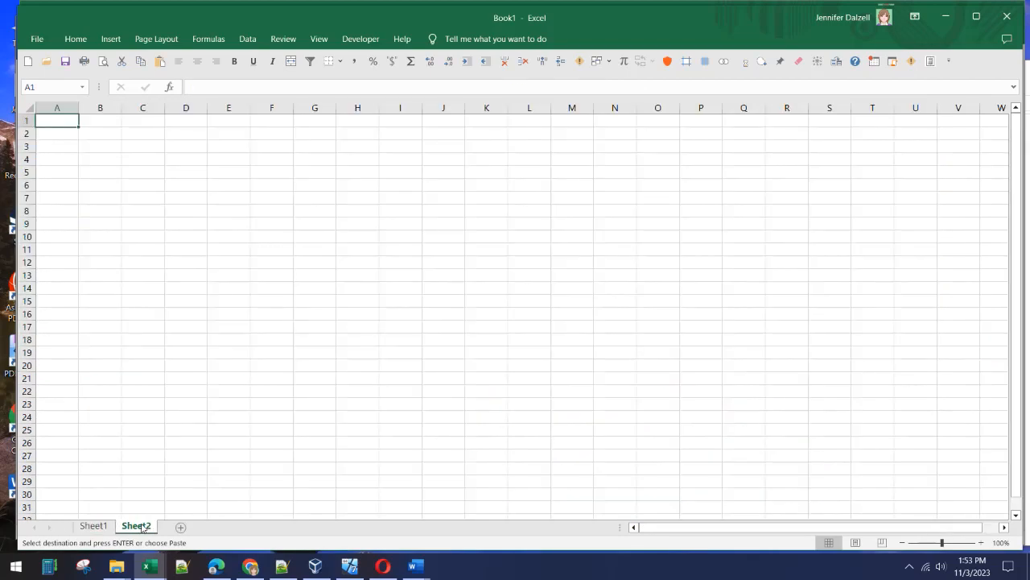
{"action": "left_click", "coordinate": [153, 145]}
{"action": "right_click", "coordinate": [152, 146]}
{"action": "left_click", "coordinate": [181, 230]}
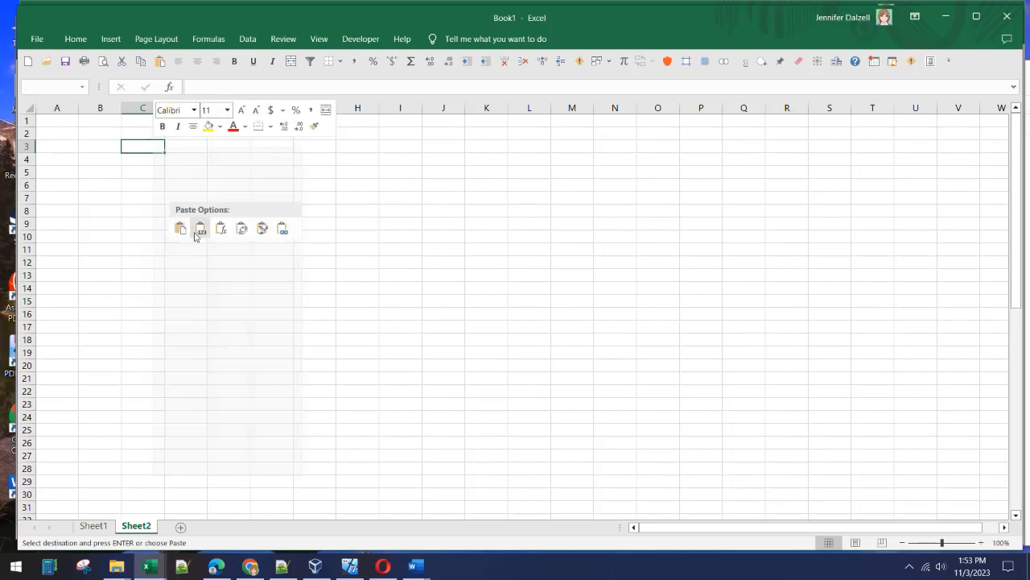
Step: Widen column C to fit the job headings and enter {company} as its header in C2
{"action": "left_click_drag", "start_coordinate": [165, 108], "coordinate": [519, 107]}
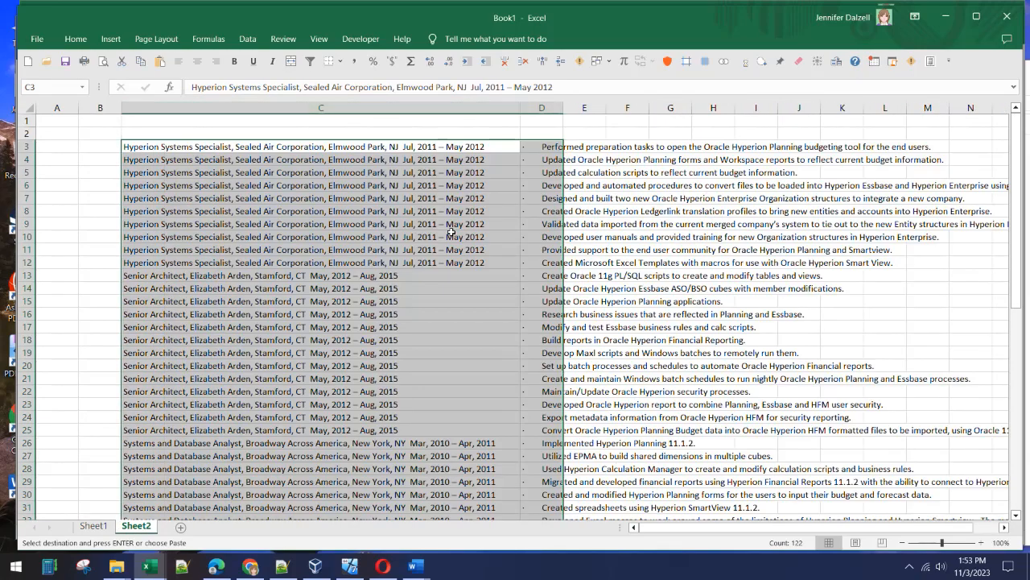
{"action": "left_click", "coordinate": [229, 134]}
{"action": "type", "text": "{company"}
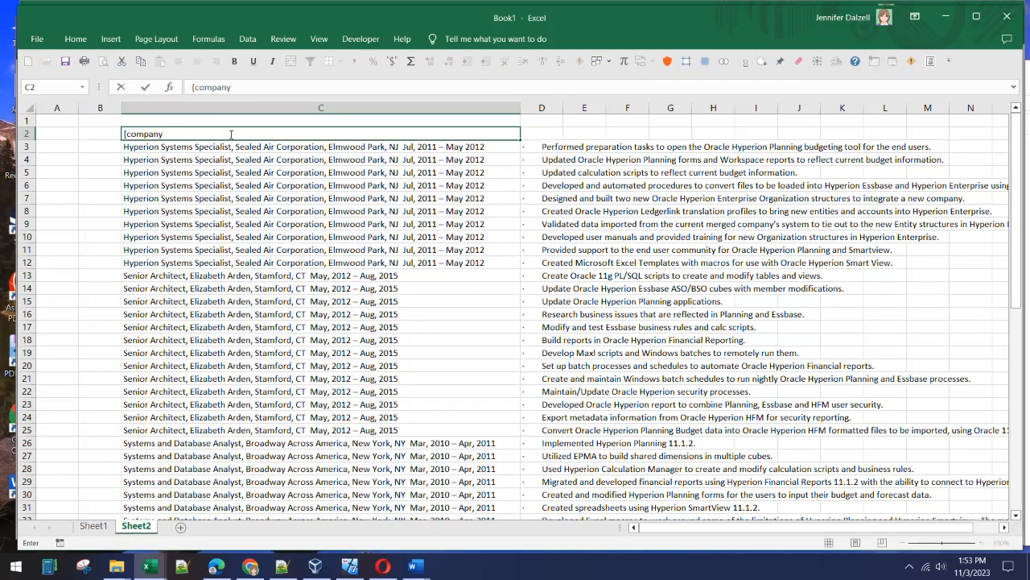
{"action": "key", "text": "Return"}
{"action": "key", "text": "Up"}
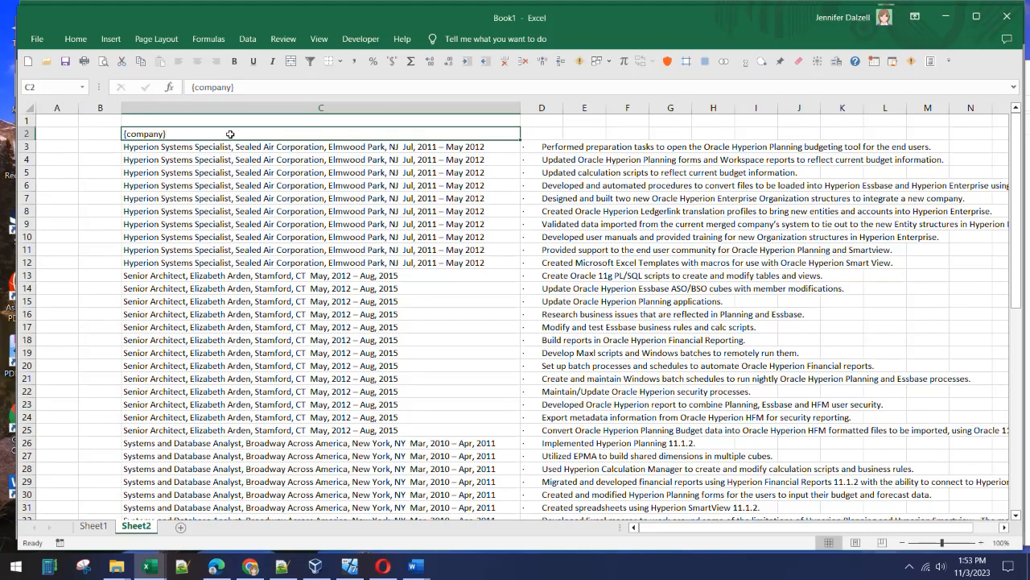
Step: Widen column D for the bullet text and enter {responsibilities} as its header in D2
{"action": "key", "text": "Right"}
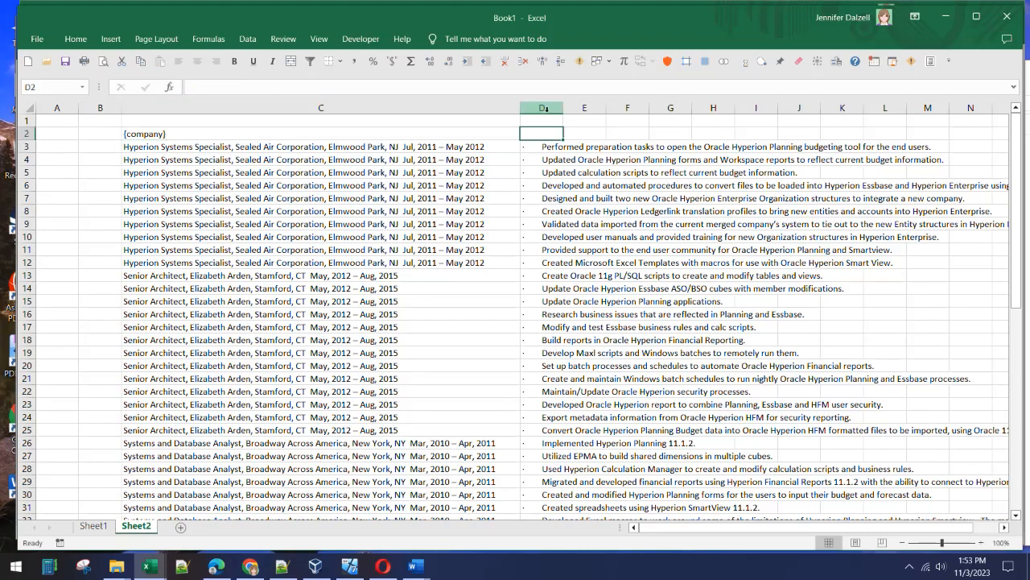
{"action": "left_click_drag", "start_coordinate": [563, 108], "coordinate": [959, 107]}
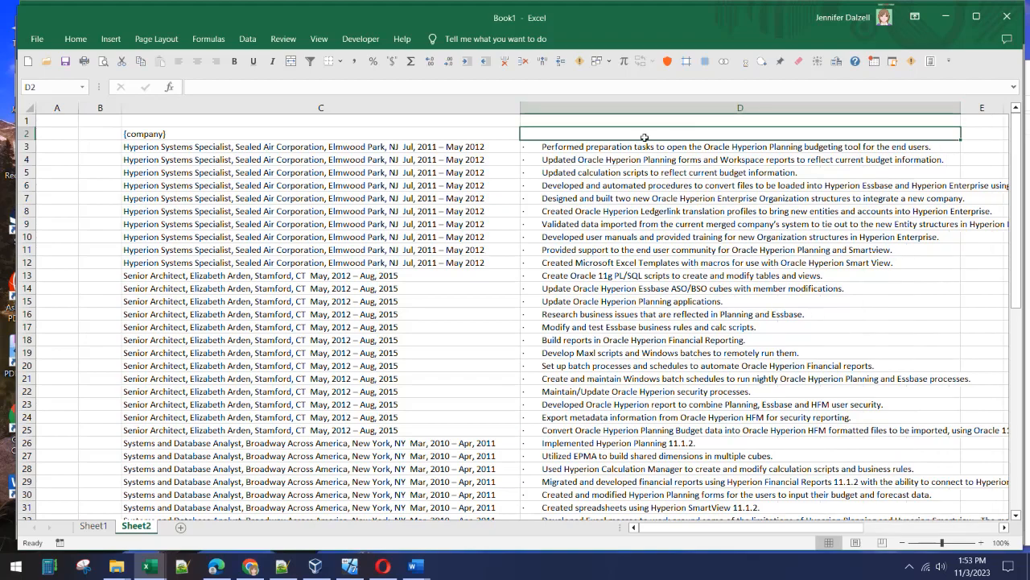
{"action": "type", "text": "{responsi"}
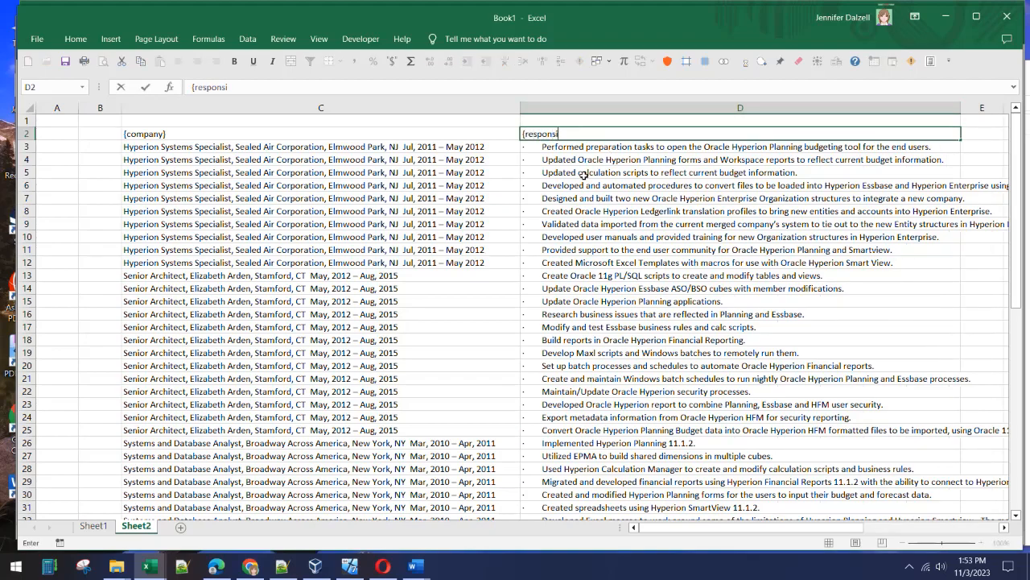
{"action": "type", "text": "bilities}"}
{"action": "left_click", "coordinate": [416, 145]}
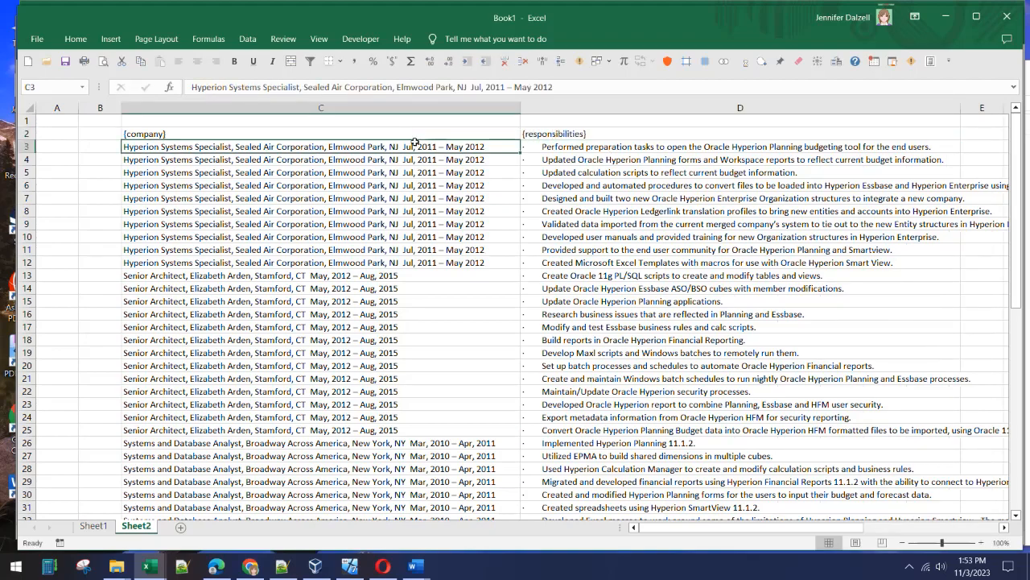
Step: Examine the company and responsibilities columns on the new sheet, checking how each bullet pairs with its job heading
{"action": "left_click", "coordinate": [398, 133]}
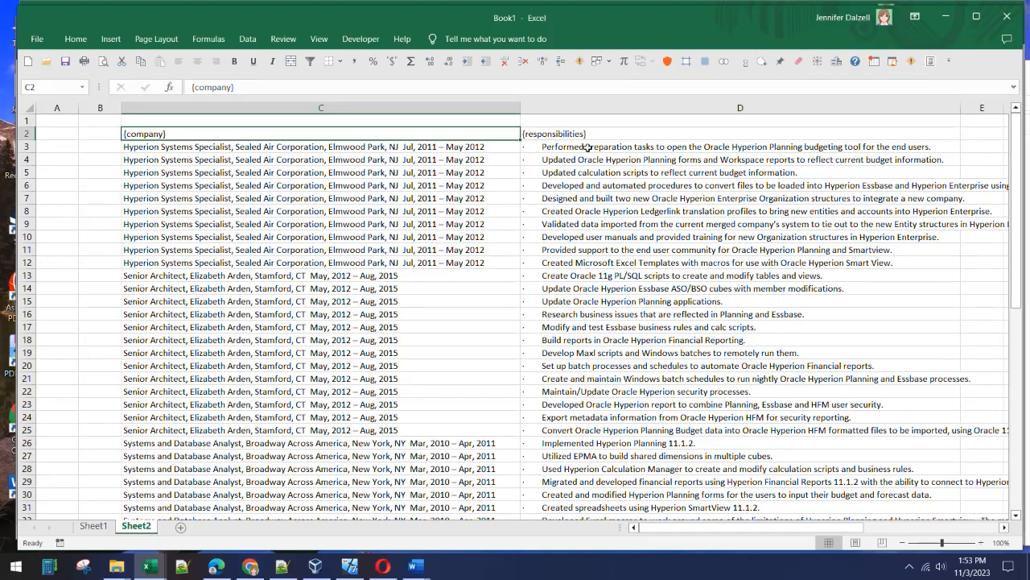
{"action": "scroll", "coordinate": [562, 217], "scroll_direction": "down", "scroll_amount": 5}
{"action": "scroll", "coordinate": [561, 217], "scroll_direction": "up", "scroll_amount": 5}
{"action": "scroll", "coordinate": [559, 237], "scroll_direction": "down", "scroll_amount": 12}
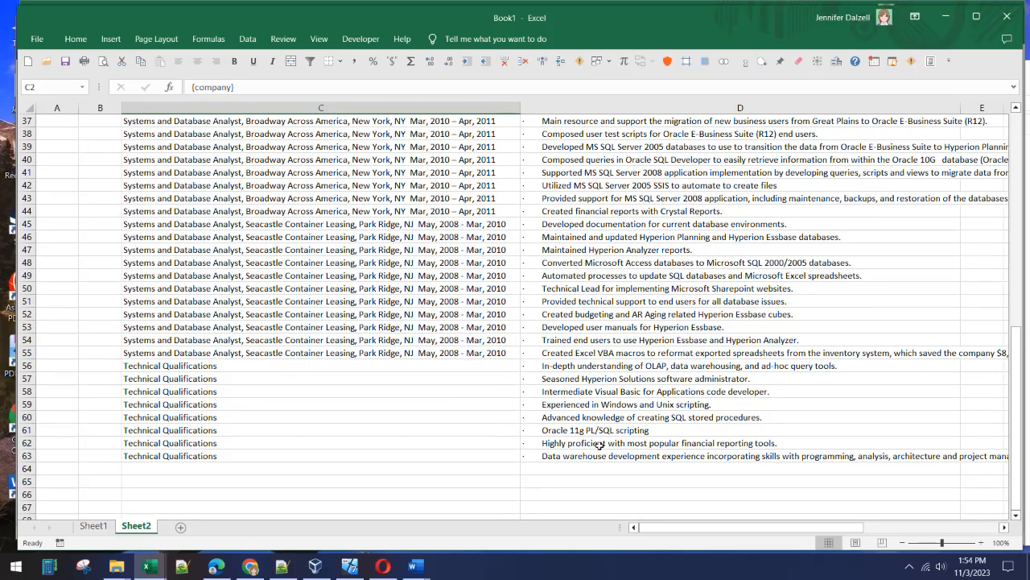
{"action": "scroll", "coordinate": [599, 444], "scroll_direction": "up", "scroll_amount": 12}
{"action": "left_click", "coordinate": [521, 147]}
{"action": "left_click", "coordinate": [489, 150]}
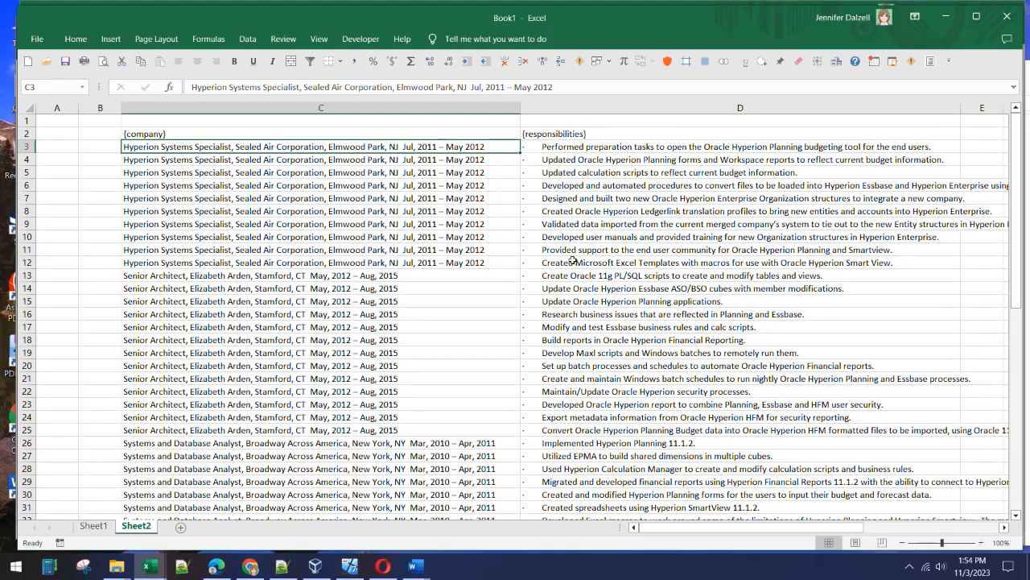
{"action": "left_click_drag", "start_coordinate": [556, 151], "coordinate": [582, 325]}
{"action": "left_click", "coordinate": [435, 289]}
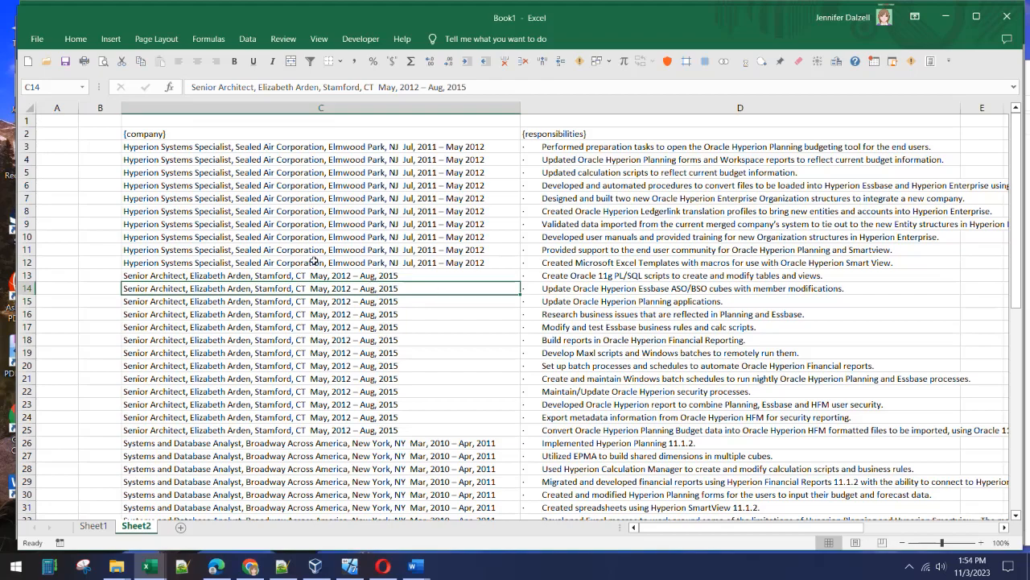
{"action": "scroll", "coordinate": [262, 387], "scroll_direction": "down", "scroll_amount": 2}
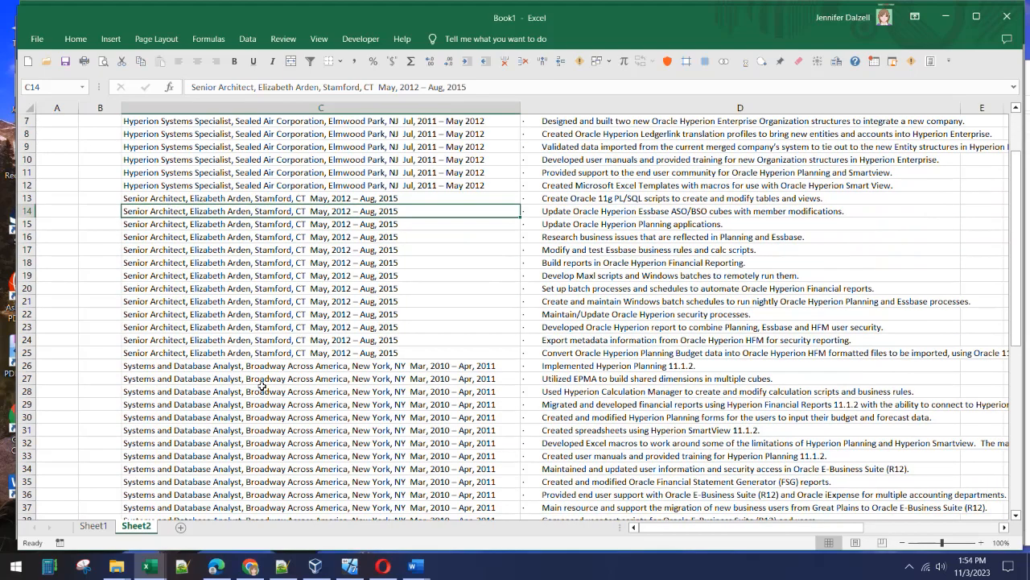
{"action": "scroll", "coordinate": [262, 386], "scroll_direction": "down", "scroll_amount": 2}
{"action": "scroll", "coordinate": [263, 386], "scroll_direction": "down", "scroll_amount": 1}
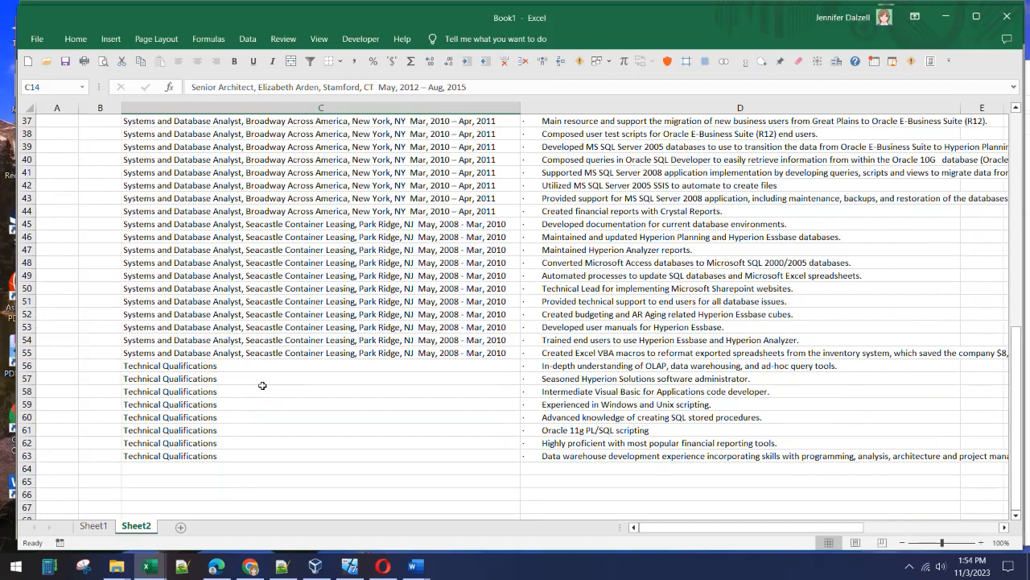
{"action": "scroll", "coordinate": [263, 386], "scroll_direction": "up", "scroll_amount": 12}
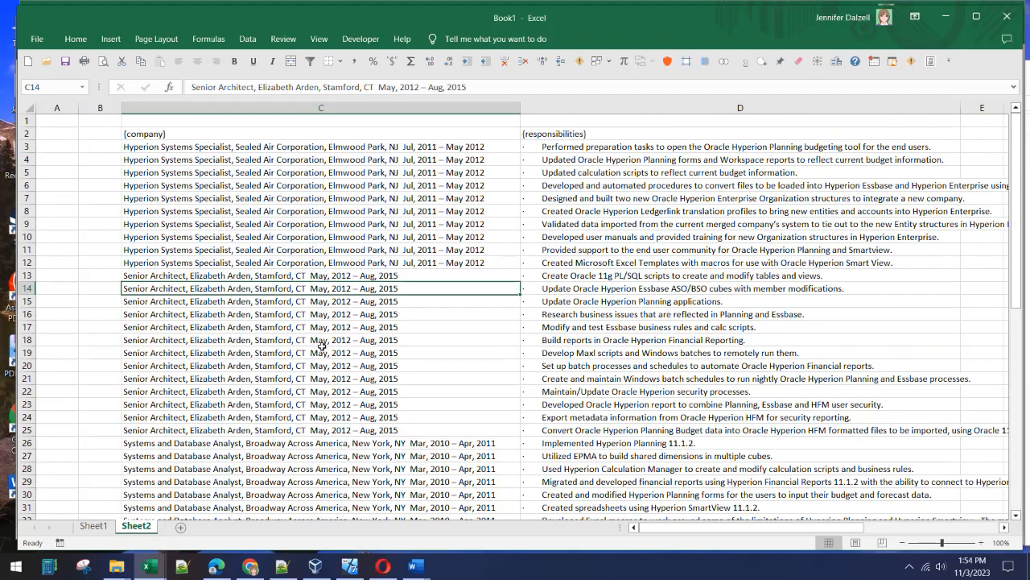
{"action": "left_click", "coordinate": [314, 262]}
{"action": "left_click", "coordinate": [314, 238]}
{"action": "left_click", "coordinate": [314, 198]}
{"action": "left_click", "coordinate": [315, 172]}
{"action": "left_click", "coordinate": [319, 159]}
{"action": "left_click", "coordinate": [319, 147]}
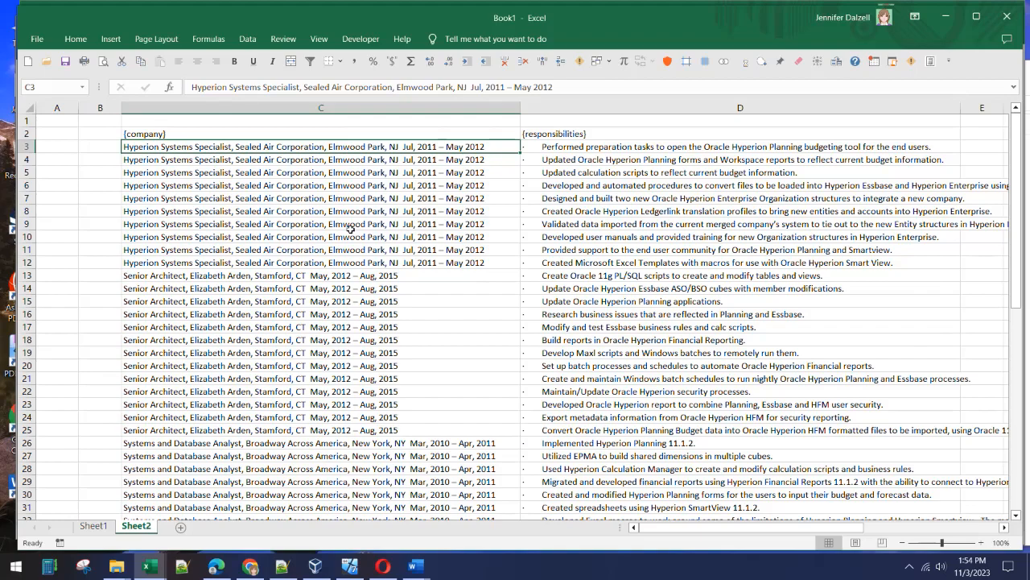
{"action": "left_click", "coordinate": [287, 137]}
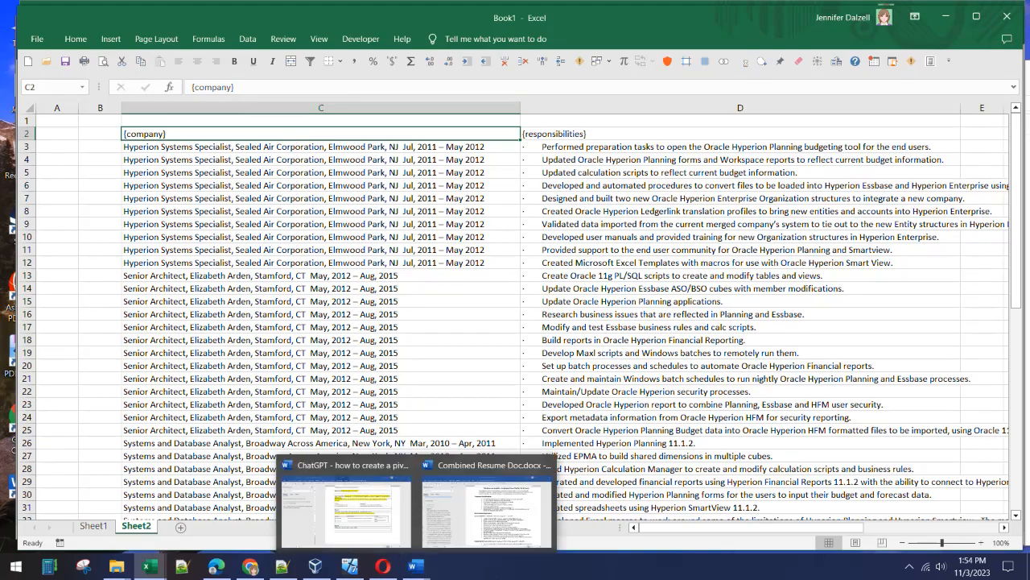
Step: Switch to the Word document "ChatGPT - how to create a pivot table.docx" and review the Step 1 job description prompt
{"action": "mouse_move", "coordinate": [406, 572]}
{"action": "left_click", "coordinate": [360, 515]}
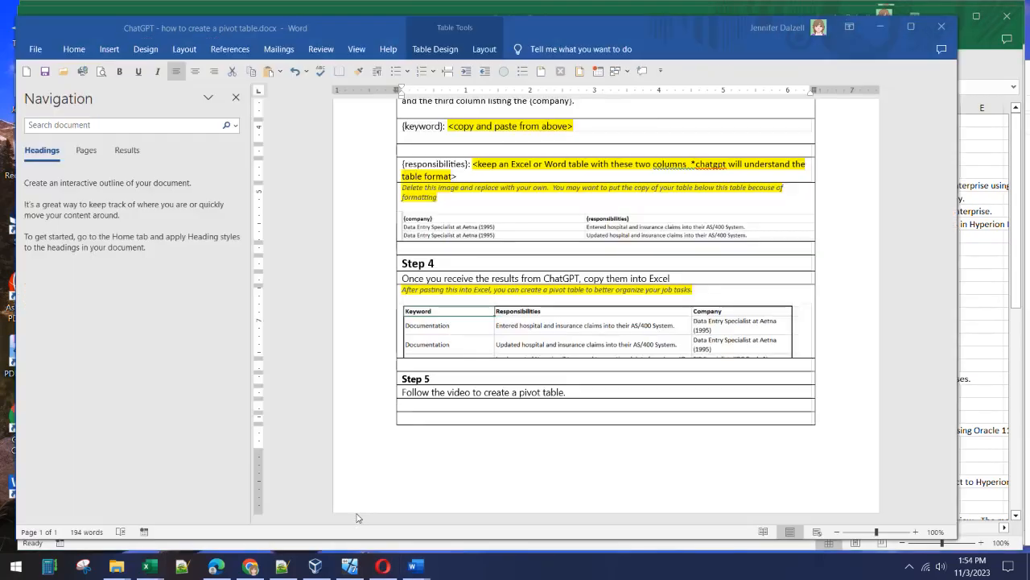
{"action": "left_click_drag", "start_coordinate": [954, 401], "coordinate": [957, 256]}
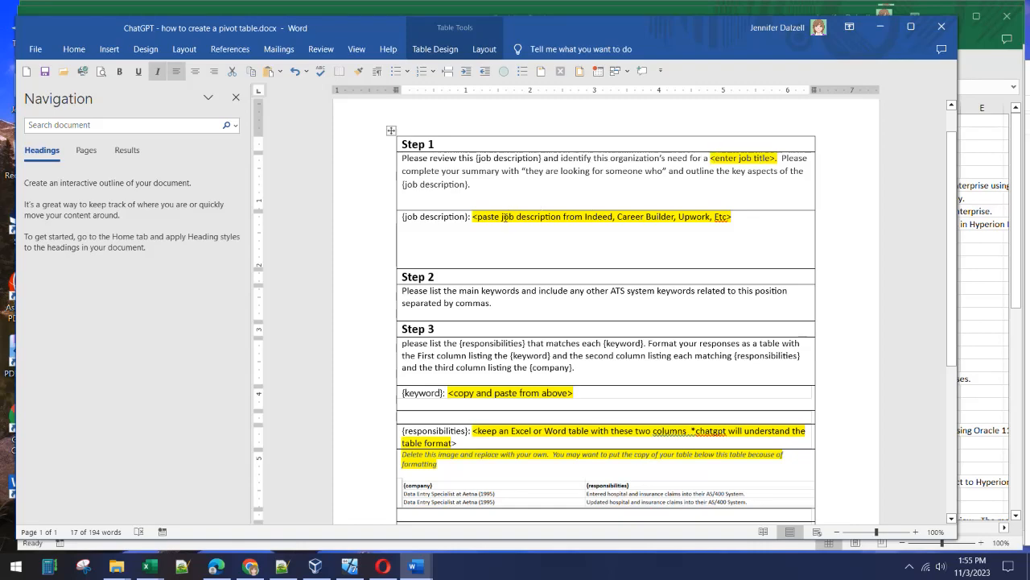
{"action": "left_click_drag", "start_coordinate": [474, 216], "coordinate": [728, 217]}
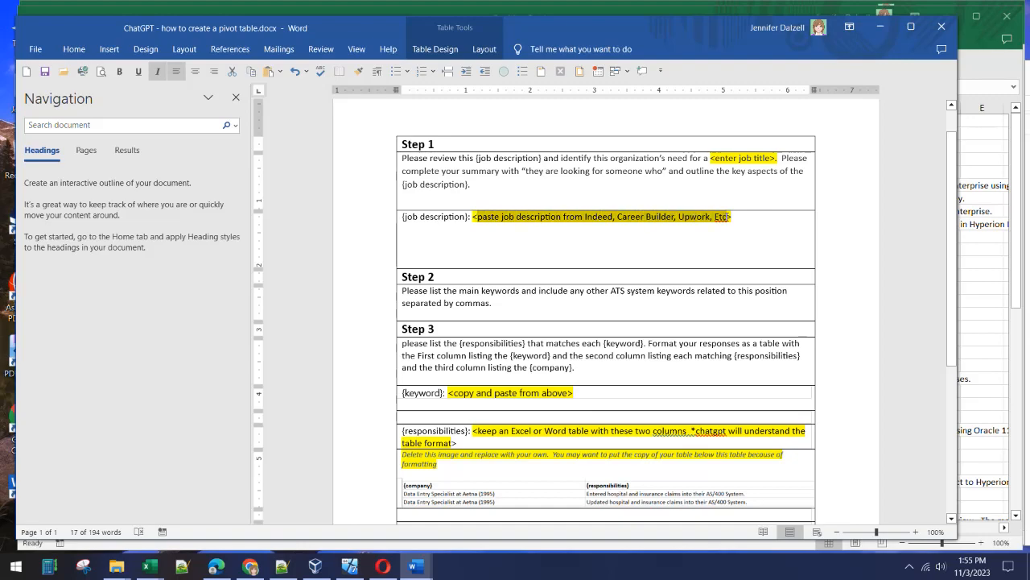
{"action": "left_click", "coordinate": [635, 248]}
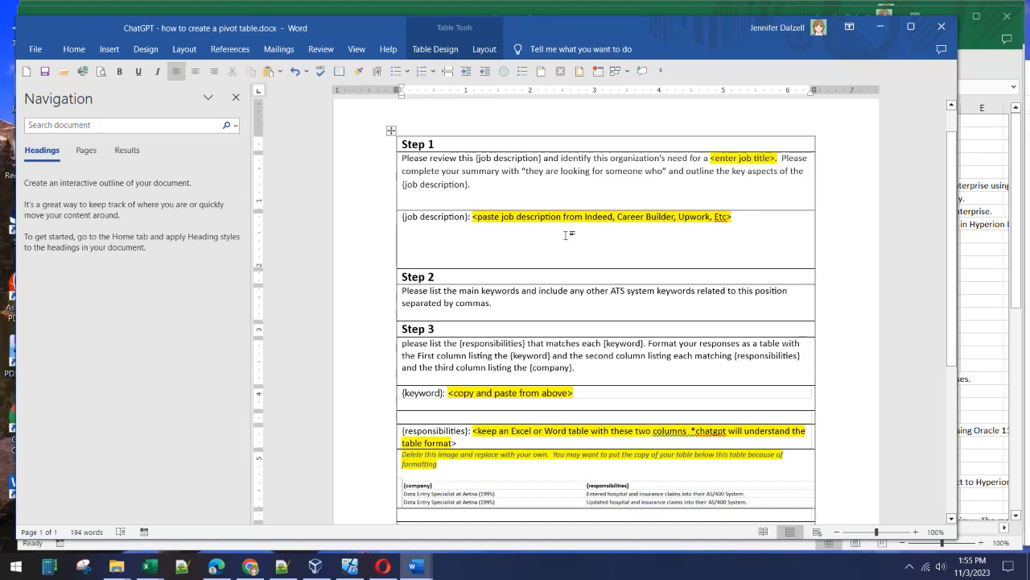
Step: Switch to Chrome and save the Fallout 76 portal page with the Single html downloader extension, storing all contents
{"action": "left_click", "coordinate": [574, 203]}
{"action": "mouse_move", "coordinate": [117, 566]}
{"action": "mouse_move", "coordinate": [250, 566]}
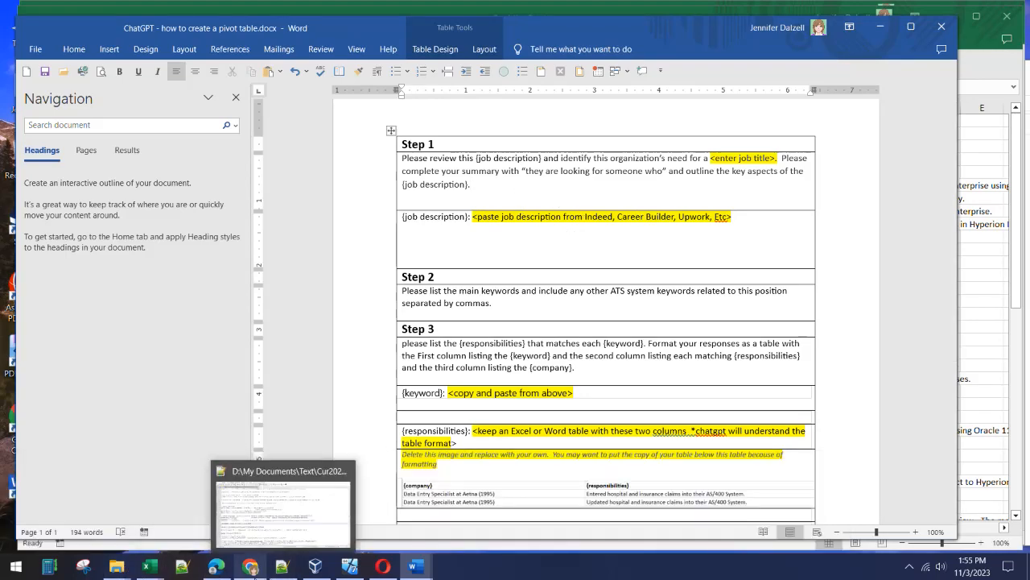
{"action": "left_click", "coordinate": [266, 503]}
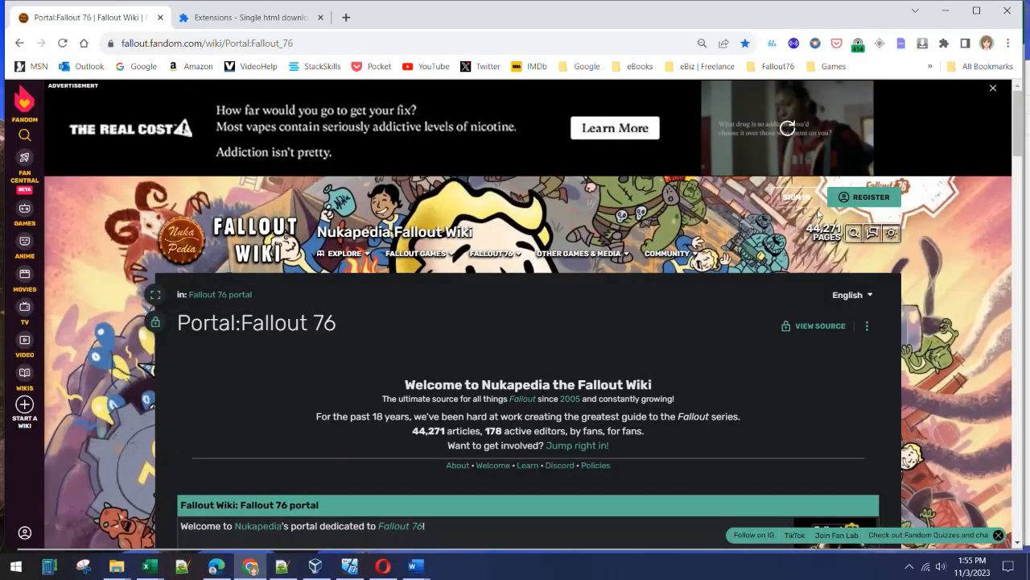
{"action": "left_click", "coordinate": [901, 45]}
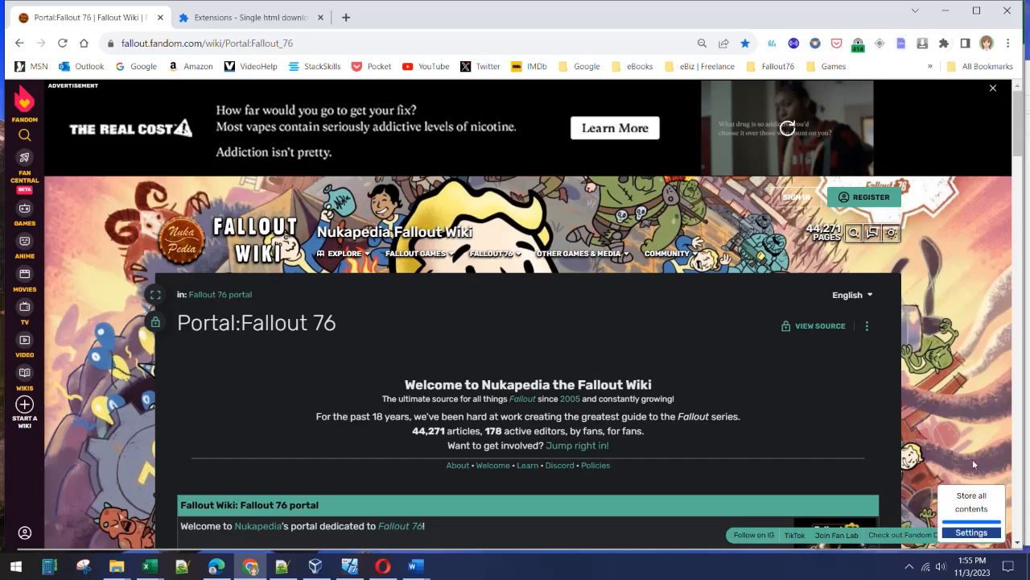
{"action": "left_click", "coordinate": [974, 509]}
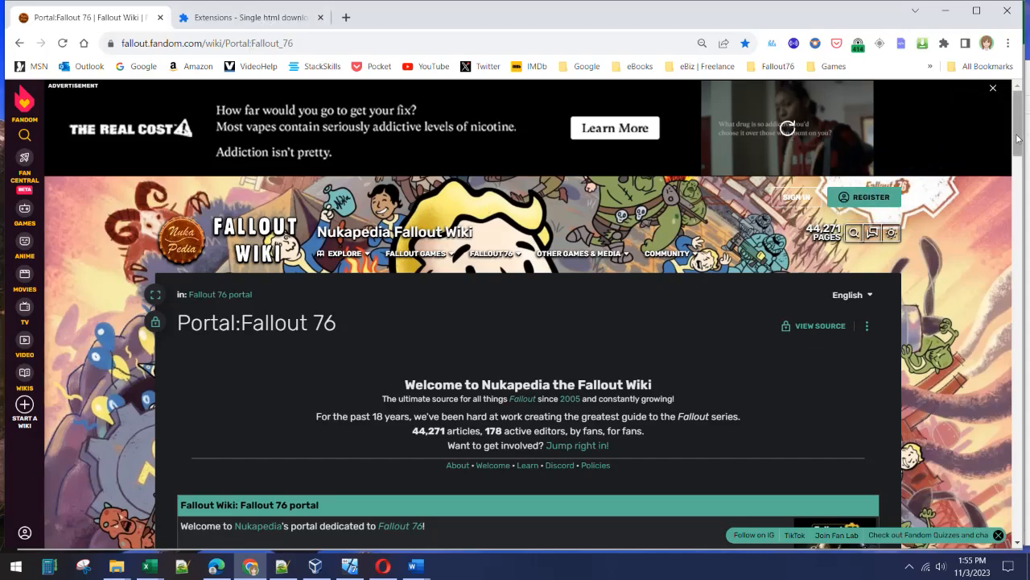
{"action": "mouse_move", "coordinate": [1017, 139]}
{"action": "left_mouse_down"}
{"action": "mouse_move", "coordinate": [1014, 515]}
{"action": "mouse_move", "coordinate": [1010, 146]}
{"action": "left_mouse_up"}
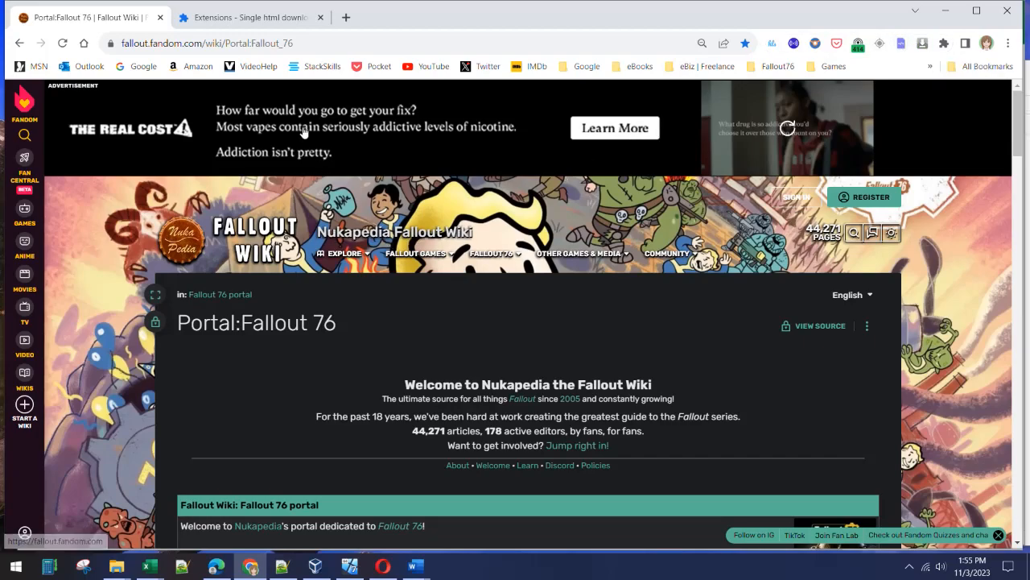
Step: Review the details page of the Single html downloader extension, close that page and minimize Chrome
{"action": "left_click", "coordinate": [232, 20]}
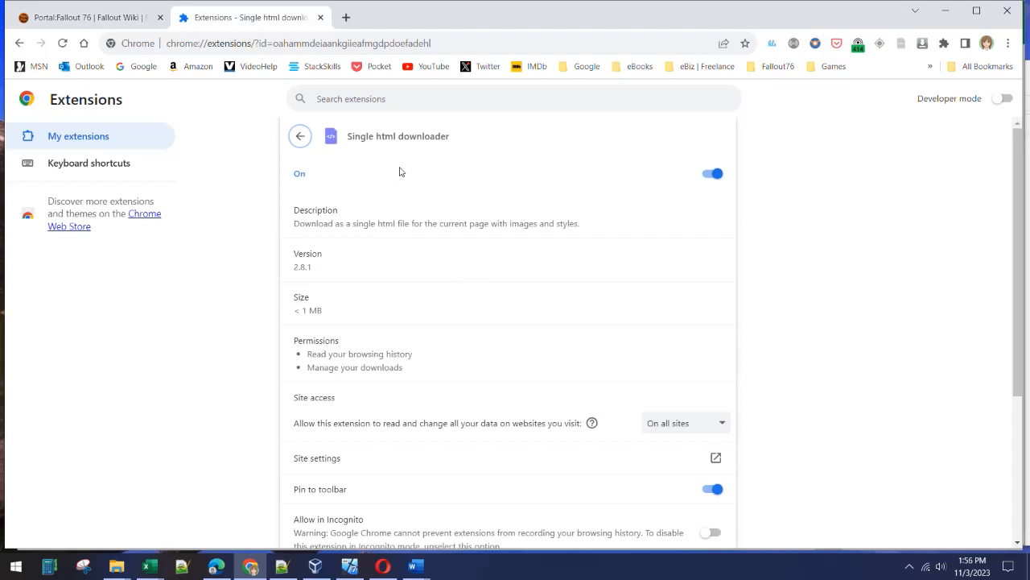
{"action": "scroll", "coordinate": [531, 303], "scroll_direction": "down", "scroll_amount": 3}
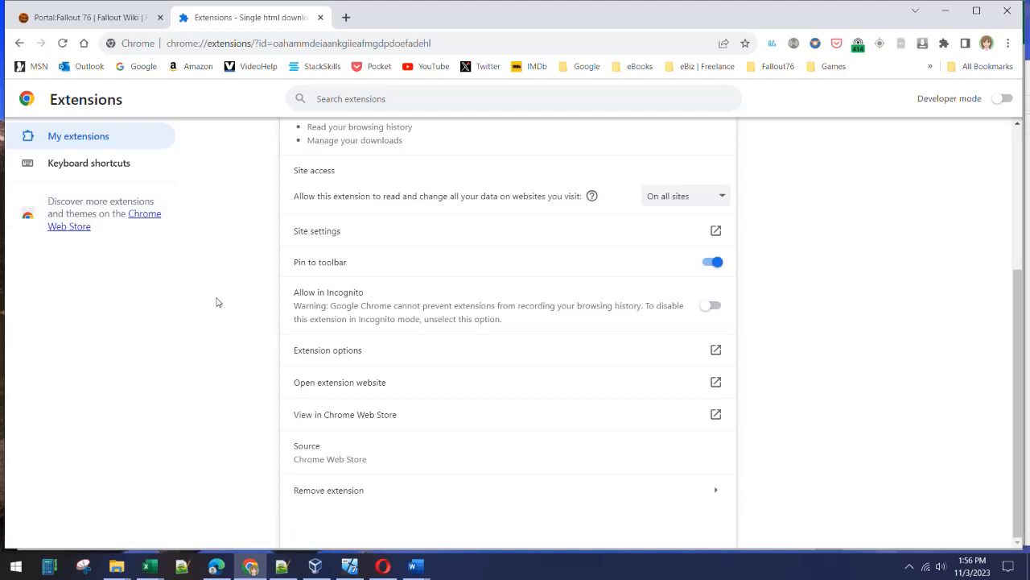
{"action": "scroll", "coordinate": [217, 300], "scroll_direction": "up", "scroll_amount": 5}
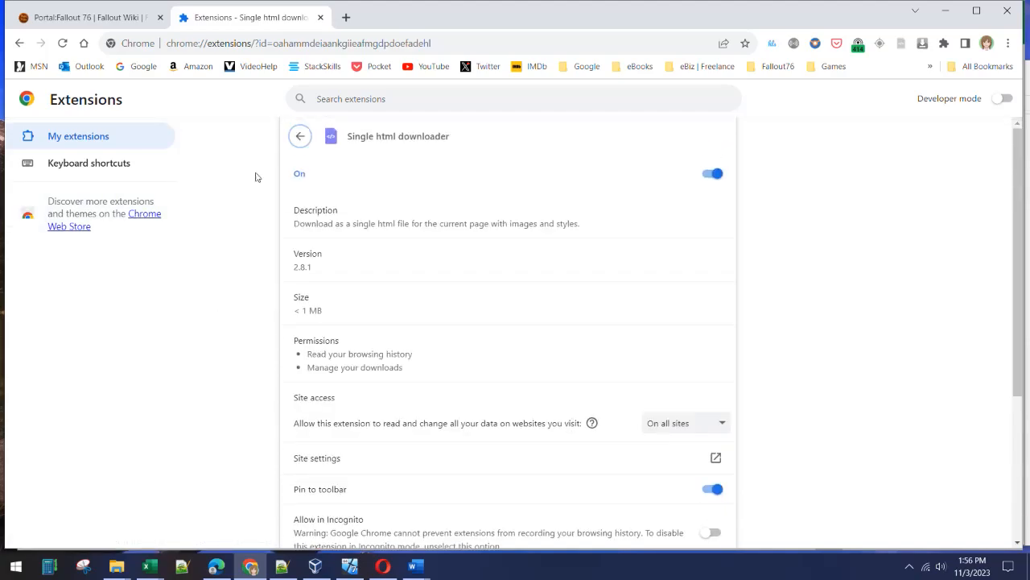
{"action": "left_click", "coordinate": [321, 17]}
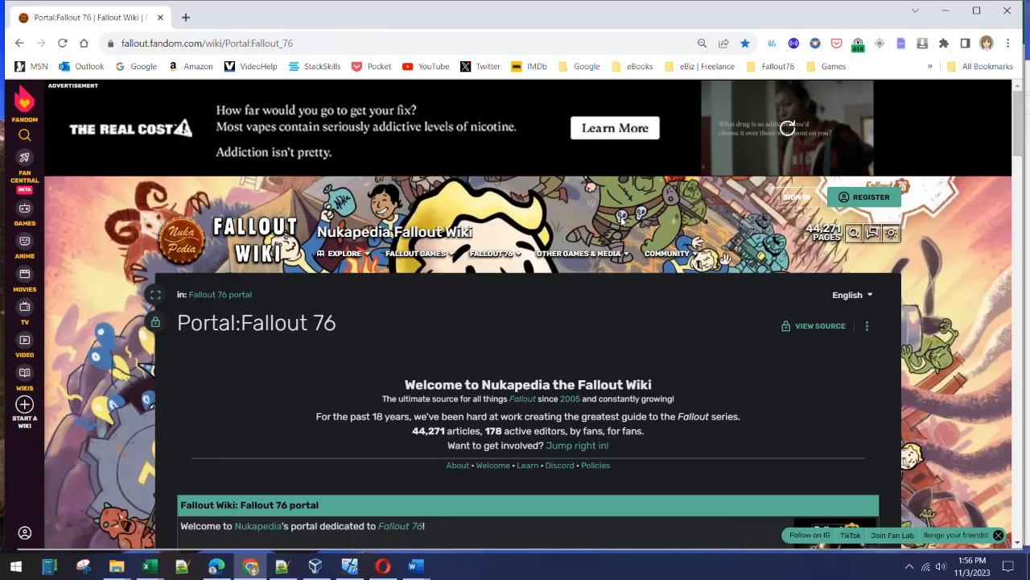
{"action": "left_click", "coordinate": [937, 18]}
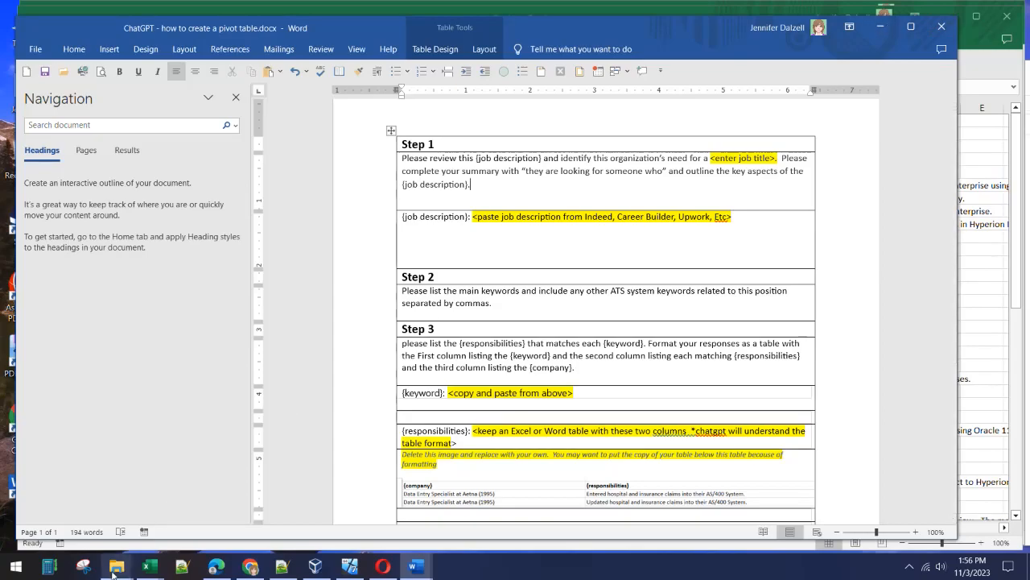
Step: Open the saved job posting "Technical Writer Role_ FlexJobs.html" from the ForVideo folder in File Explorer
{"action": "mouse_move", "coordinate": [116, 566]}
{"action": "left_click", "coordinate": [731, 510]}
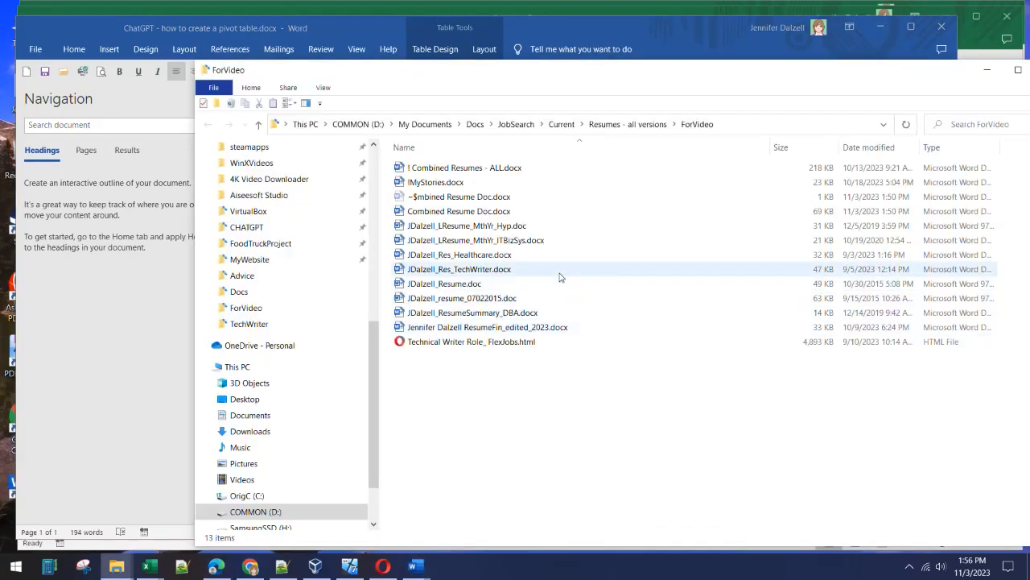
{"action": "left_click", "coordinate": [548, 347]}
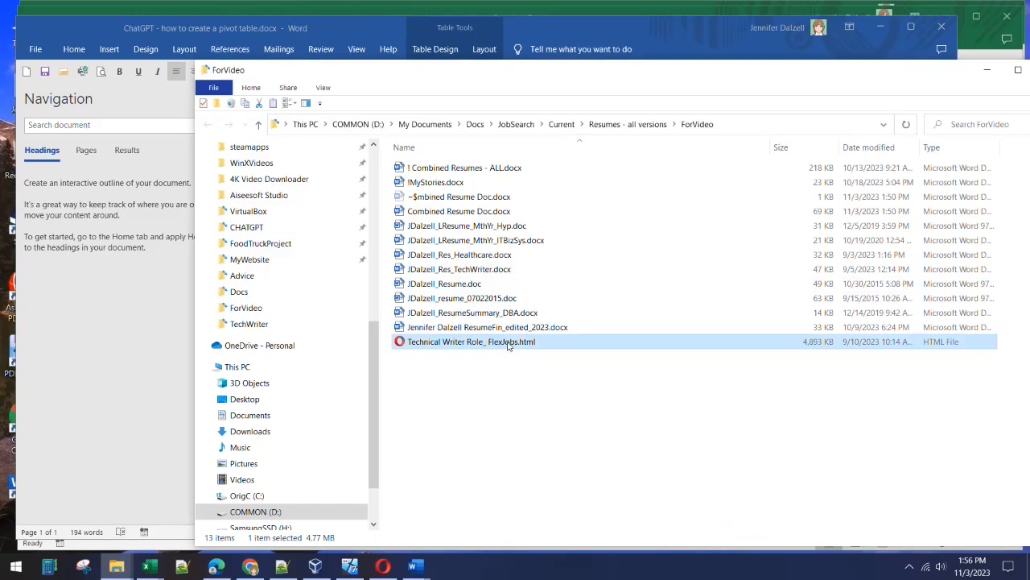
{"action": "double_click", "coordinate": [508, 343]}
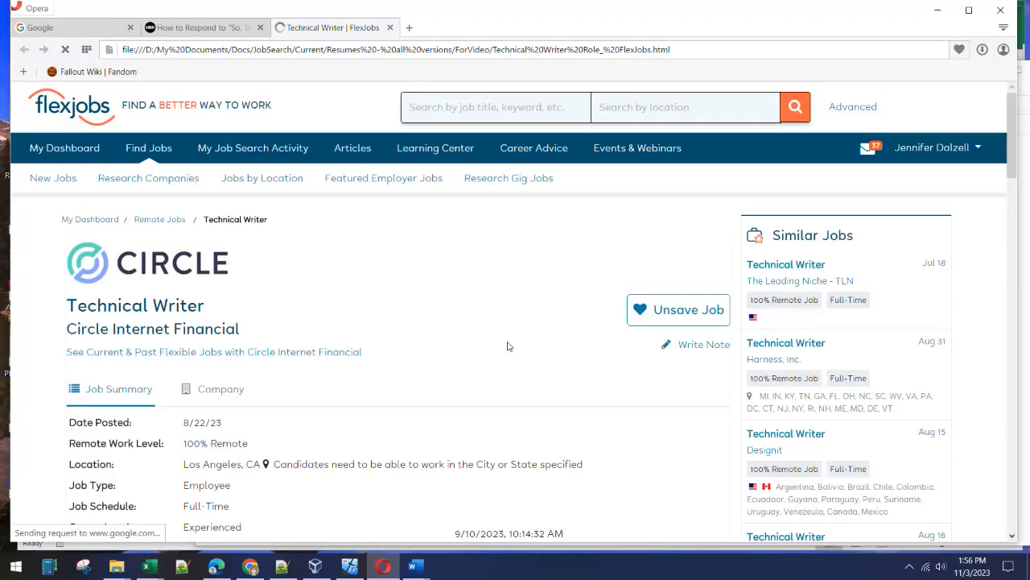
Step: Copy the job title "Technical Writer" from the start of the posting's Job Description section
{"action": "scroll", "coordinate": [456, 317], "scroll_direction": "down", "scroll_amount": 1}
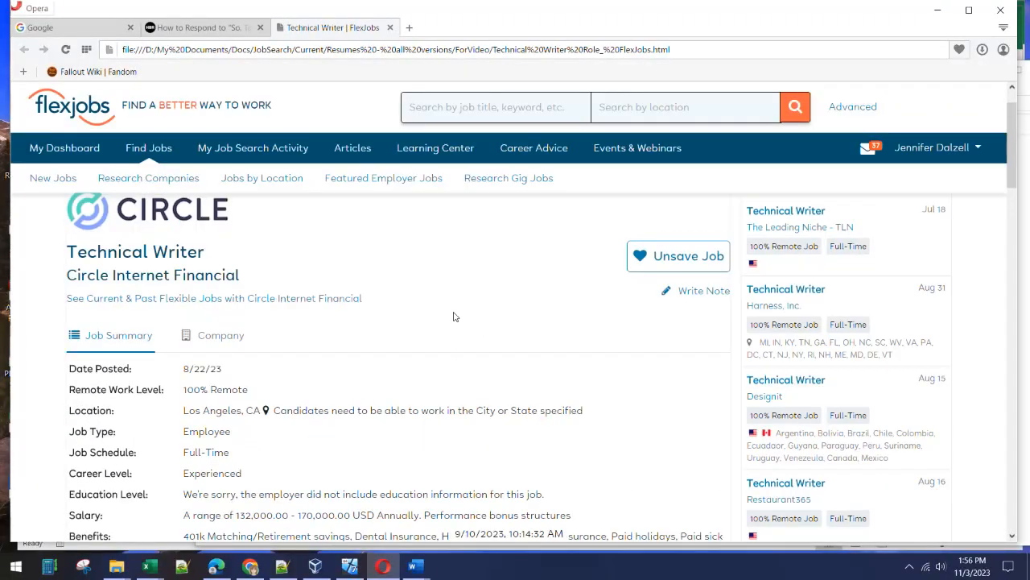
{"action": "scroll", "coordinate": [456, 330], "scroll_direction": "down", "scroll_amount": 2}
{"action": "scroll", "coordinate": [463, 351], "scroll_direction": "down", "scroll_amount": 4}
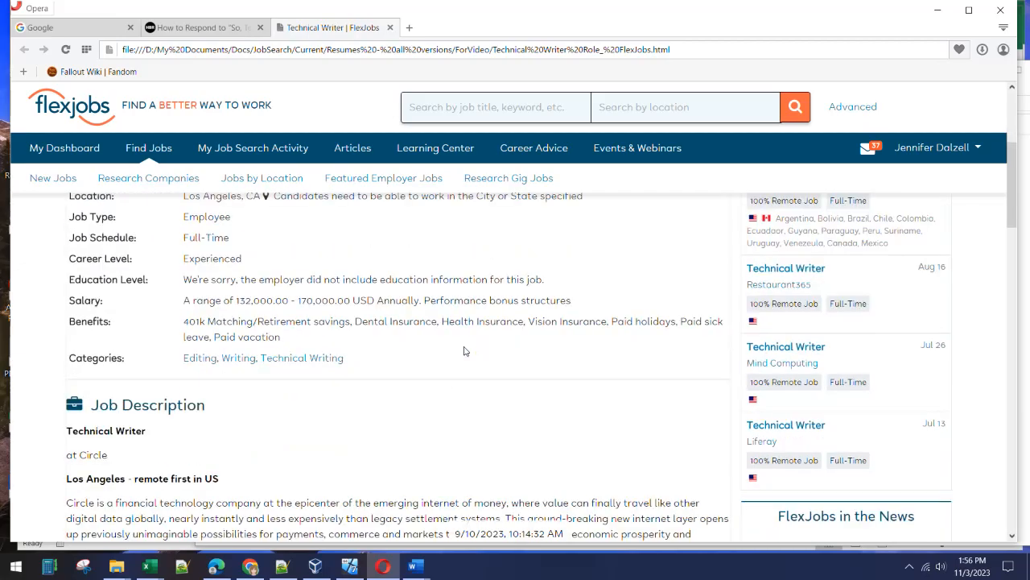
{"action": "scroll", "coordinate": [464, 352], "scroll_direction": "down", "scroll_amount": 1}
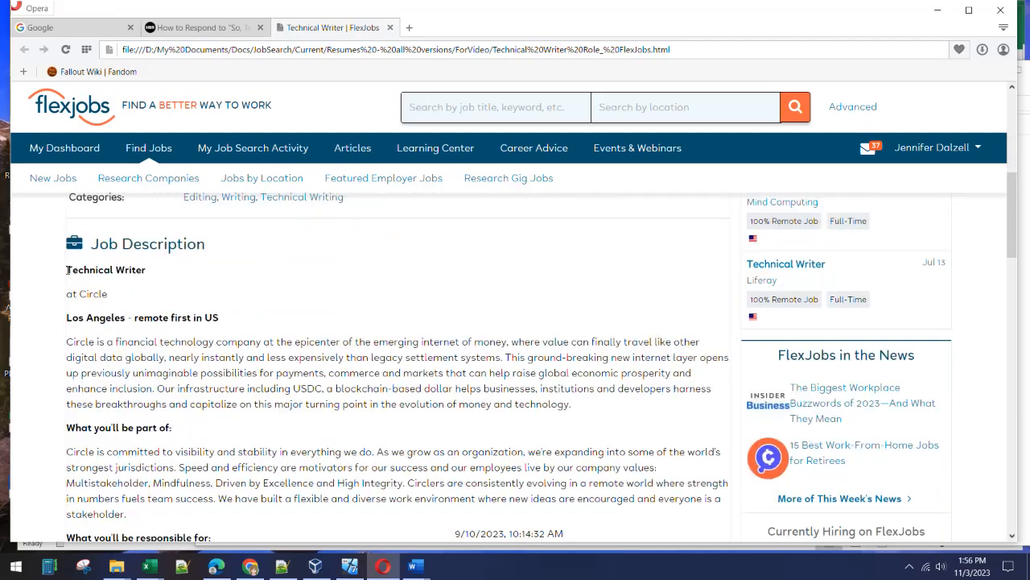
{"action": "left_click_drag", "start_coordinate": [65, 271], "coordinate": [162, 279]}
{"action": "key", "text": "ctrl+c"}
Step: Switch to the Word prompt guide and replace the <enter job title> placeholder in Step 1 with the copied title "Technical Writer"
{"action": "scroll", "coordinate": [187, 307], "scroll_direction": "down", "scroll_amount": 5}
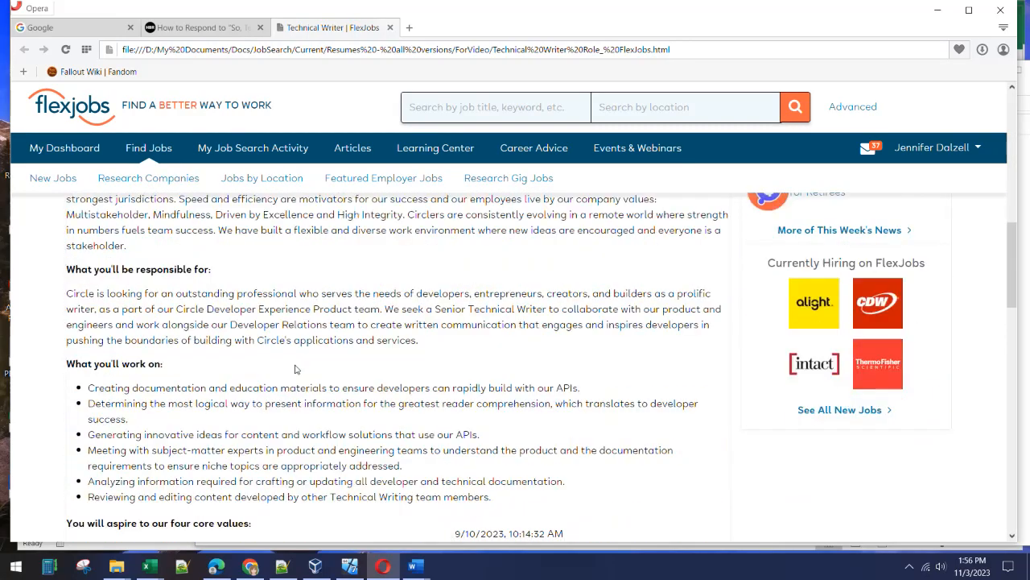
{"action": "scroll", "coordinate": [249, 376], "scroll_direction": "down", "scroll_amount": 13}
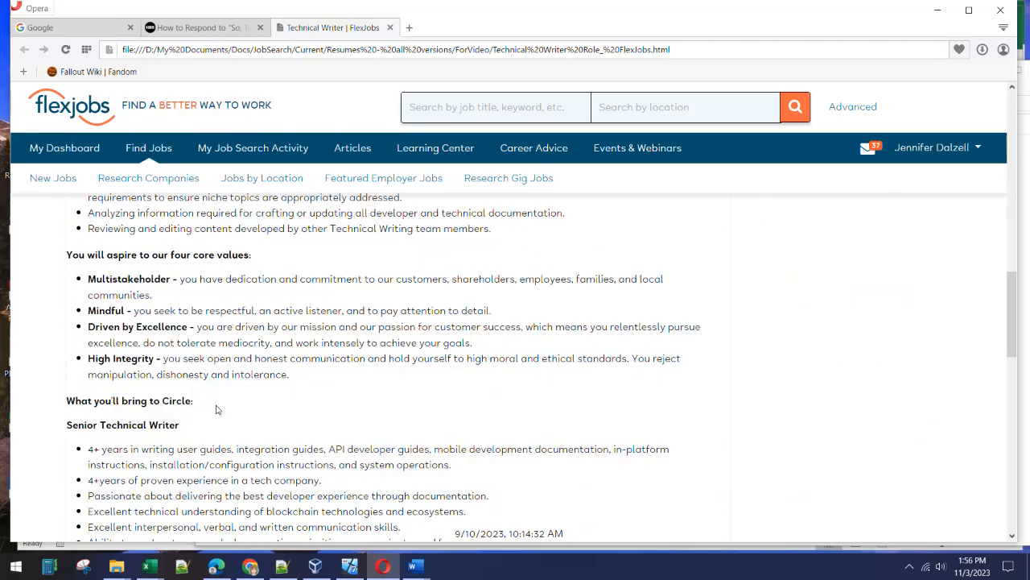
{"action": "scroll", "coordinate": [222, 417], "scroll_direction": "up", "scroll_amount": 10}
{"action": "key", "text": "alt+Tab"}
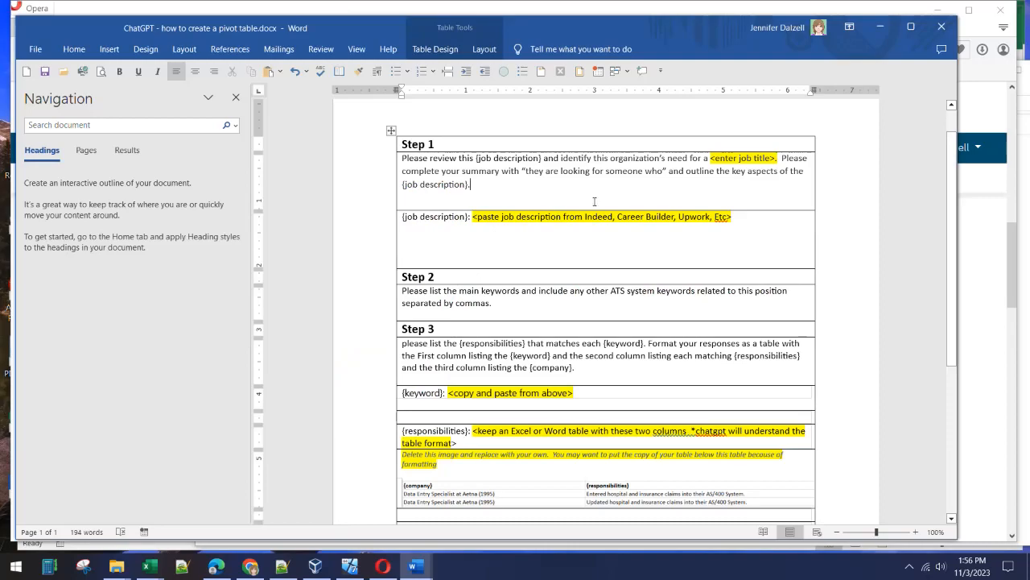
{"action": "left_click_drag", "start_coordinate": [712, 158], "coordinate": [774, 161]}
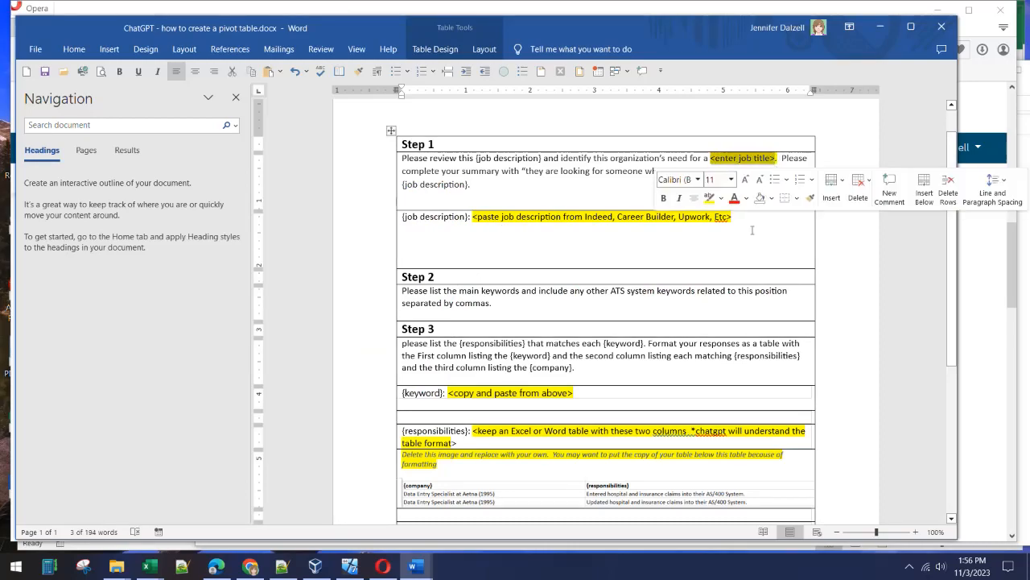
{"action": "key", "text": "ctrl+v"}
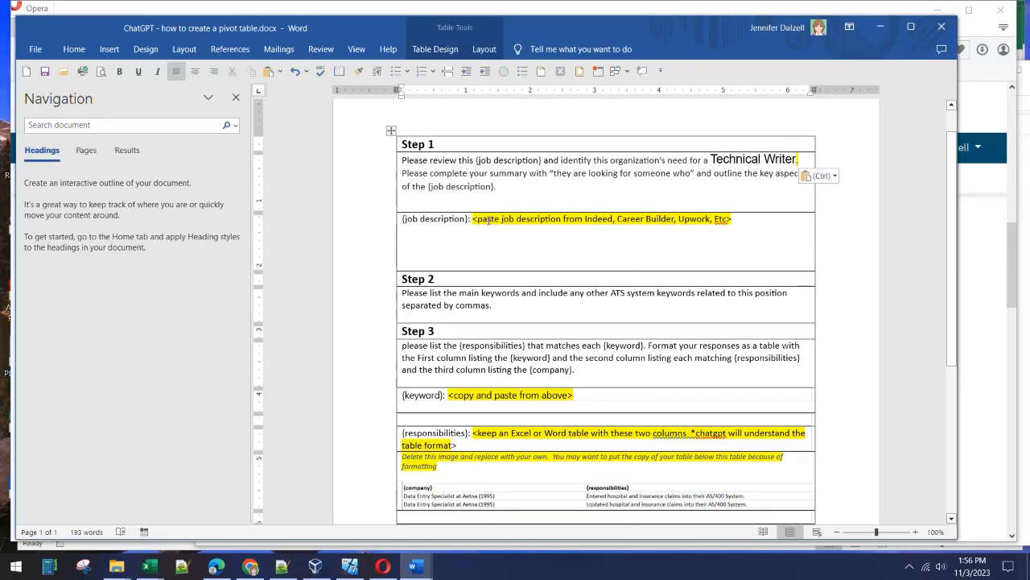
Step: In the Opera job posting, select and copy the text from "What you'll work on:" through the last requirement before "Additional Information"
{"action": "mouse_move", "coordinate": [414, 566]}
{"action": "mouse_move", "coordinate": [467, 550]}
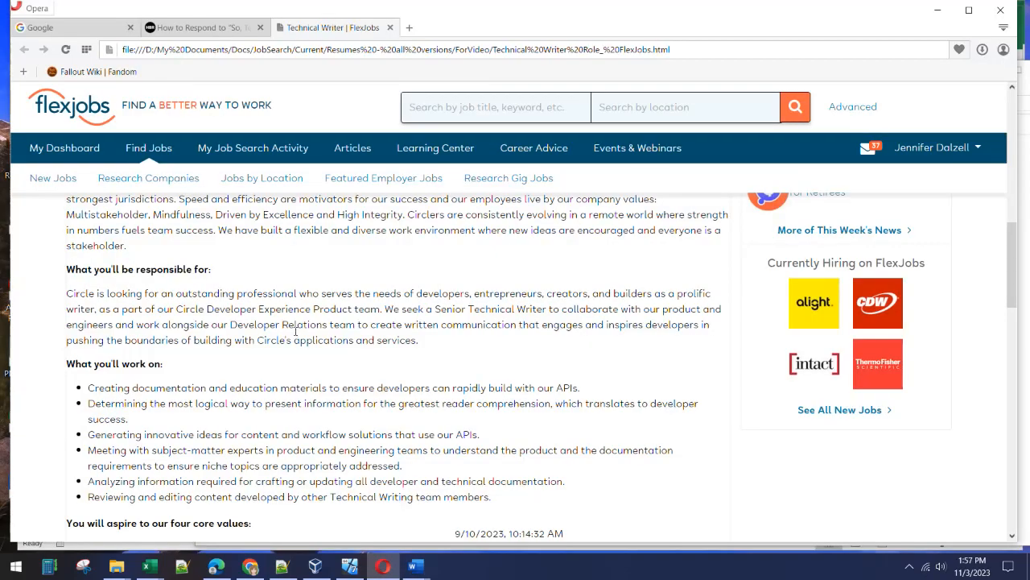
{"action": "scroll", "coordinate": [295, 336], "scroll_direction": "up", "scroll_amount": 2}
{"action": "scroll", "coordinate": [295, 336], "scroll_direction": "down", "scroll_amount": 1}
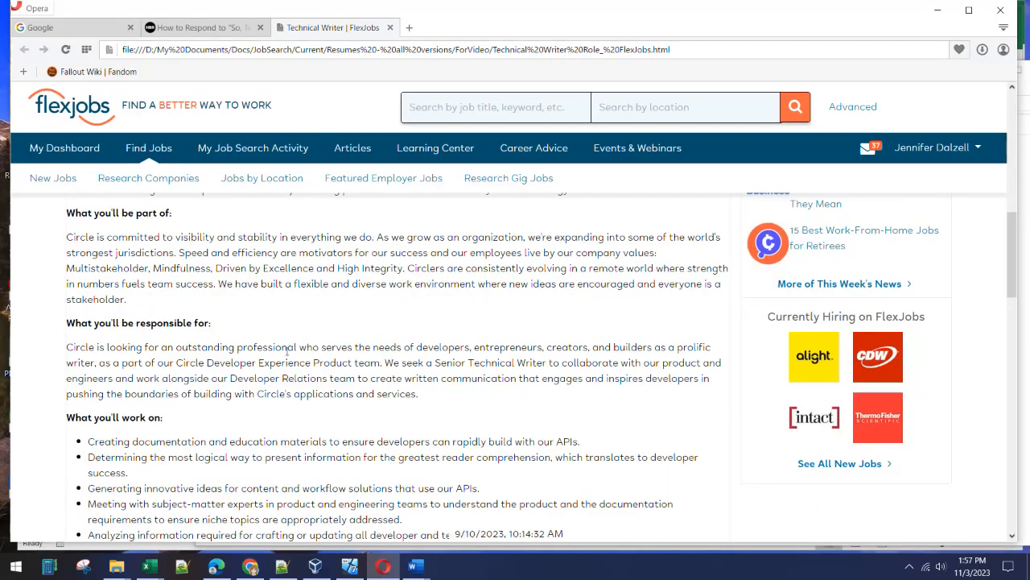
{"action": "scroll", "coordinate": [66, 258], "scroll_direction": "down", "scroll_amount": 2}
{"action": "left_click_drag", "start_coordinate": [66, 259], "coordinate": [262, 391]}
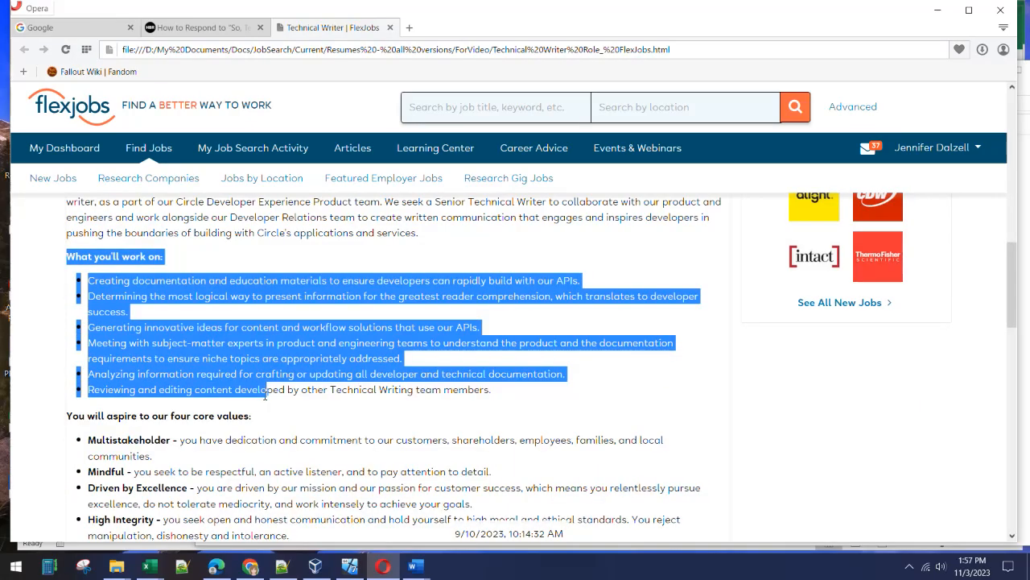
{"action": "left_click", "coordinate": [263, 392]}
{"action": "scroll", "coordinate": [264, 395], "scroll_direction": "down", "scroll_amount": 4}
{"action": "left_click", "coordinate": [351, 431], "text": "shift"}
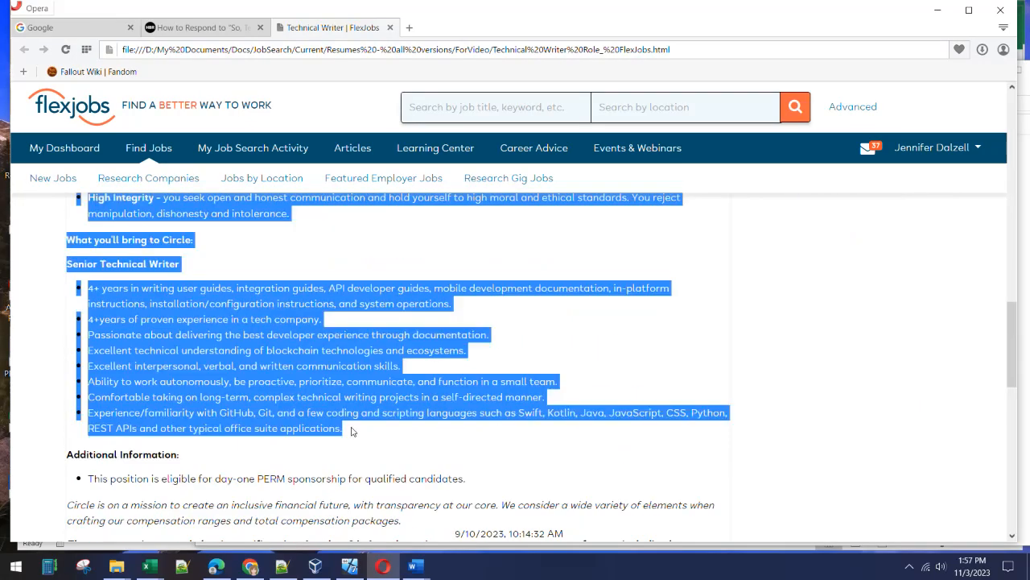
Step: Return to the Word prompt guide and replace the Step 1 {job description} placeholder with the copied job posting text
{"action": "key", "text": "alt+Tab"}
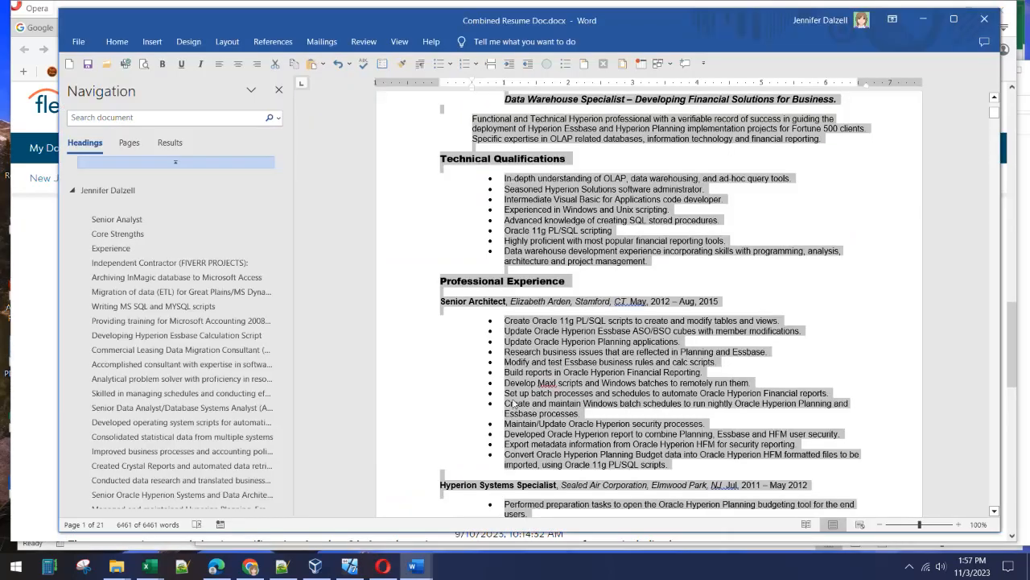
{"action": "mouse_move", "coordinate": [413, 566]}
{"action": "left_click", "coordinate": [379, 516]}
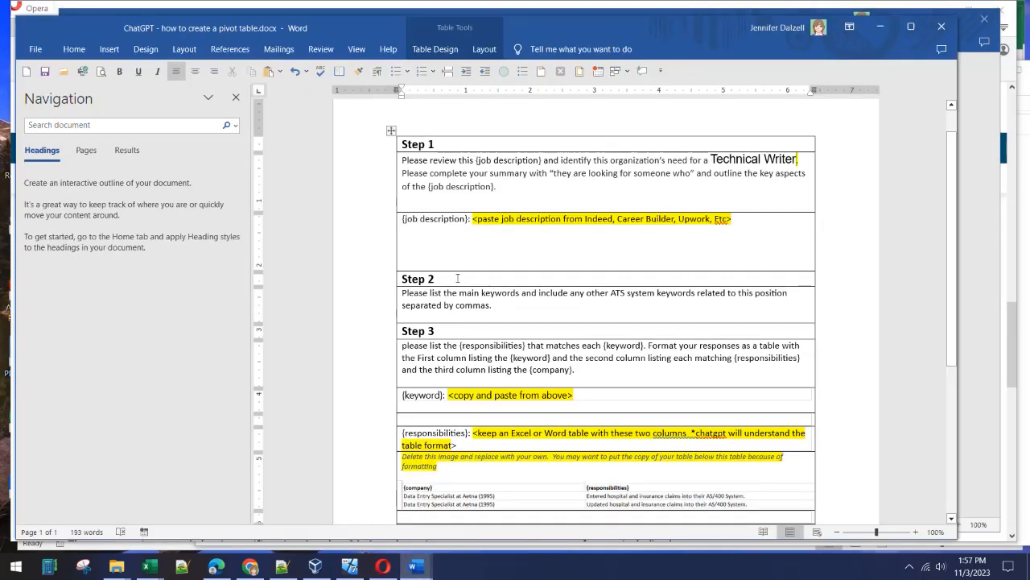
{"action": "left_click", "coordinate": [734, 218]}
{"action": "key", "text": "ctrl+v"}
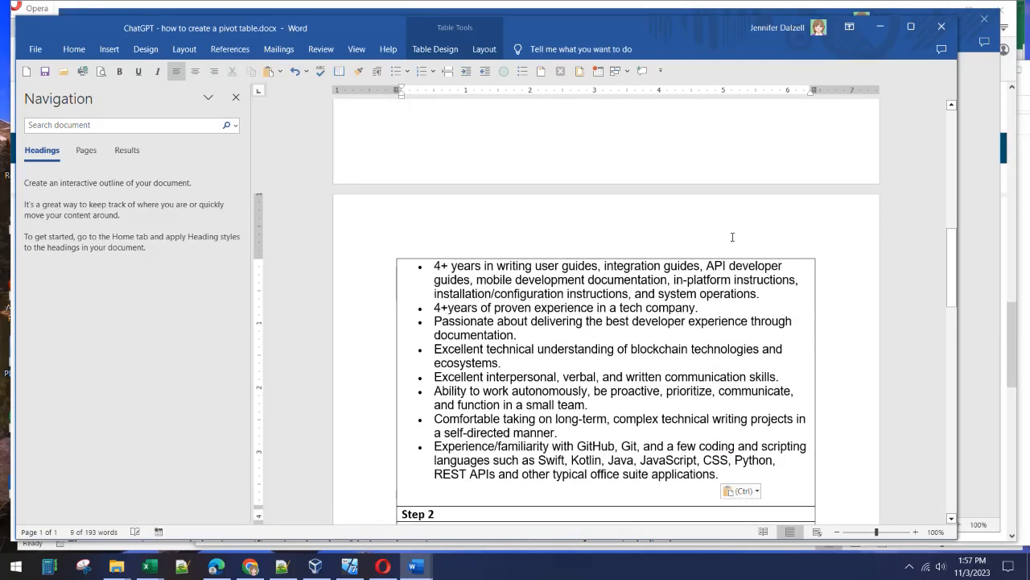
Step: Copy the completed Step 1 prompt together with its whole job description, and switch to Chrome
{"action": "scroll", "coordinate": [733, 237], "scroll_direction": "up", "scroll_amount": 15}
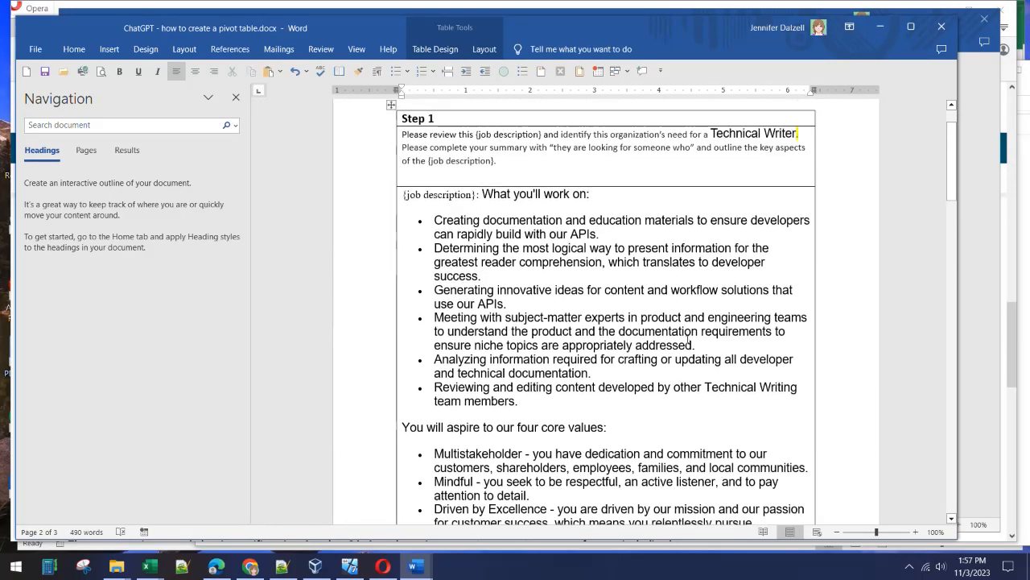
{"action": "scroll", "coordinate": [687, 339], "scroll_direction": "up", "scroll_amount": 2}
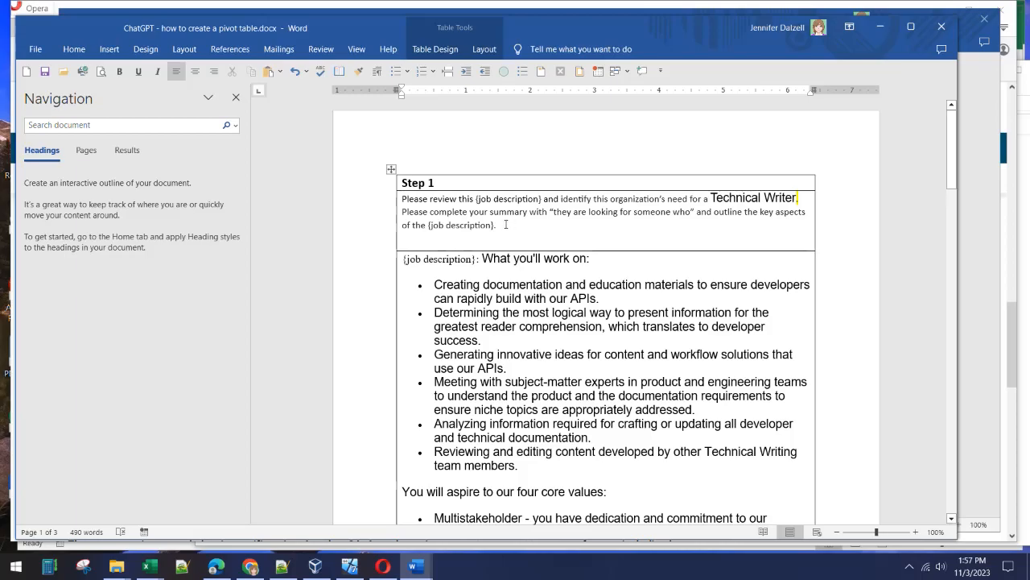
{"action": "scroll", "coordinate": [472, 260], "scroll_direction": "down", "scroll_amount": 4}
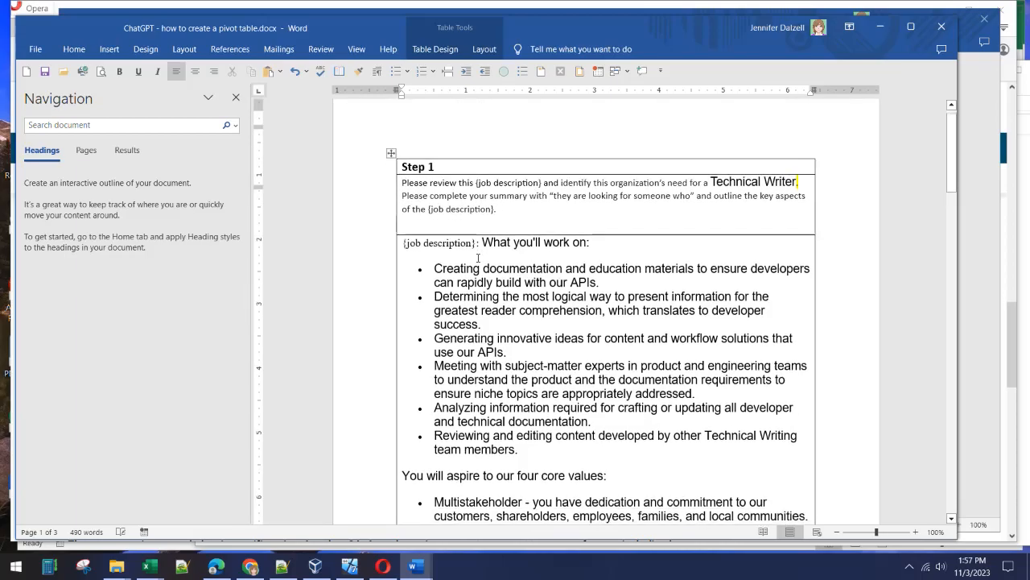
{"action": "scroll", "coordinate": [477, 258], "scroll_direction": "down", "scroll_amount": 20}
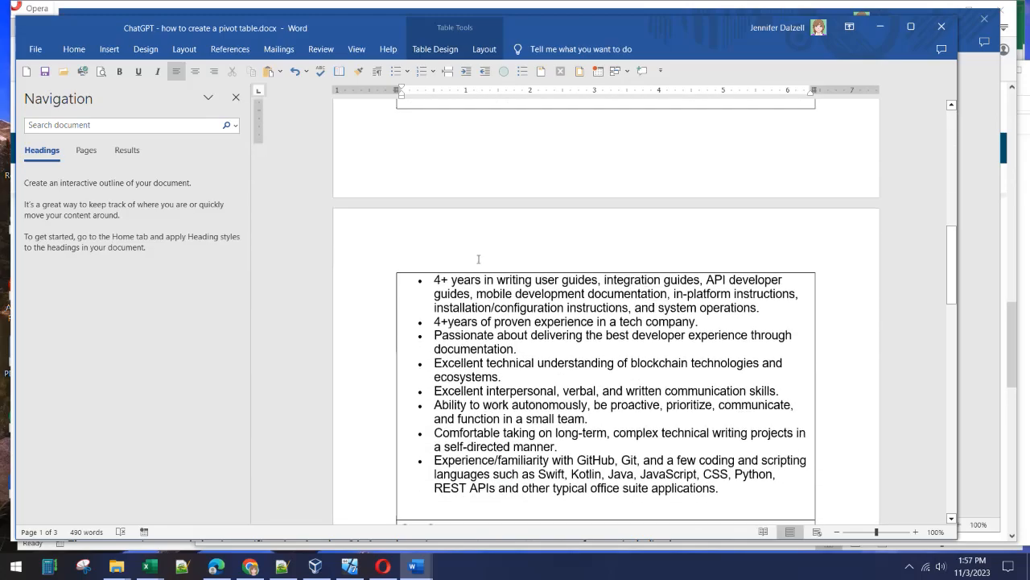
{"action": "left_click", "coordinate": [719, 175], "text": "shift"}
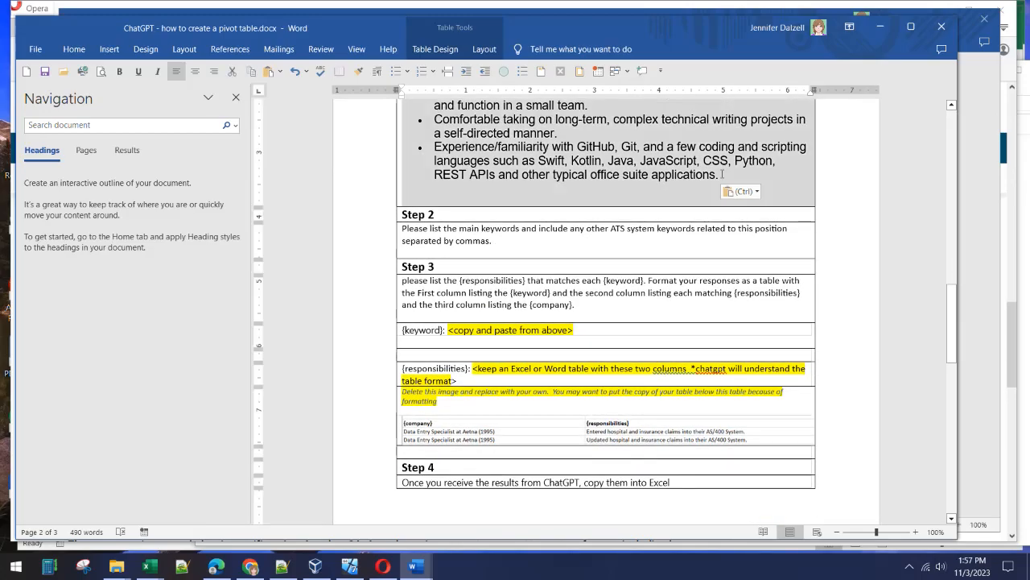
{"action": "key", "text": "ctrl+c"}
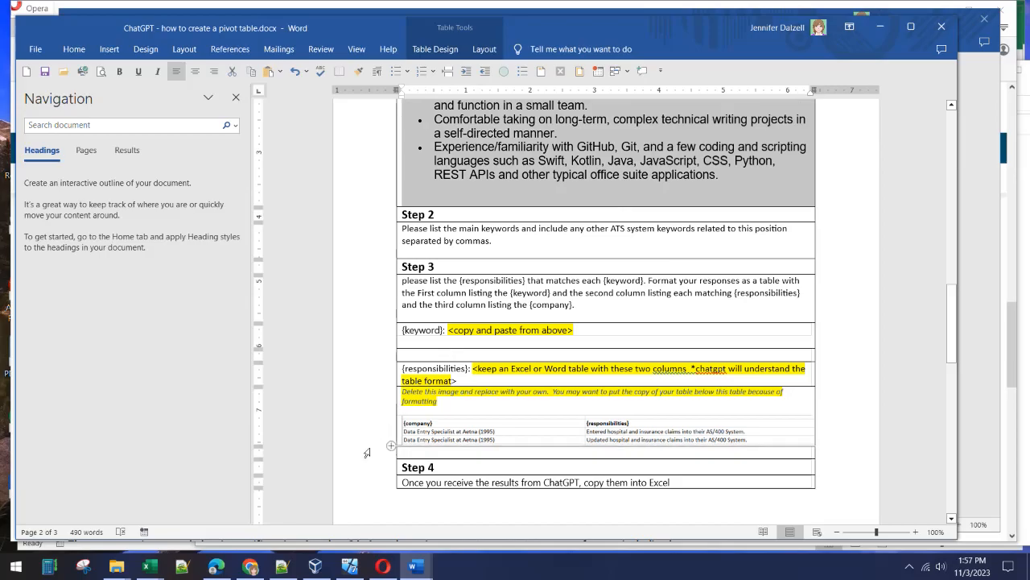
{"action": "left_click", "coordinate": [250, 566]}
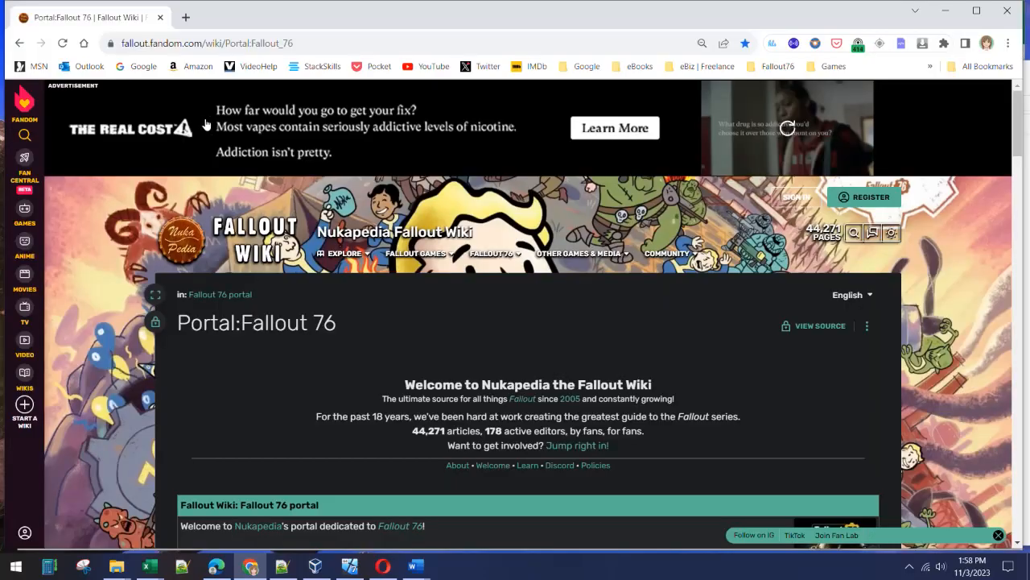
Step: Open ChatGPT in a new browser tab, submit the copied Step 1 prompt with its job description, and review the answer
{"action": "left_click", "coordinate": [185, 17]}
{"action": "left_click", "coordinate": [706, 66]}
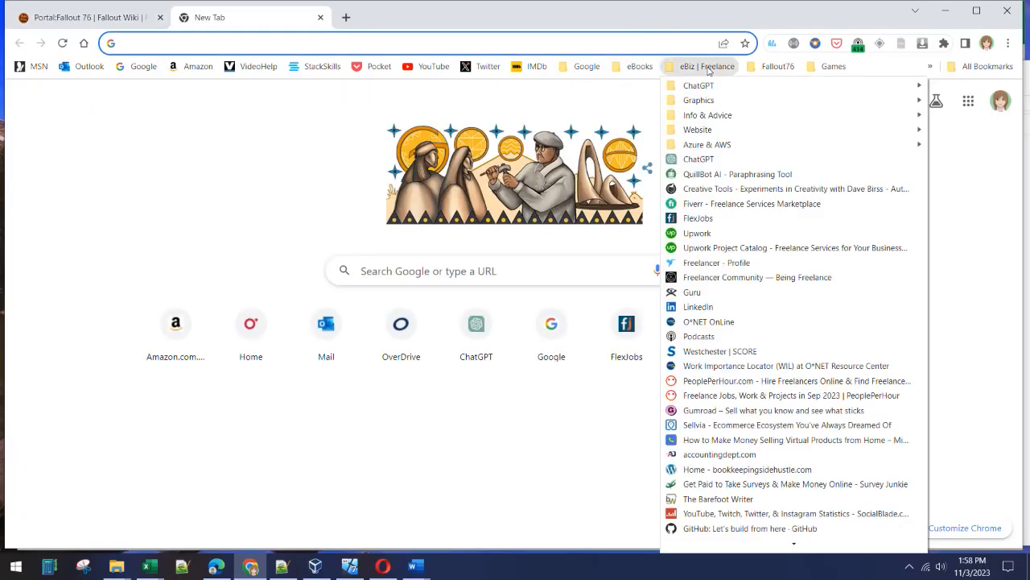
{"action": "left_click", "coordinate": [705, 156]}
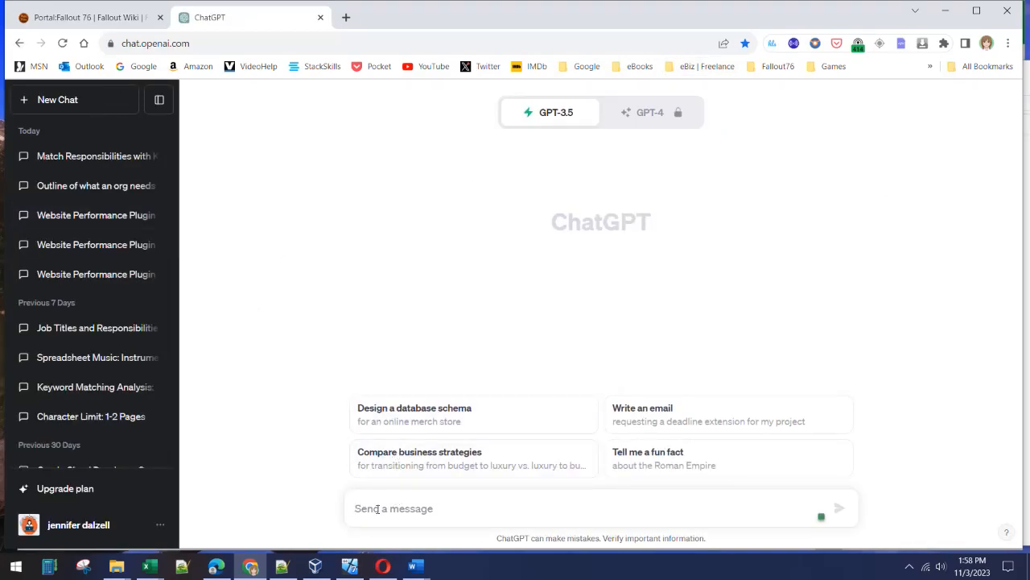
{"action": "key", "text": "ctrl+v"}
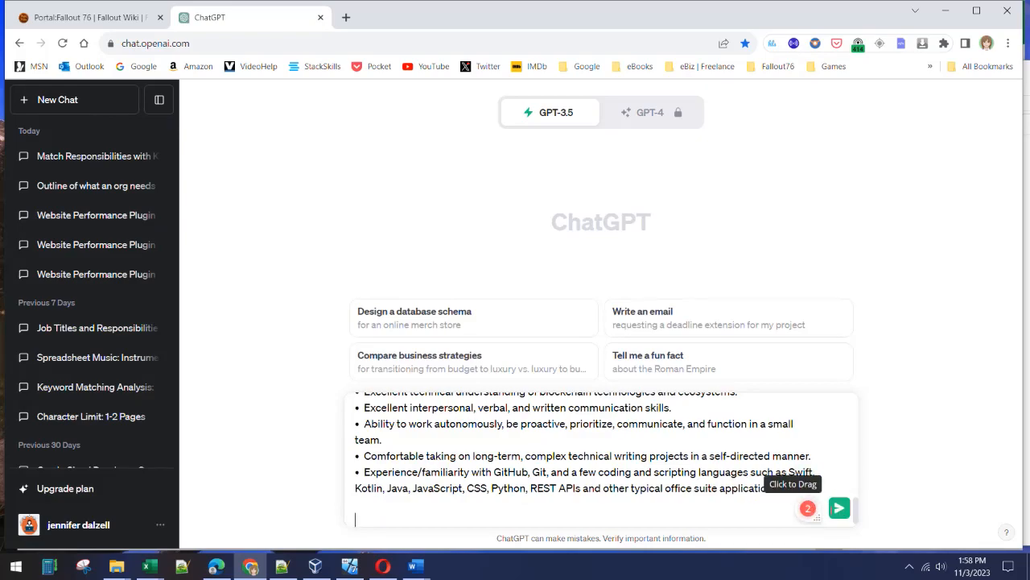
{"action": "left_click", "coordinate": [838, 508]}
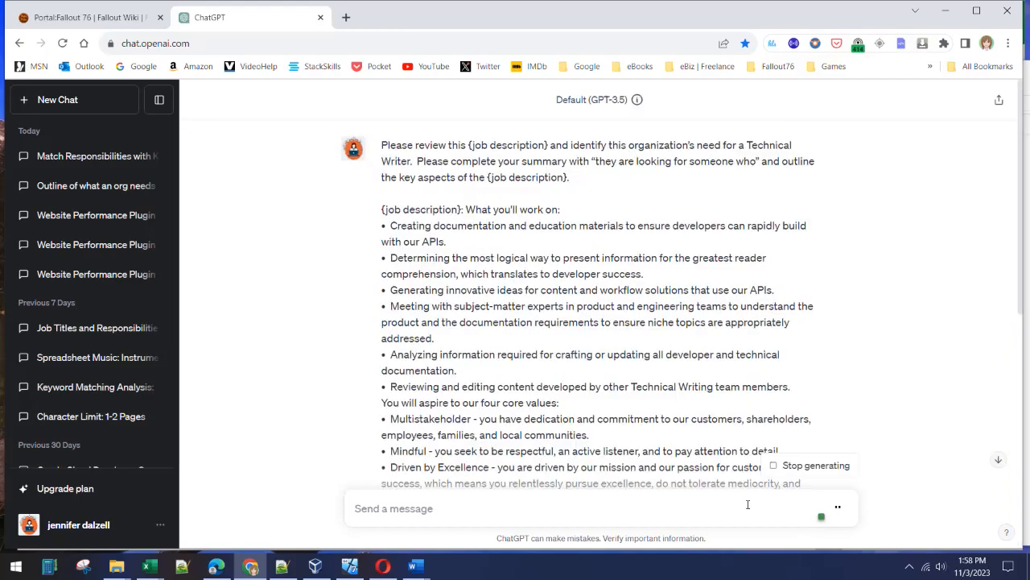
{"action": "left_click", "coordinate": [997, 461]}
{"action": "scroll", "coordinate": [718, 331], "scroll_direction": "up", "scroll_amount": 6}
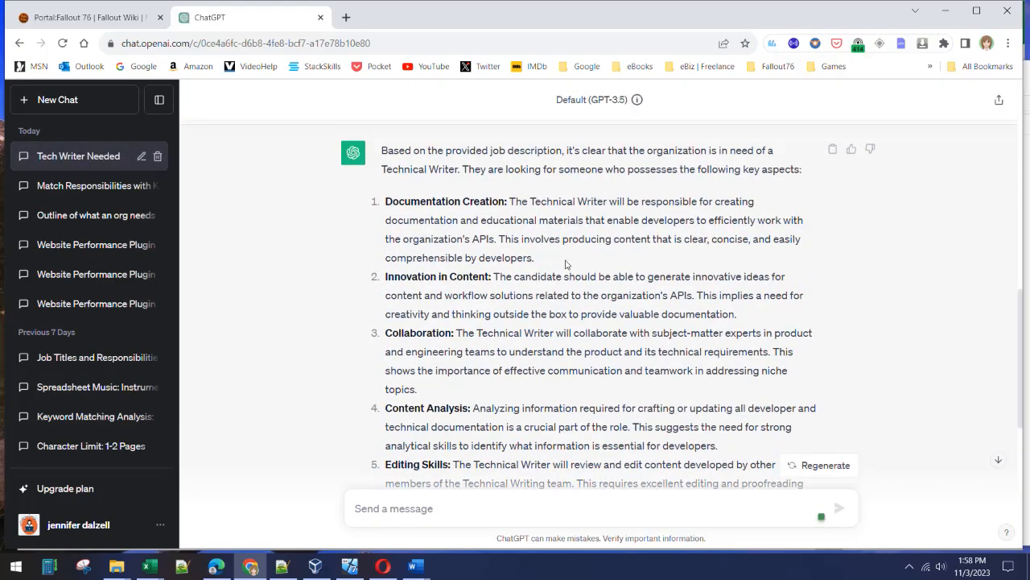
{"action": "scroll", "coordinate": [566, 264], "scroll_direction": "down", "scroll_amount": 1}
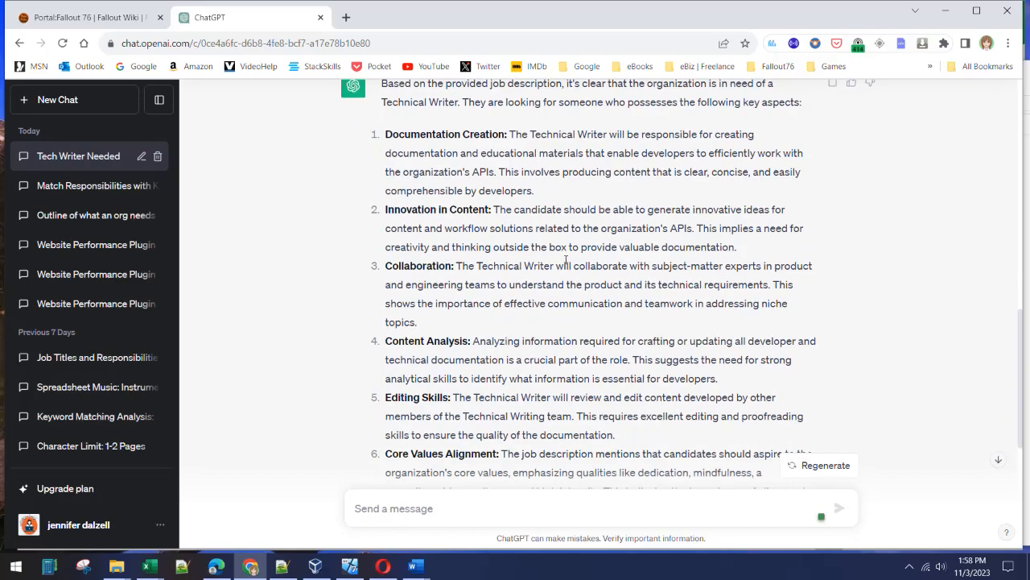
{"action": "scroll", "coordinate": [565, 261], "scroll_direction": "down", "scroll_amount": 3}
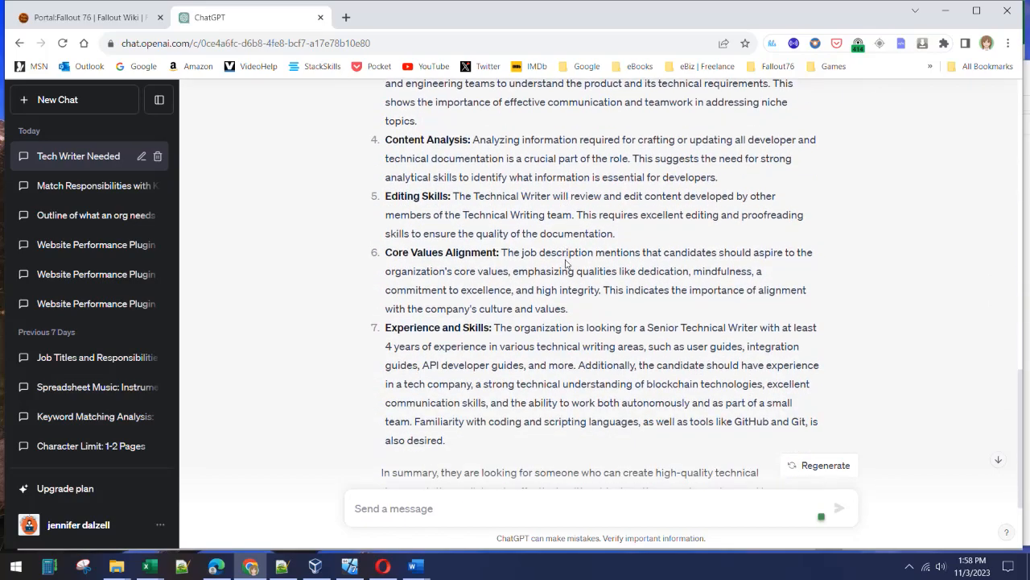
{"action": "scroll", "coordinate": [566, 264], "scroll_direction": "down", "scroll_amount": 2}
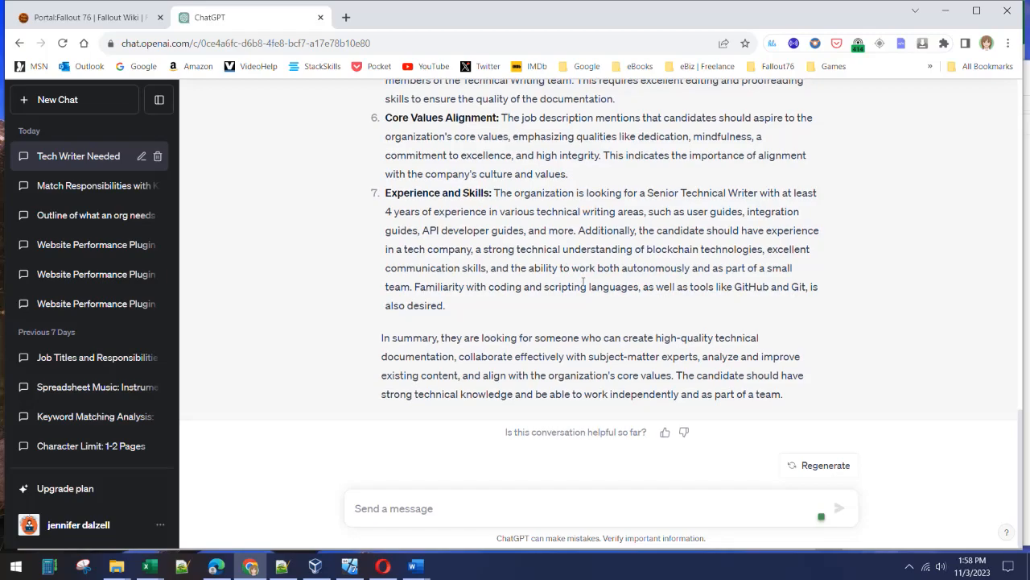
Step: Return to the Word prompt guide and copy the Step 2 prompt asking for main and ATS keywords separated by commas
{"action": "mouse_move", "coordinate": [413, 566]}
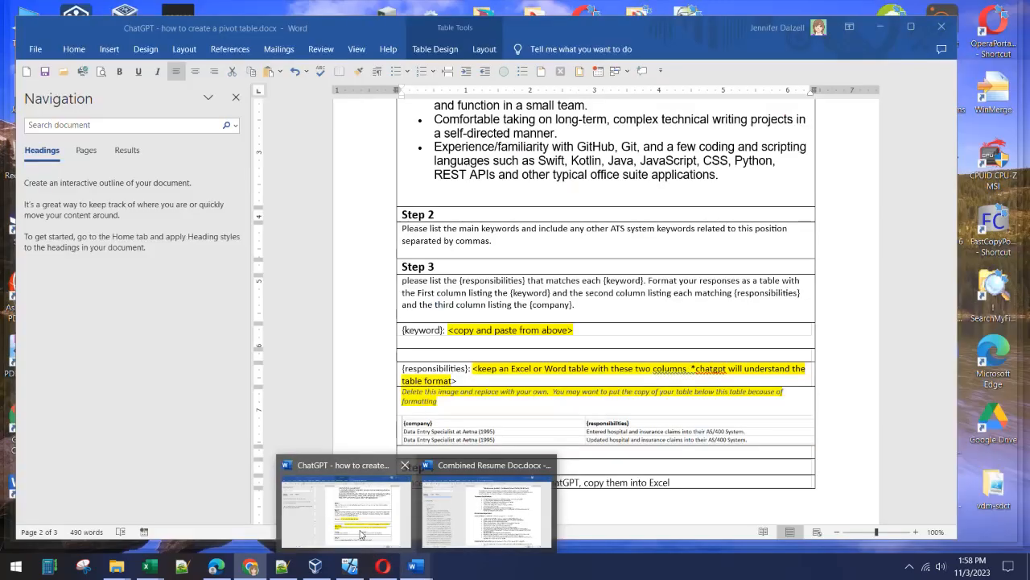
{"action": "left_click", "coordinate": [361, 531]}
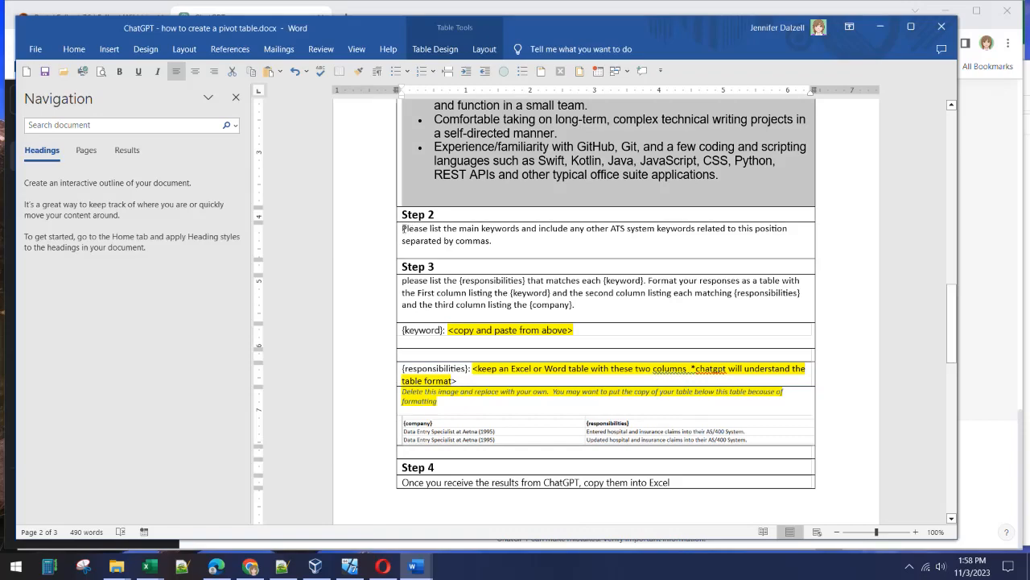
{"action": "left_click_drag", "start_coordinate": [403, 229], "coordinate": [460, 243]}
{"action": "key", "text": "ctrl+c"}
{"action": "left_click", "coordinate": [493, 242]}
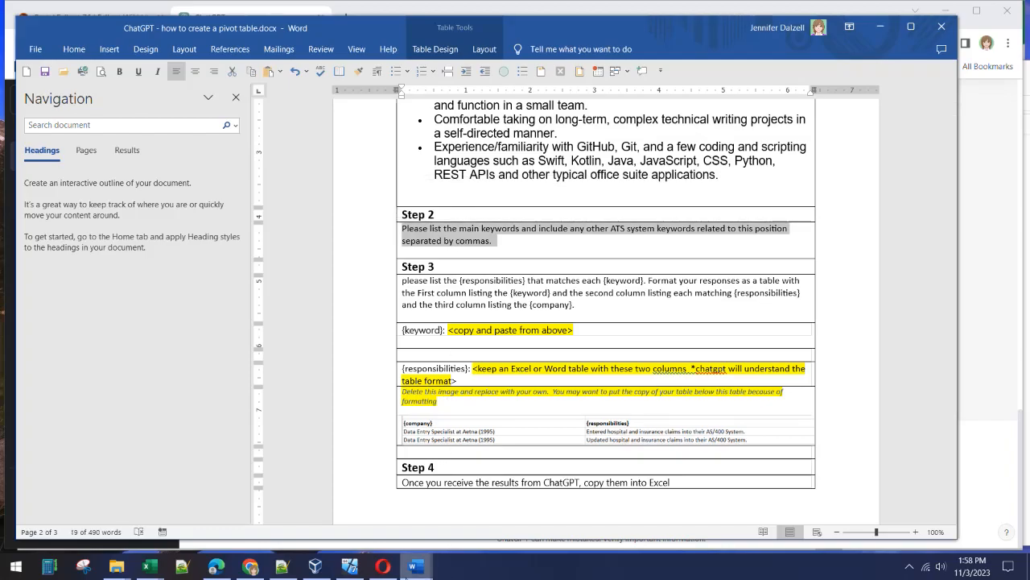
Step: Submit the copied Step 2 keyword prompt in the same ChatGPT conversation and review the keyword lists
{"action": "mouse_move", "coordinate": [253, 569]}
{"action": "left_click", "coordinate": [261, 533]}
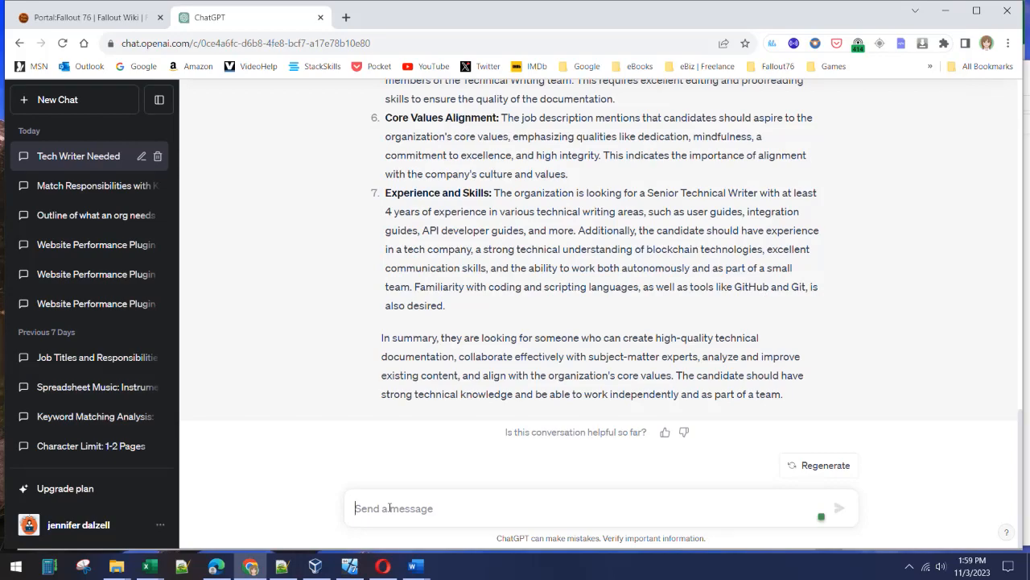
{"action": "key", "text": "ctrl+v"}
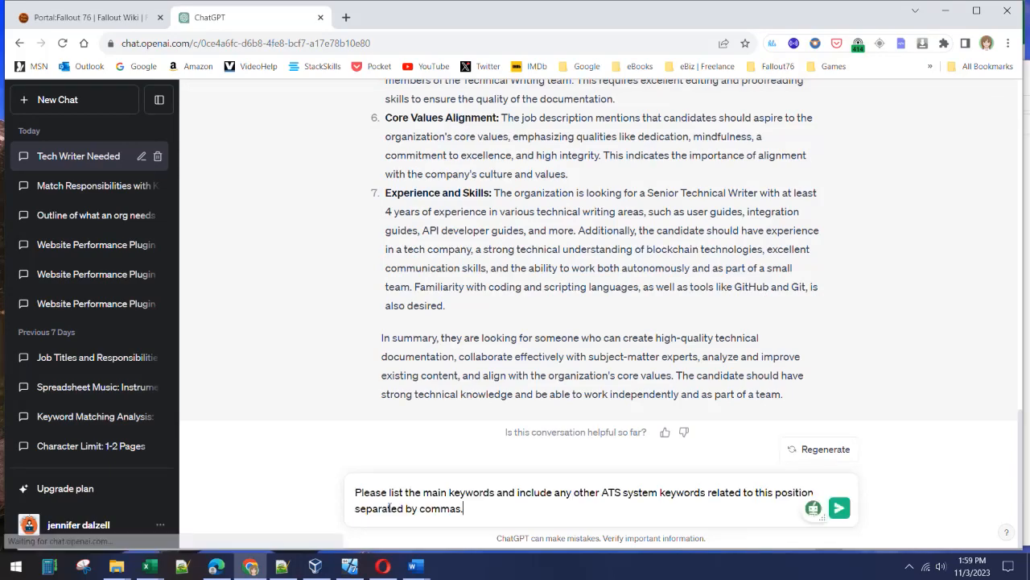
{"action": "left_click", "coordinate": [840, 508]}
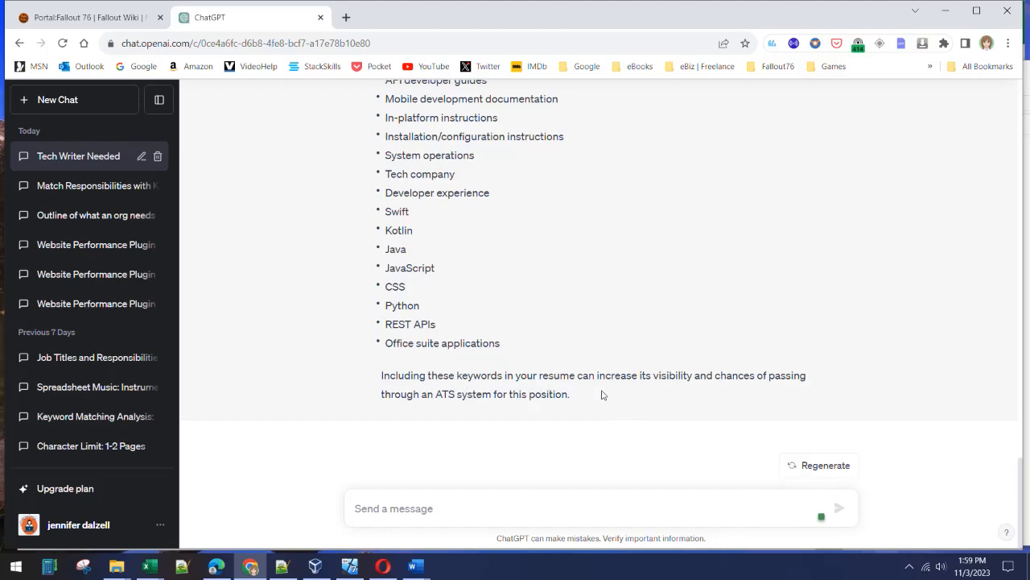
{"action": "scroll", "coordinate": [602, 394], "scroll_direction": "up", "scroll_amount": 8}
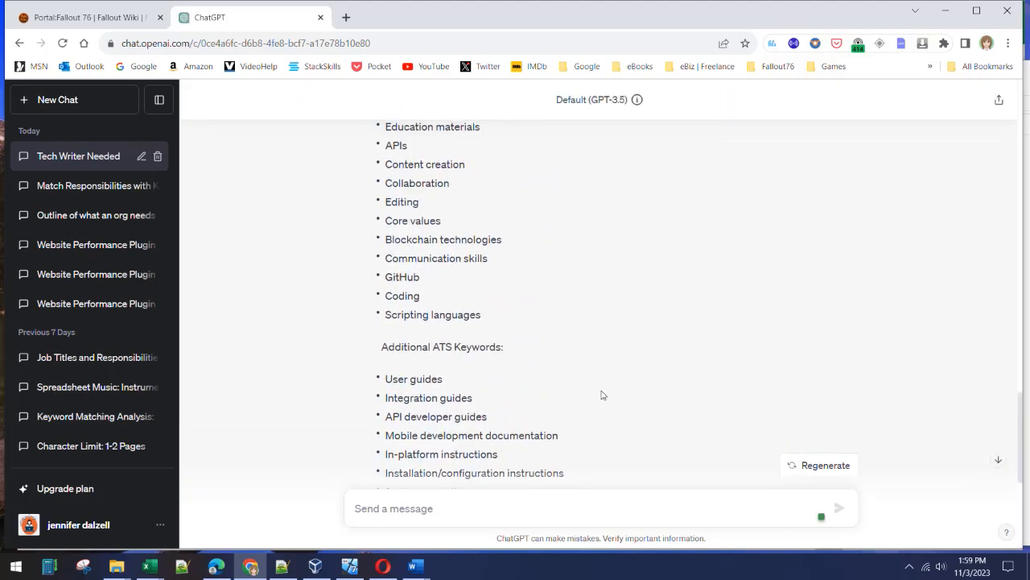
{"action": "scroll", "coordinate": [601, 395], "scroll_direction": "down", "scroll_amount": 2}
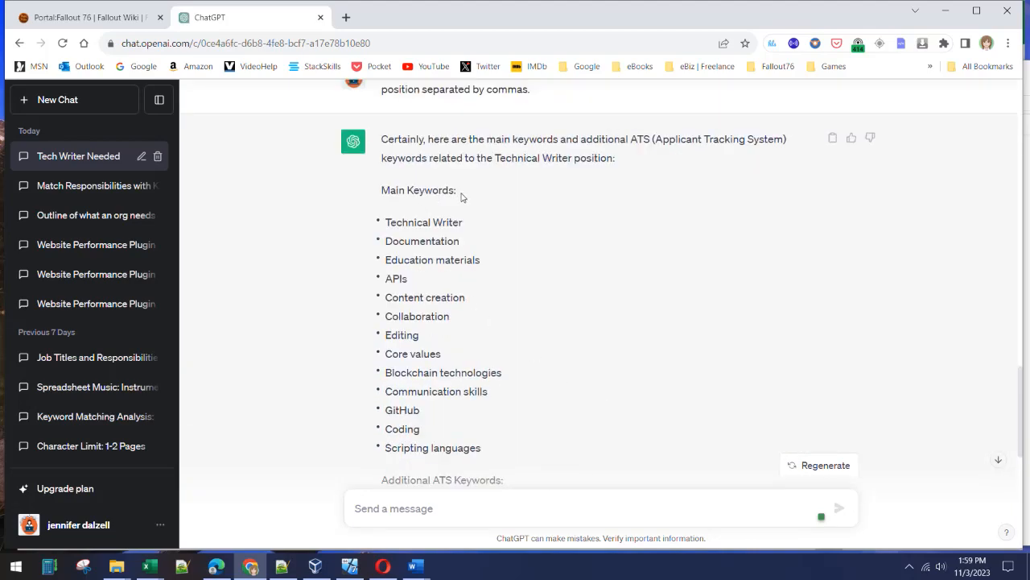
{"action": "key", "text": "alt+Tab"}
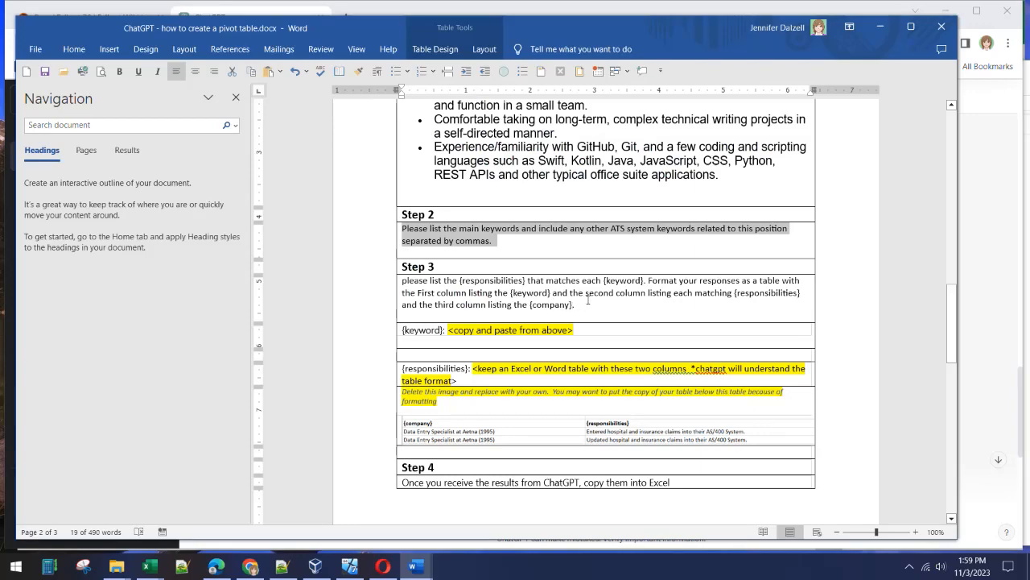
{"action": "left_click_drag", "start_coordinate": [403, 281], "coordinate": [582, 307]}
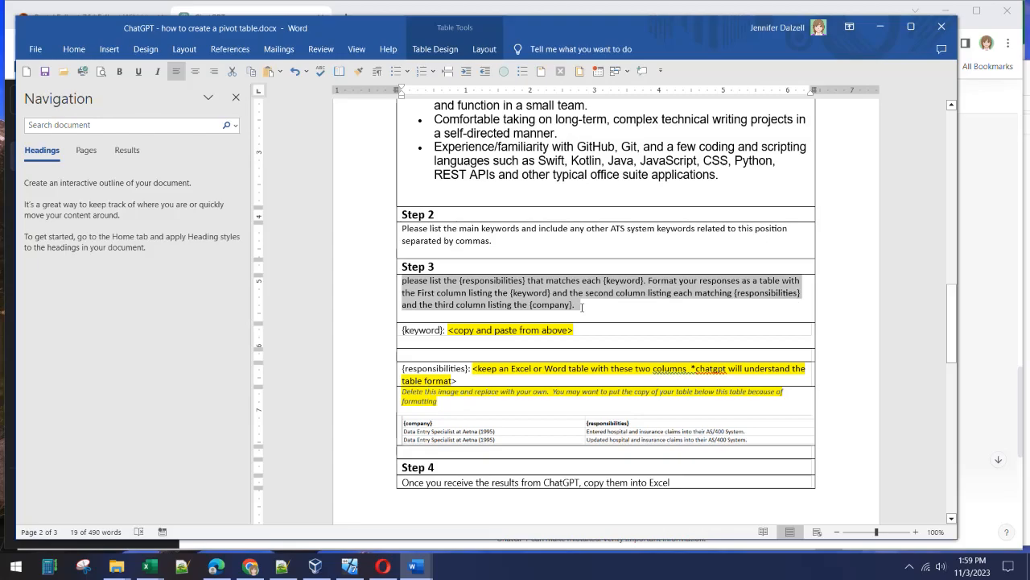
{"action": "scroll", "coordinate": [559, 229], "scroll_direction": "up", "scroll_amount": 2}
{"action": "scroll", "coordinate": [559, 234], "scroll_direction": "down", "scroll_amount": 3}
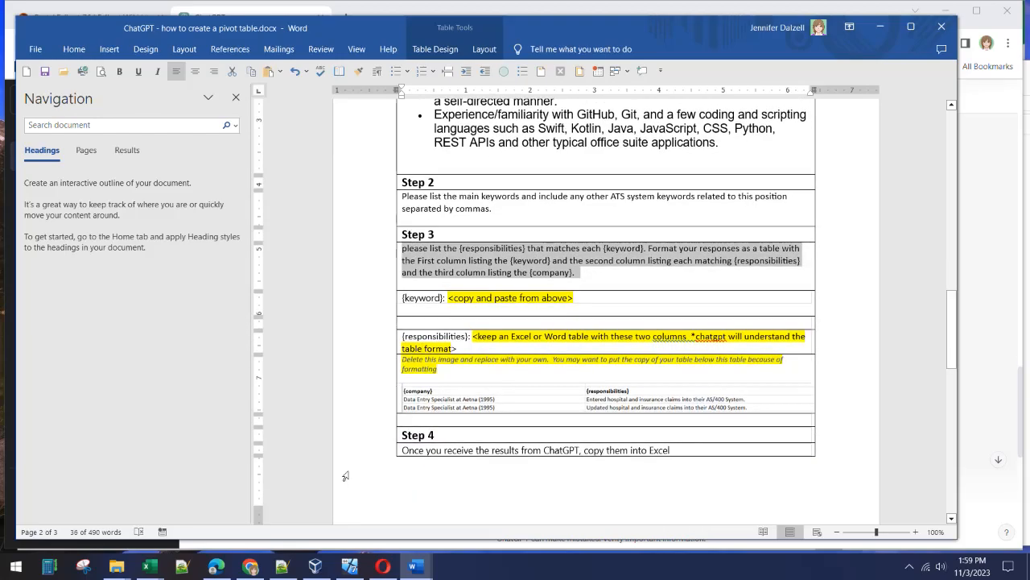
Step: Copy ChatGPT's Main Keywords, "Technical Writer" through "Scripting languages", and replace the Step 3 {keyword} placeholder in the Word guide with them
{"action": "left_click", "coordinate": [250, 566]}
{"action": "left_click_drag", "start_coordinate": [385, 224], "coordinate": [518, 441]}
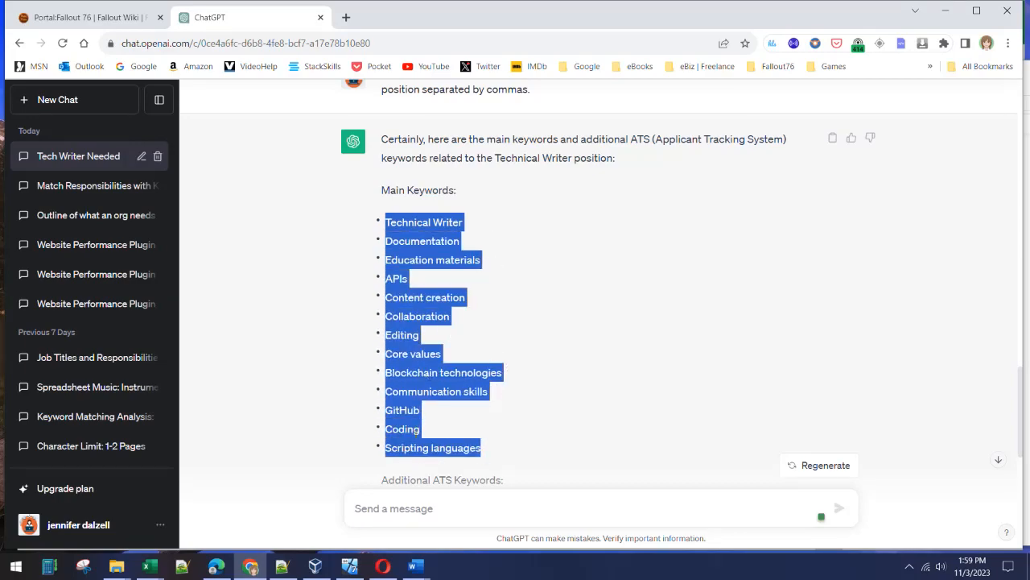
{"action": "mouse_move", "coordinate": [413, 566]}
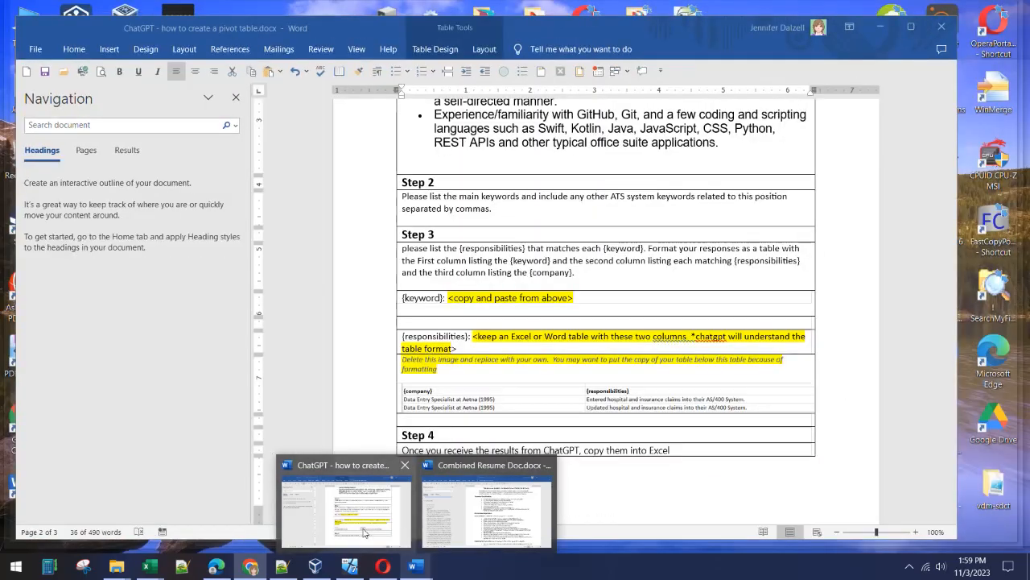
{"action": "left_click", "coordinate": [364, 531]}
{"action": "left_click_drag", "start_coordinate": [447, 298], "coordinate": [576, 298]}
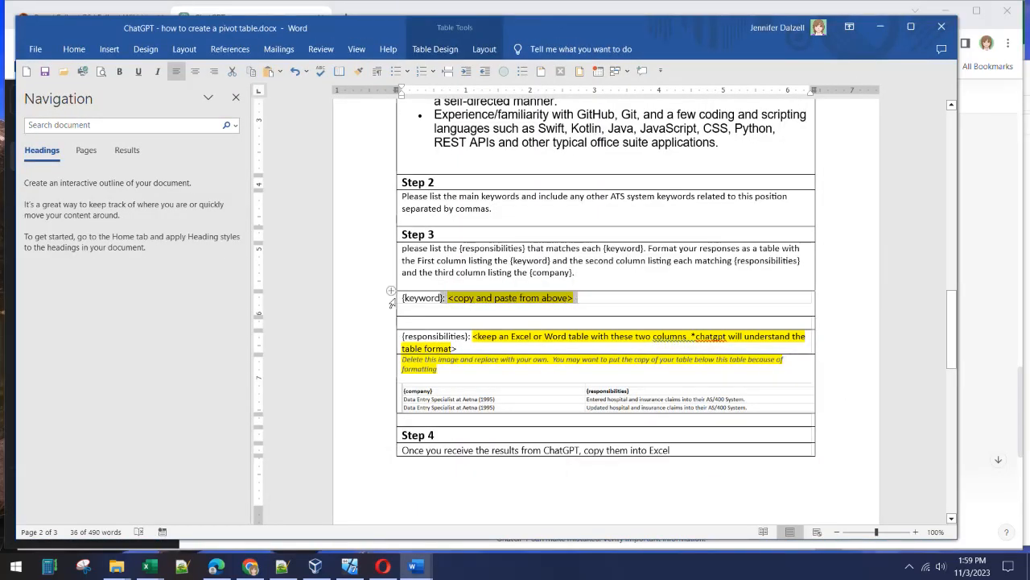
{"action": "left_click", "coordinate": [450, 298]}
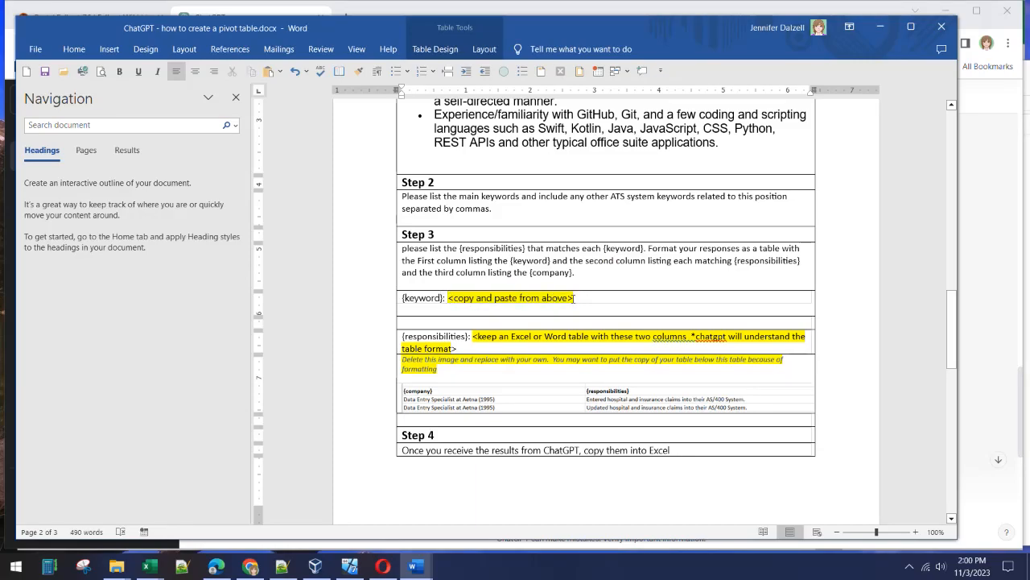
{"action": "left_click", "coordinate": [574, 297], "text": "shift"}
{"action": "key", "text": "ctrl+v"}
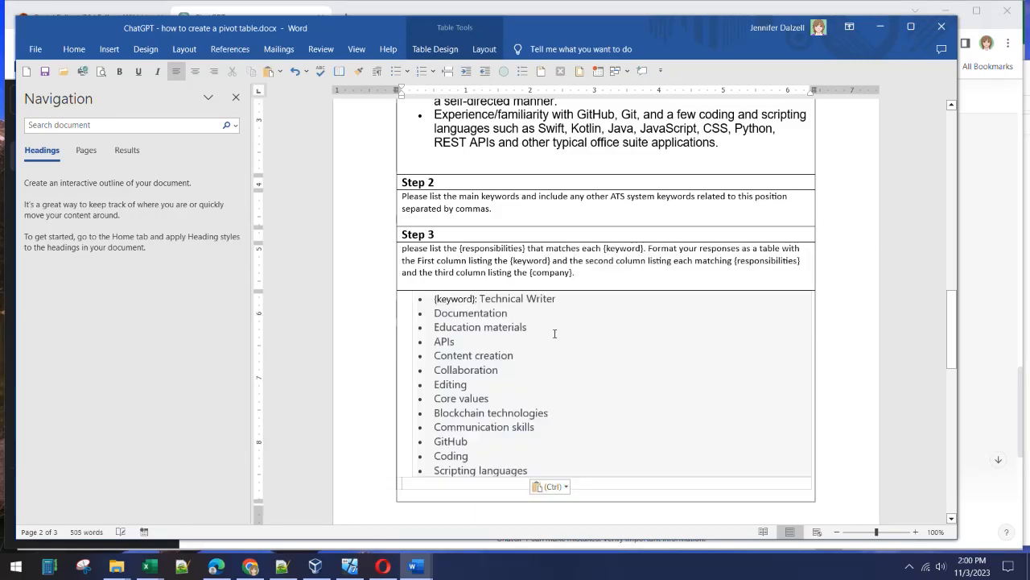
Step: Delete the sample table image, the highlighted note above it, and the highlighted placeholder text after {responsibilities} in Step 3
{"action": "scroll", "coordinate": [555, 333], "scroll_direction": "down", "scroll_amount": 8}
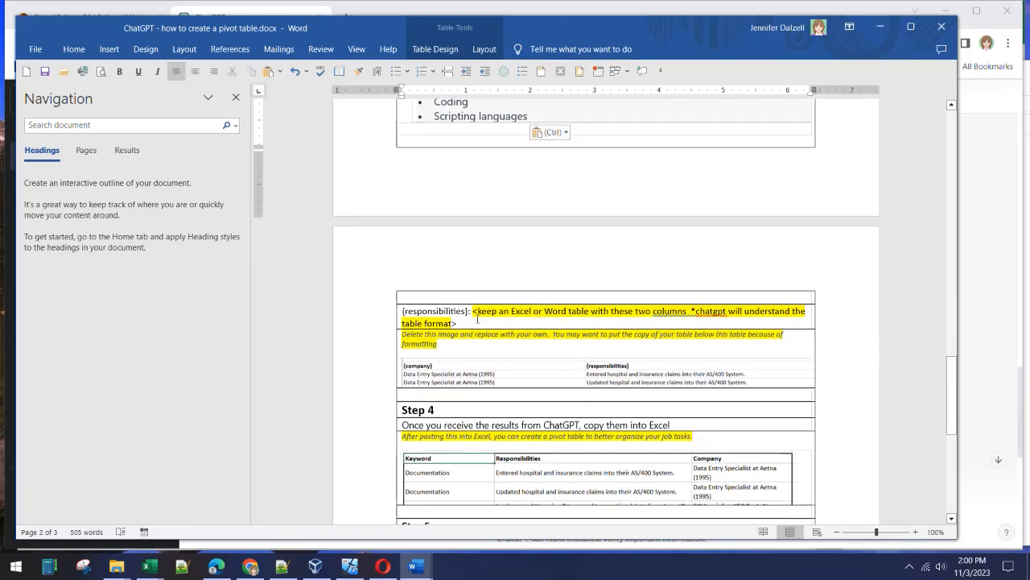
{"action": "left_click", "coordinate": [432, 375]}
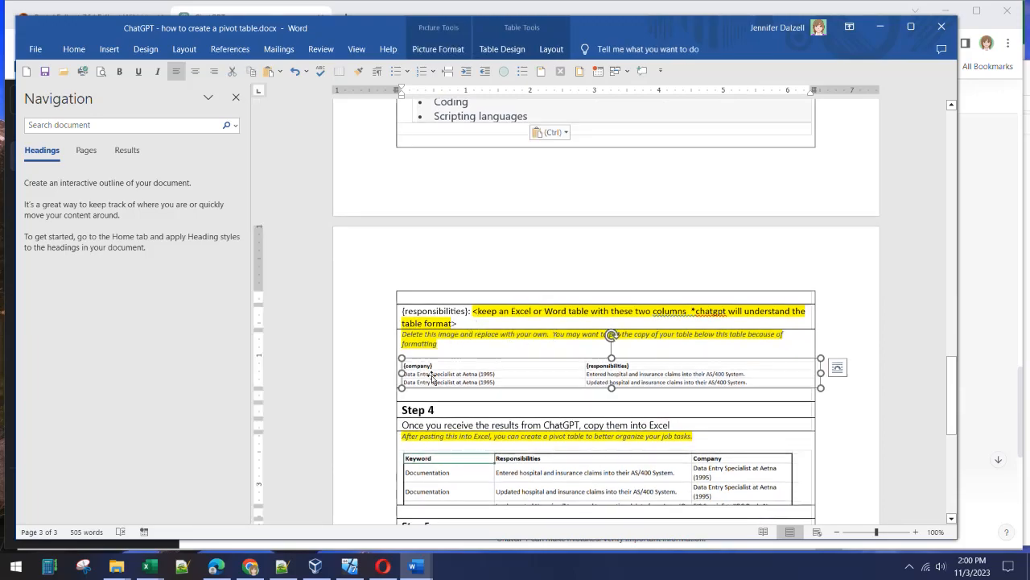
{"action": "key", "text": "Delete"}
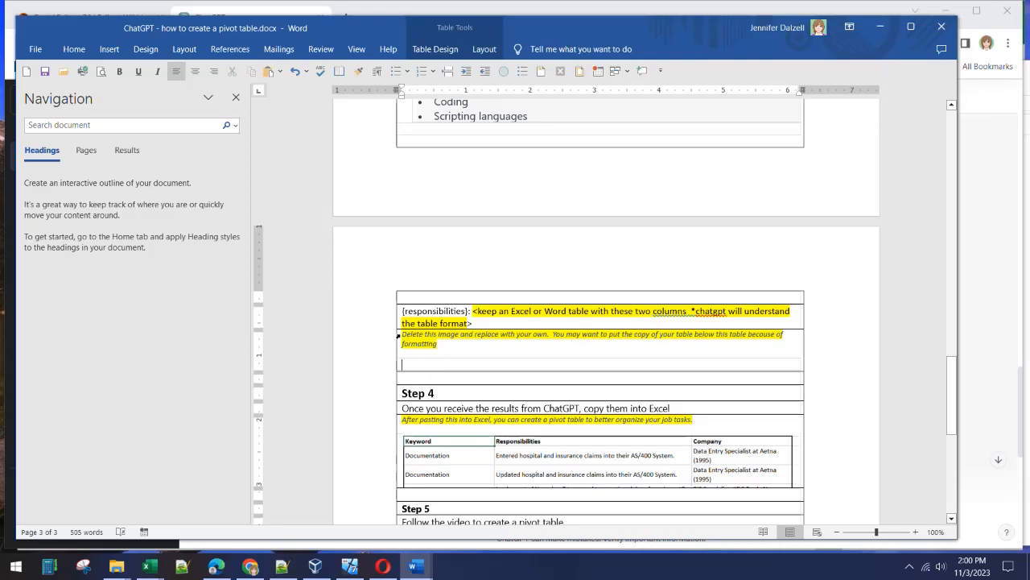
{"action": "left_click_drag", "start_coordinate": [400, 334], "coordinate": [427, 354]}
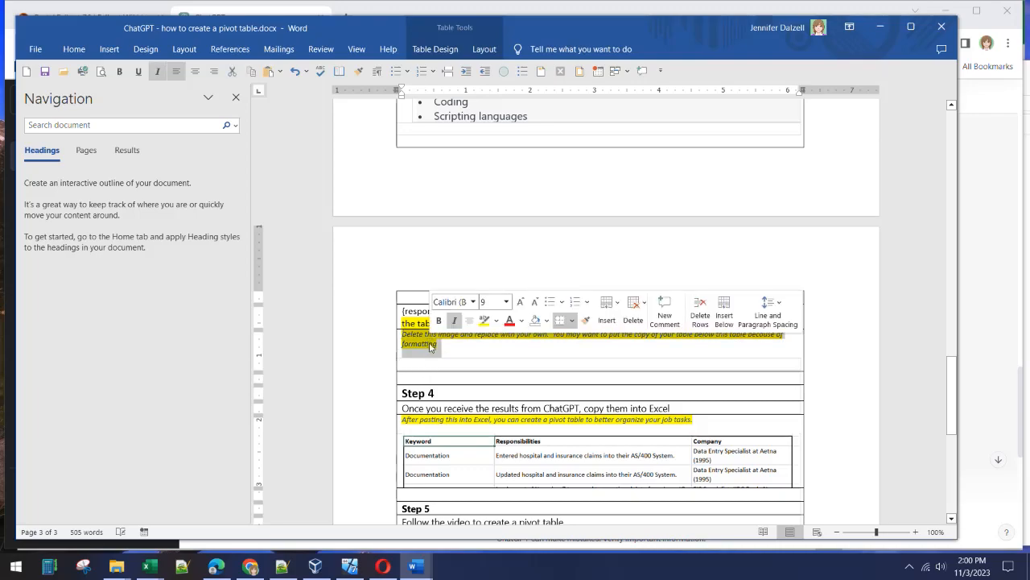
{"action": "key", "text": "Delete"}
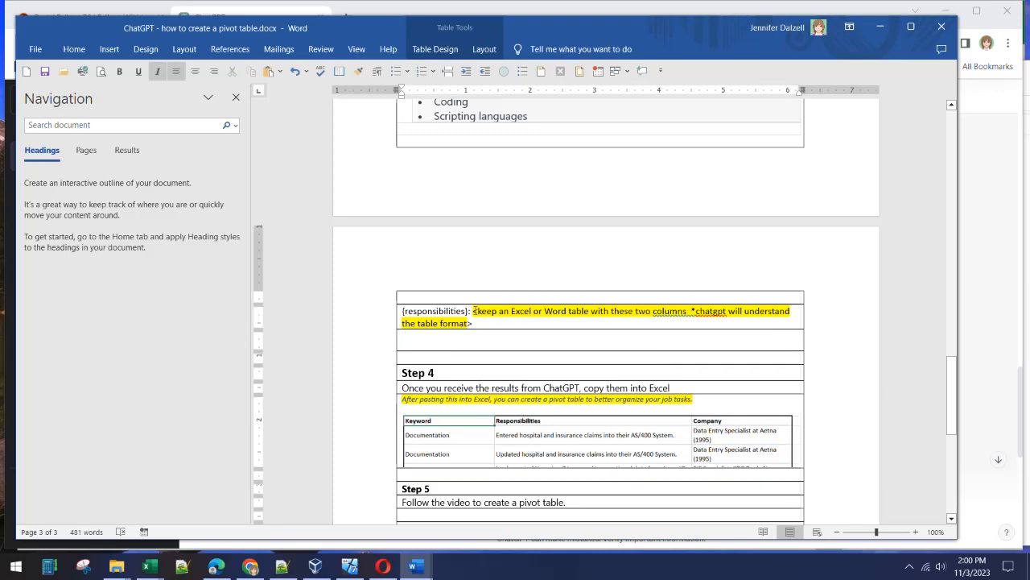
{"action": "mouse_move", "coordinate": [473, 311]}
{"action": "left_mouse_down"}
{"action": "mouse_move", "coordinate": [496, 312]}
{"action": "mouse_move", "coordinate": [487, 322]}
{"action": "left_mouse_up"}
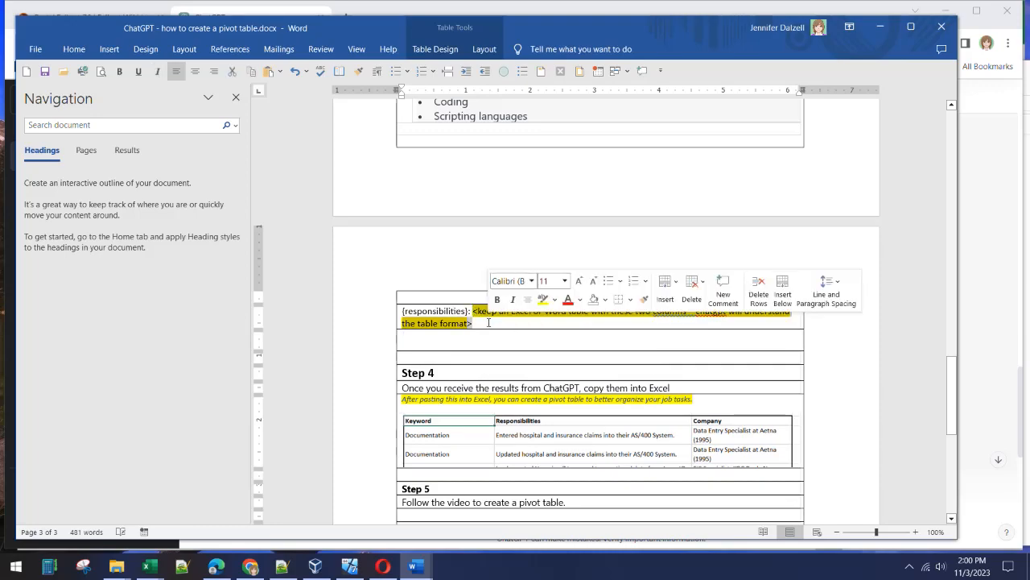
{"action": "key", "text": "Delete"}
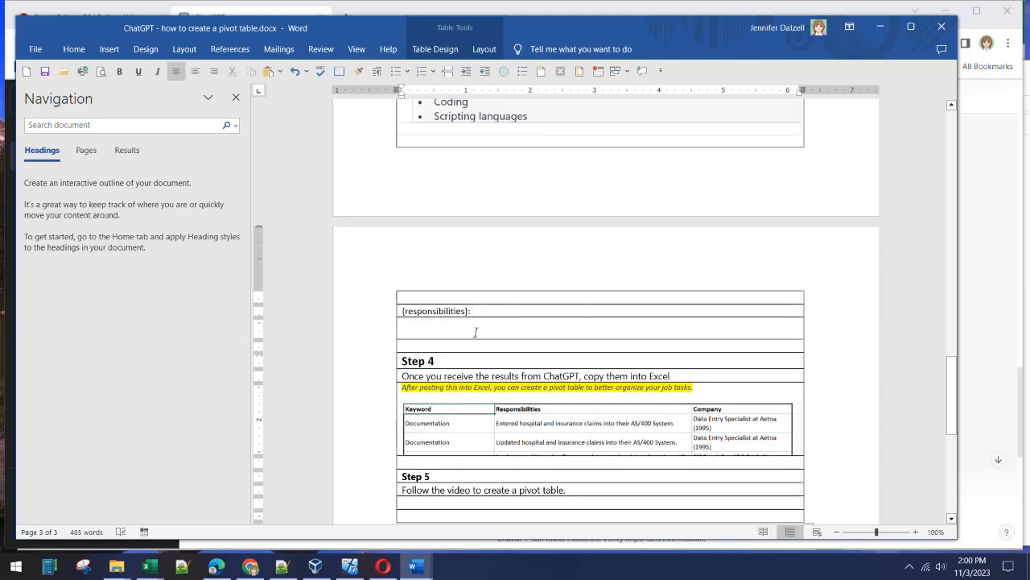
Step: Switch to the Book1 workbook and copy the whole {company} and {responsibilities} list in C2:D63 of Sheet2
{"action": "mouse_move", "coordinate": [149, 566]}
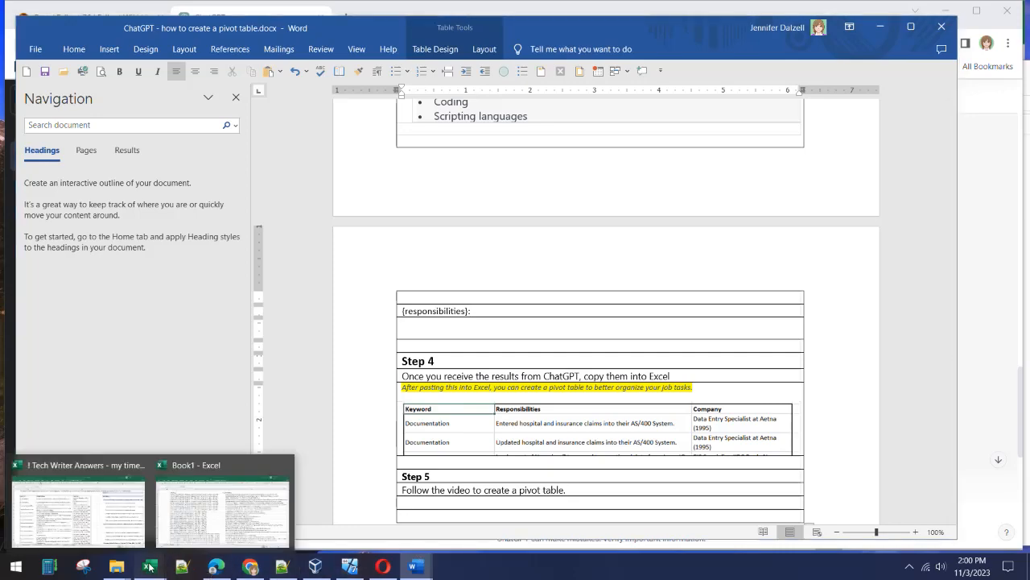
{"action": "left_click", "coordinate": [191, 532]}
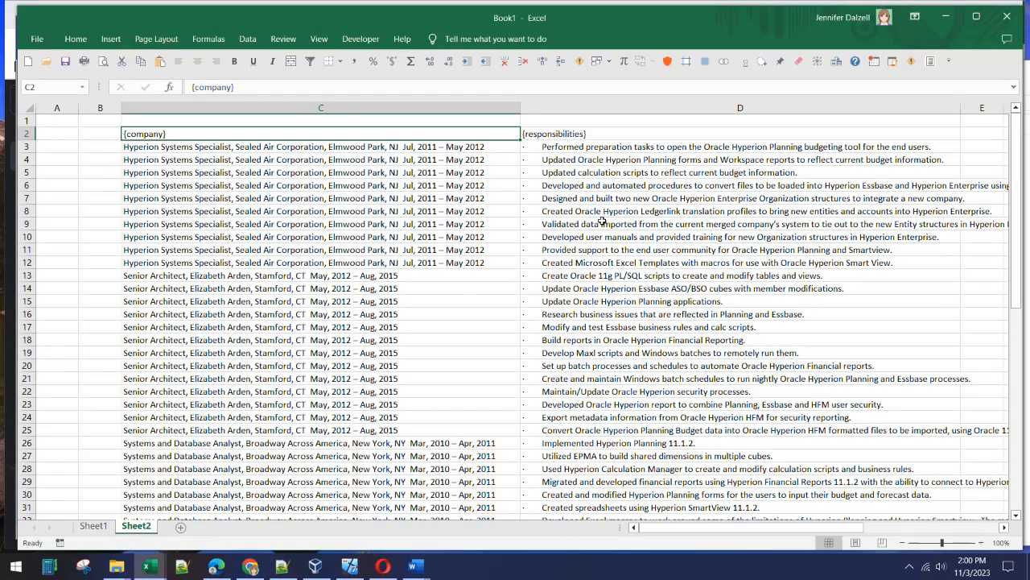
{"action": "scroll", "coordinate": [601, 220], "scroll_direction": "down", "scroll_amount": 2}
{"action": "scroll", "coordinate": [601, 221], "scroll_direction": "up", "scroll_amount": 2}
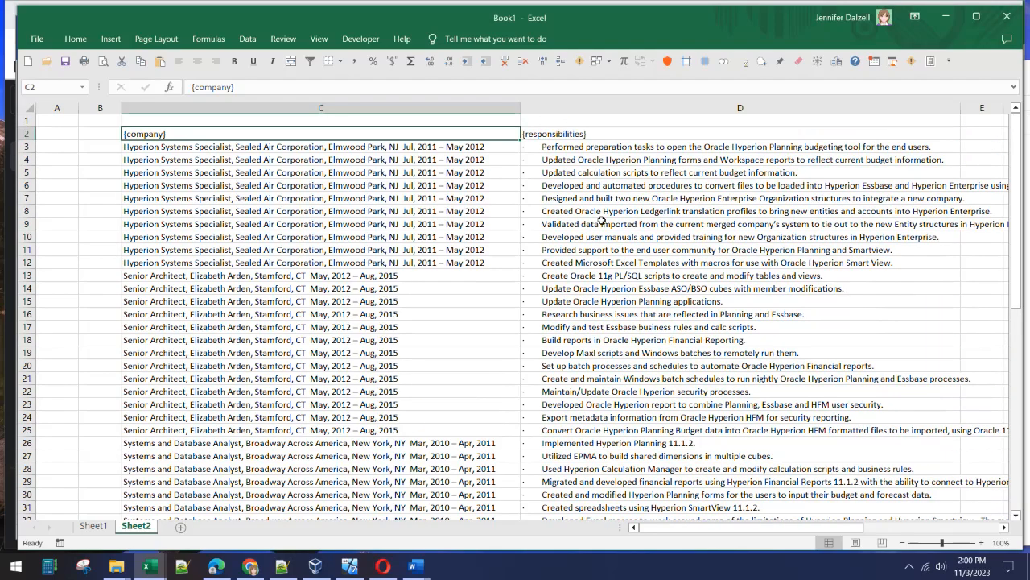
{"action": "scroll", "coordinate": [590, 222], "scroll_direction": "down", "scroll_amount": 2}
{"action": "scroll", "coordinate": [590, 221], "scroll_direction": "down", "scroll_amount": 11}
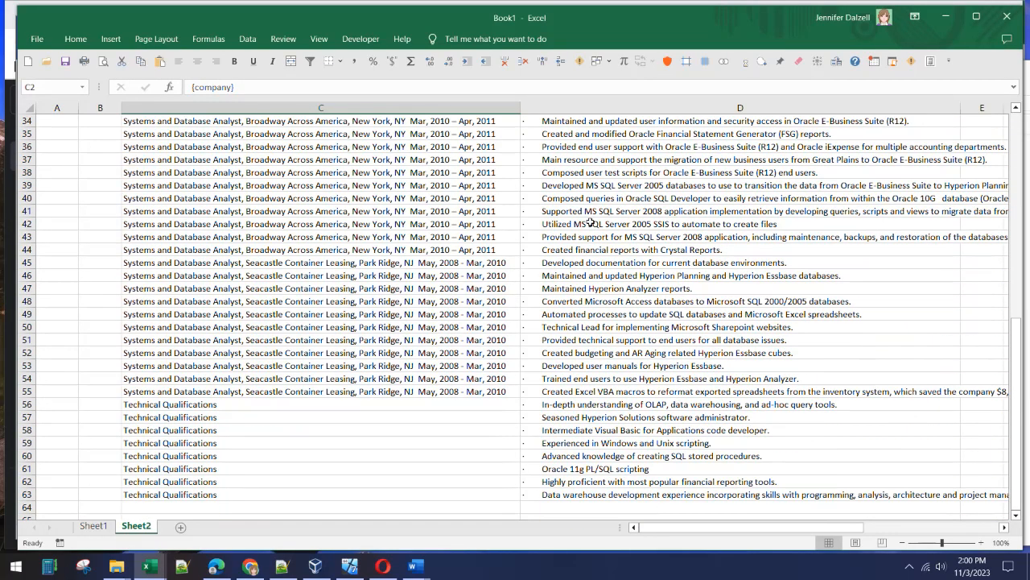
{"action": "left_click", "coordinate": [630, 417], "text": "shift"}
{"action": "key", "text": "ctrl+c"}
Step: Return to the Word prompt guide and paste the copied company and responsibilities list under {responsibilities} in Step 3
{"action": "mouse_move", "coordinate": [410, 568]}
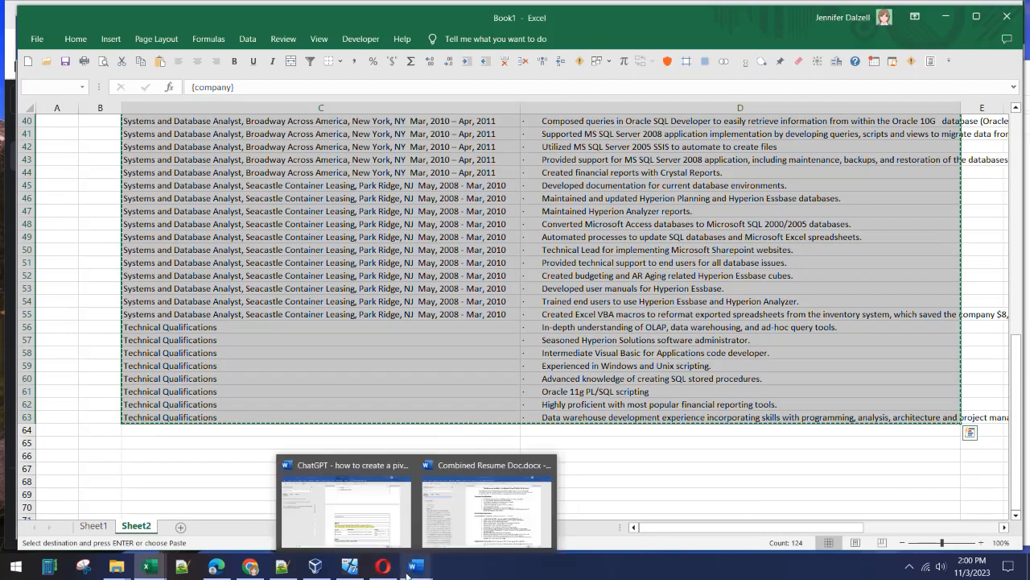
{"action": "left_click", "coordinate": [391, 492]}
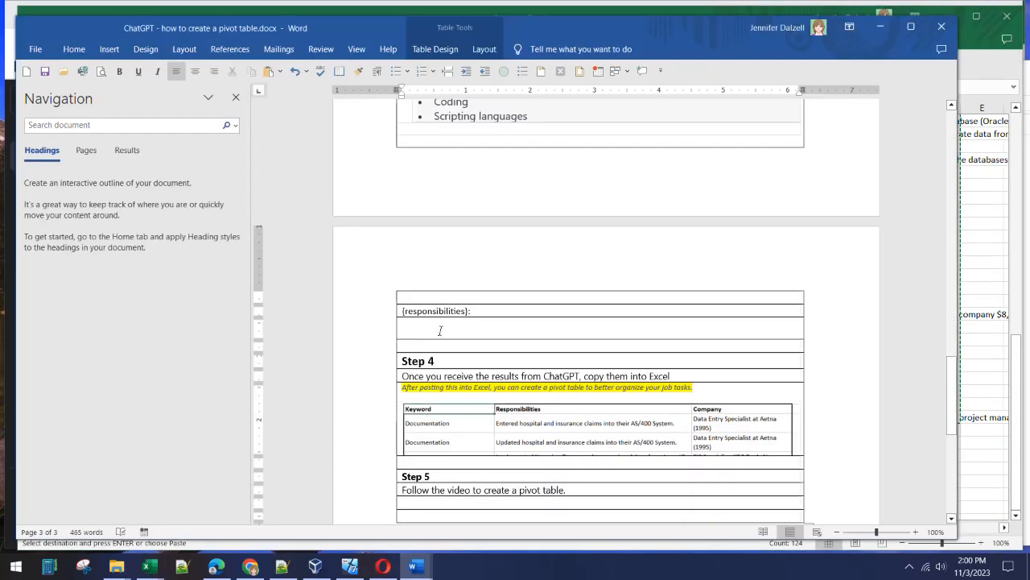
{"action": "key", "text": "ctrl+v"}
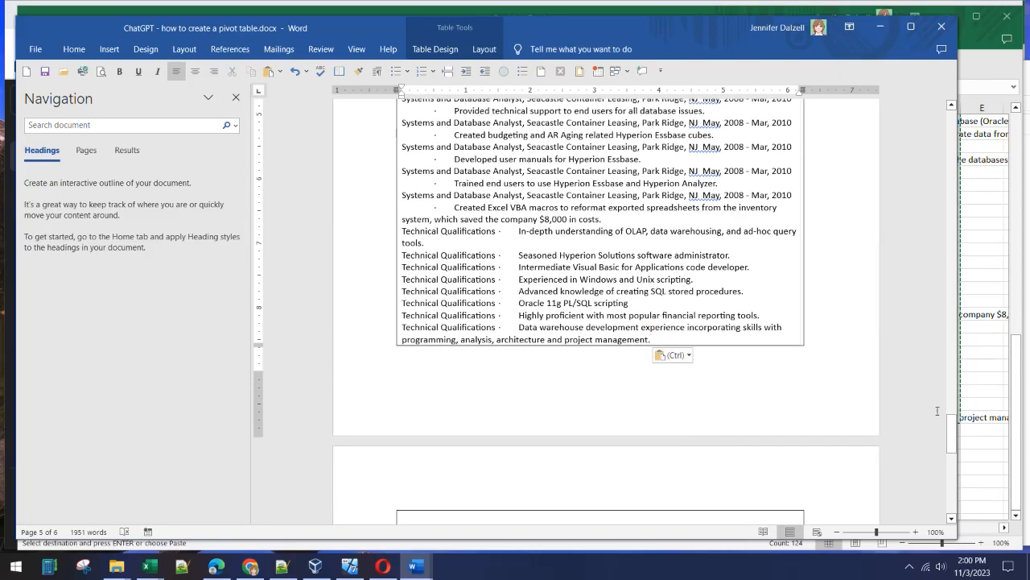
Step: Copy the full Step 3 prompt with its keywords and responsibilities from the Word guide and submit it in the same ChatGPT conversation
{"action": "left_click_drag", "start_coordinate": [954, 433], "coordinate": [948, 226]}
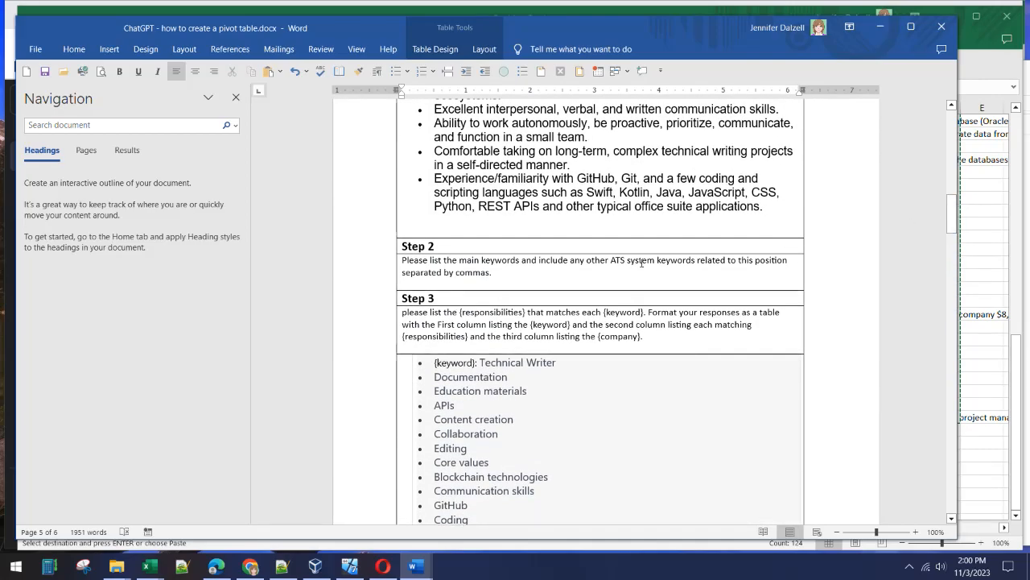
{"action": "left_click", "coordinate": [403, 314], "text": "shift"}
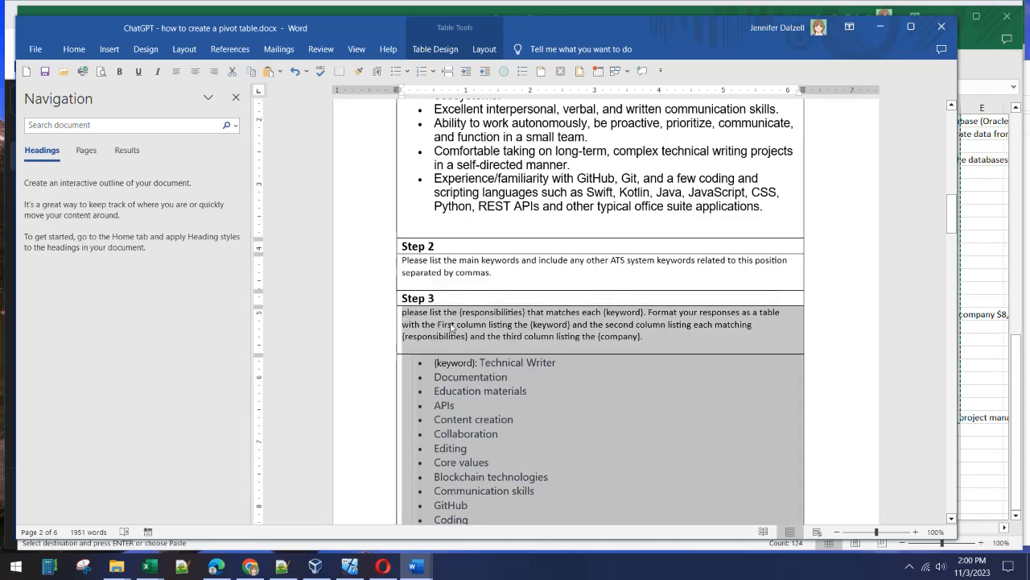
{"action": "mouse_move", "coordinate": [245, 573]}
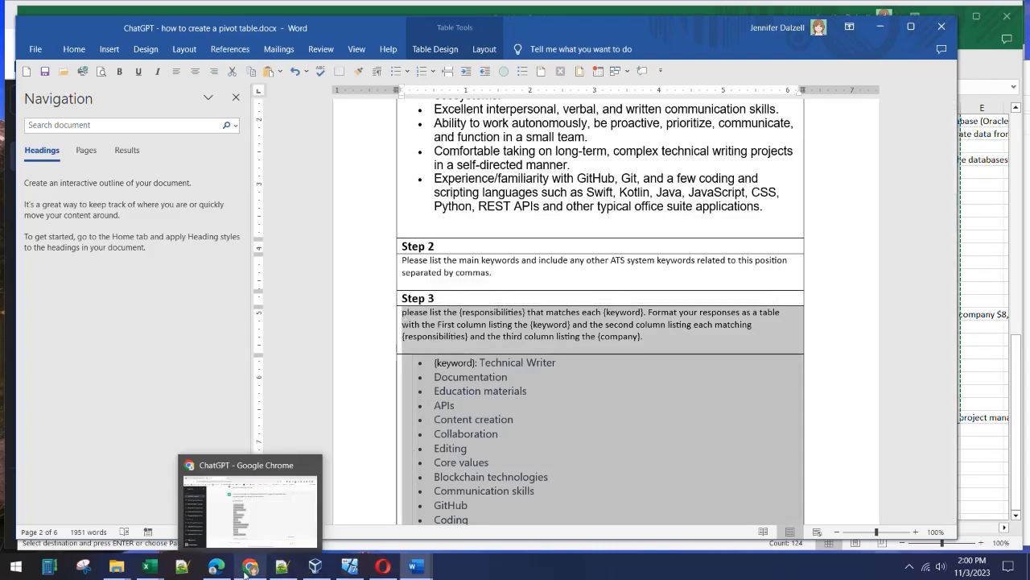
{"action": "left_click", "coordinate": [246, 573]}
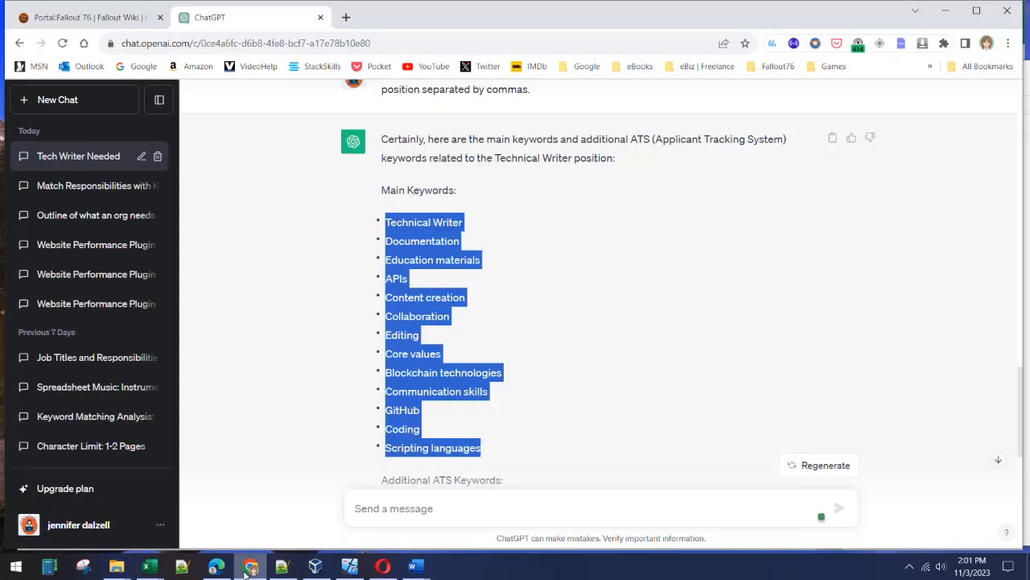
{"action": "left_click", "coordinate": [385, 513]}
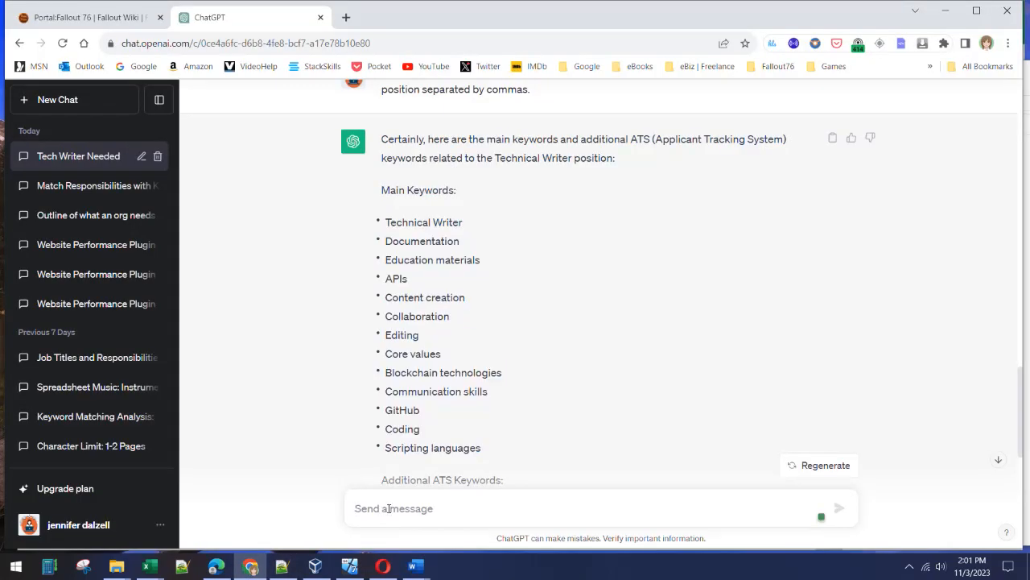
{"action": "mouse_move", "coordinate": [414, 566]}
{"action": "left_click", "coordinate": [346, 537]}
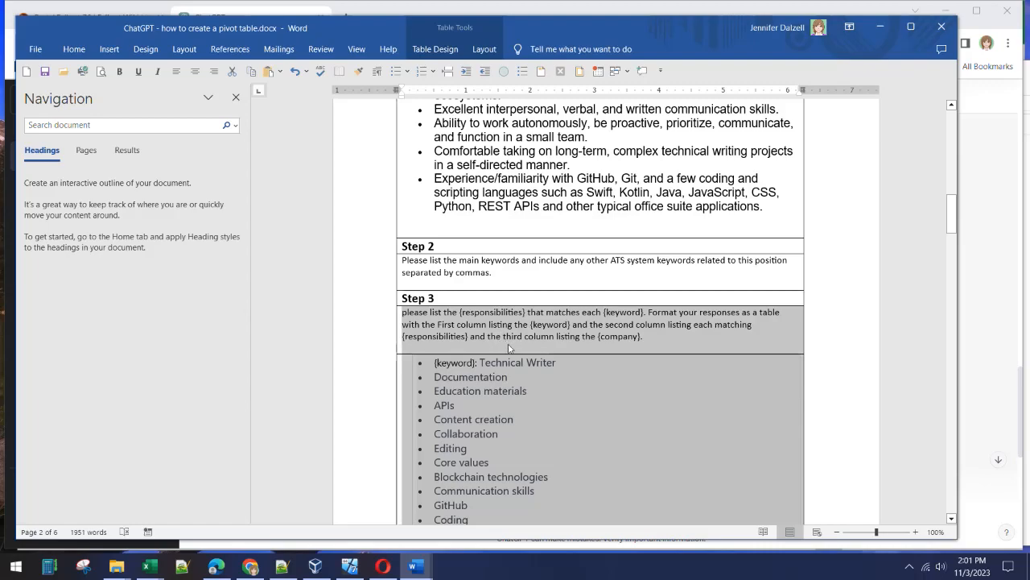
{"action": "left_click", "coordinate": [250, 566]}
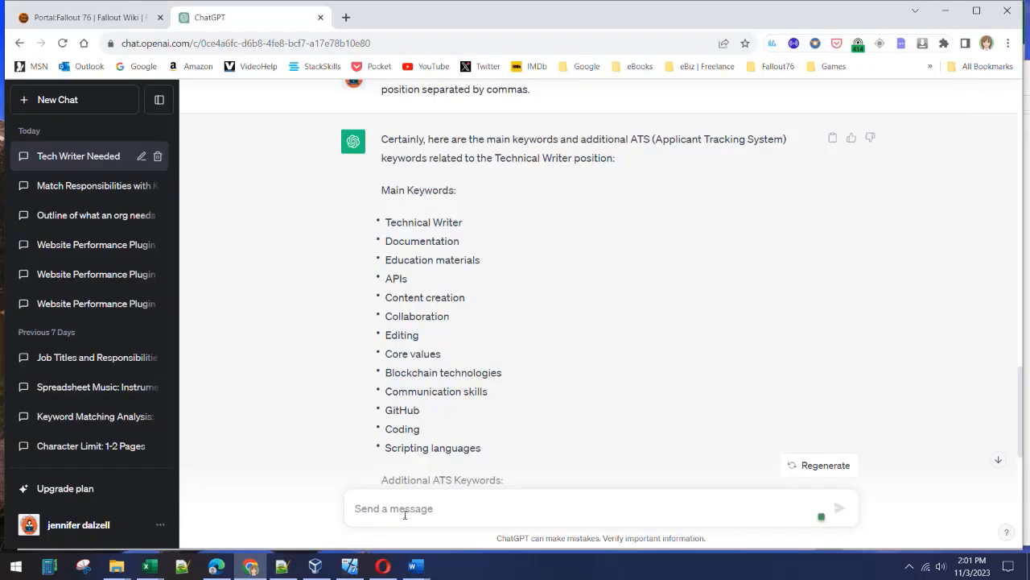
{"action": "right_click", "coordinate": [405, 509]}
{"action": "left_click", "coordinate": [402, 387]}
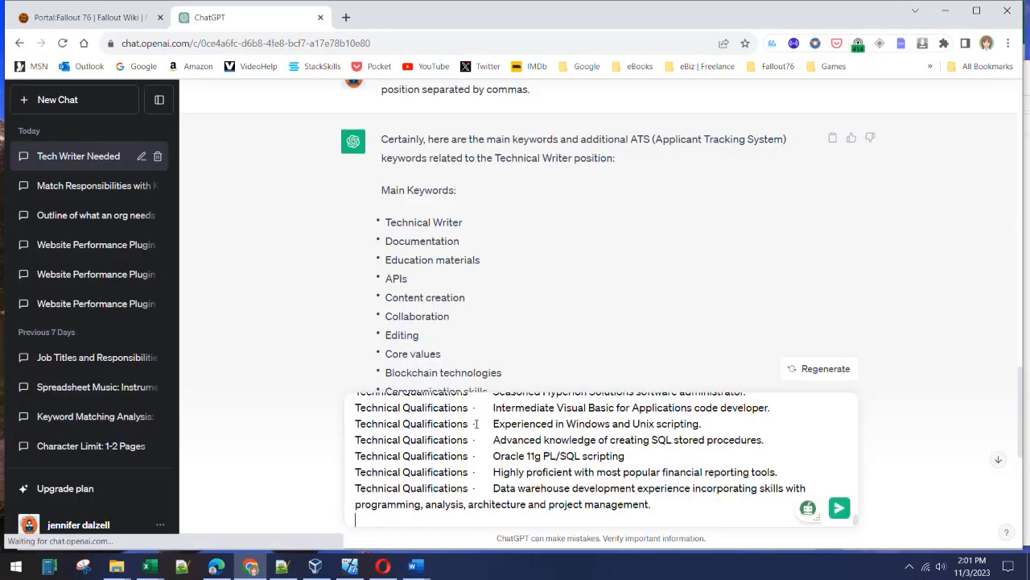
{"action": "left_click", "coordinate": [837, 509]}
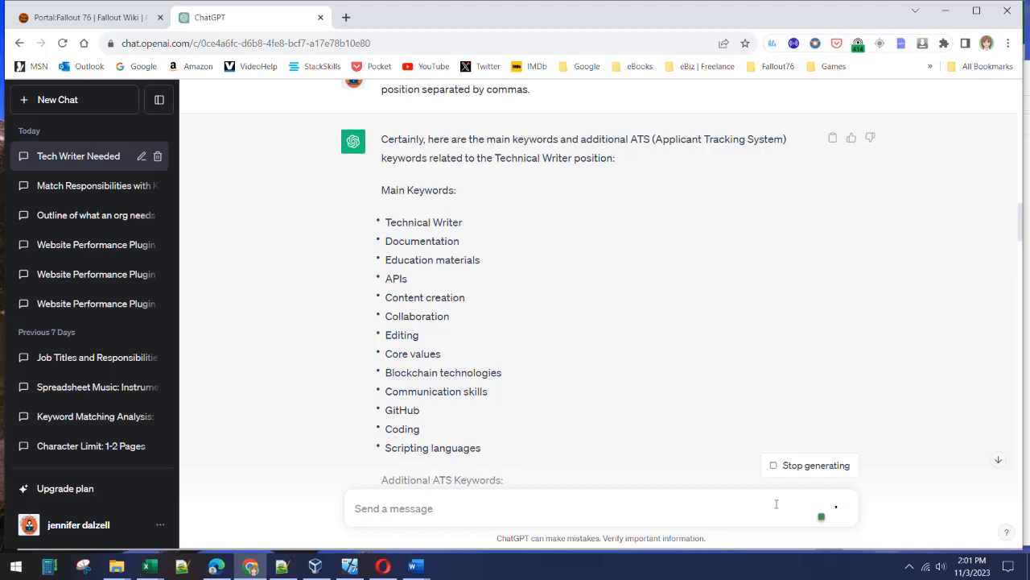
Step: Select and copy ChatGPT's entire Keyword, Responsibilities and Company table, including the closing note below it
{"action": "left_click", "coordinate": [996, 464]}
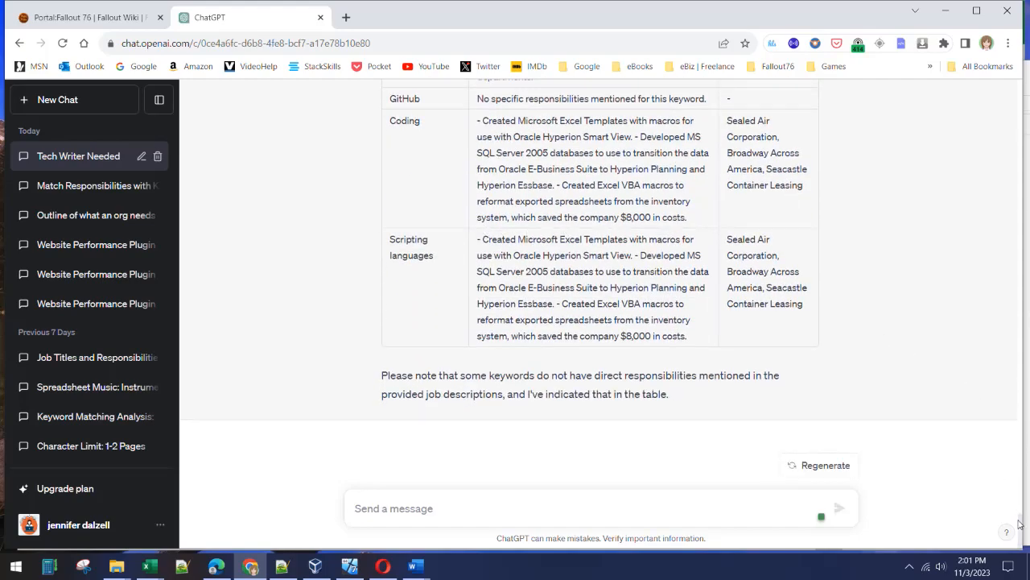
{"action": "left_click_drag", "start_coordinate": [1020, 525], "coordinate": [1016, 456]}
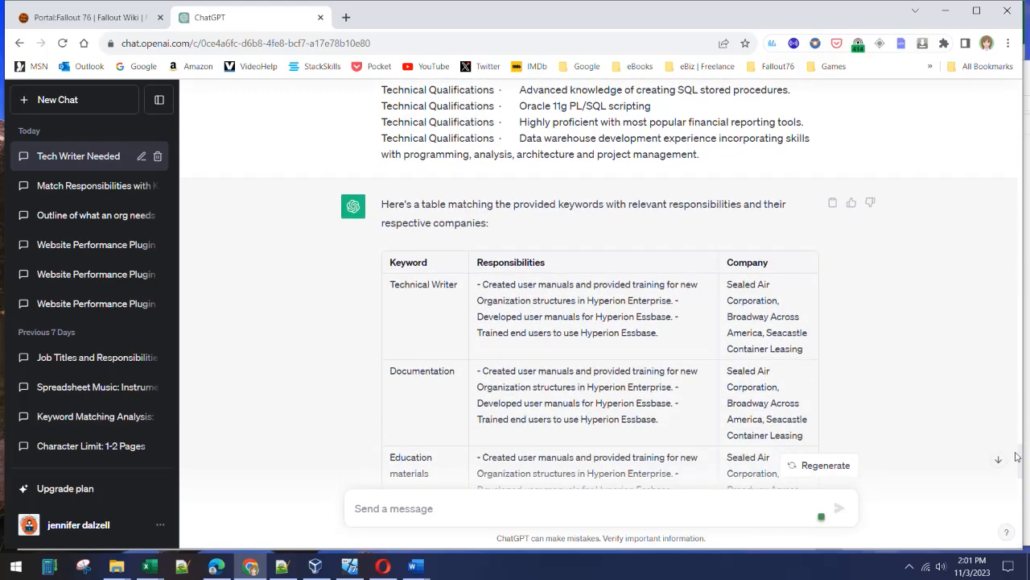
{"action": "left_click_drag", "start_coordinate": [390, 261], "coordinate": [995, 462]}
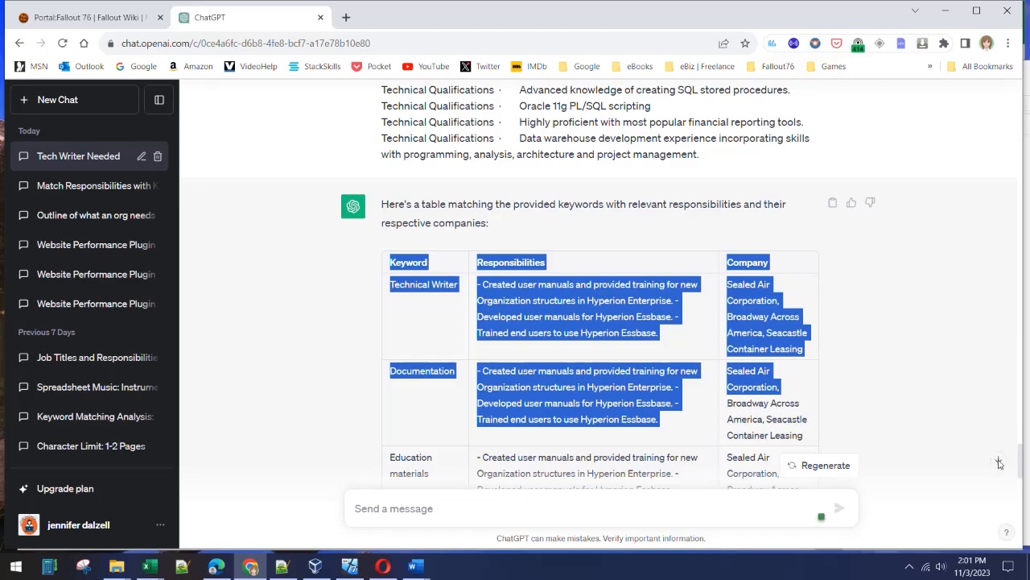
{"action": "left_click", "coordinate": [999, 464]}
{"action": "left_click", "coordinate": [793, 322], "text": "shift"}
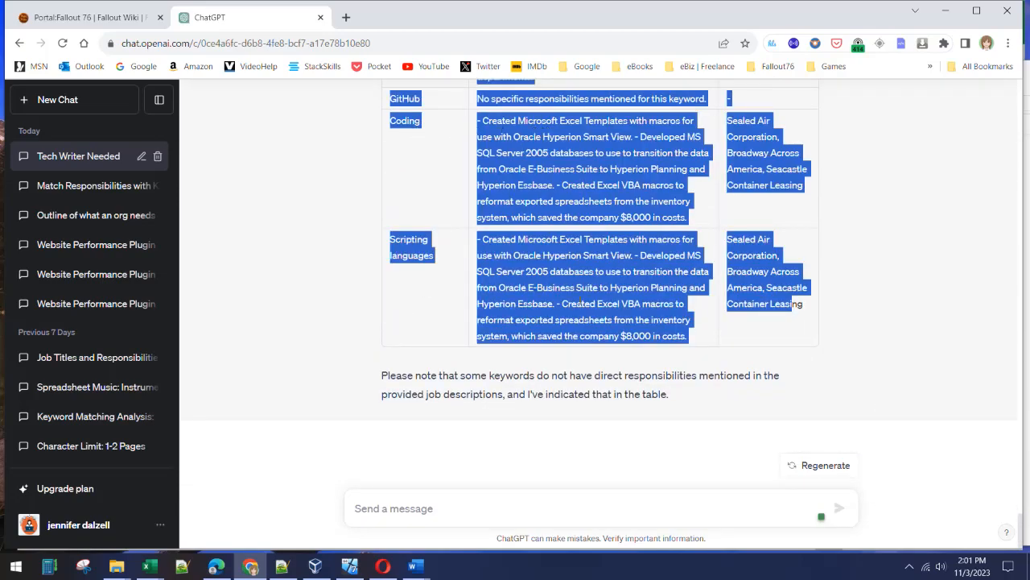
{"action": "left_click", "coordinate": [678, 403], "text": "shift"}
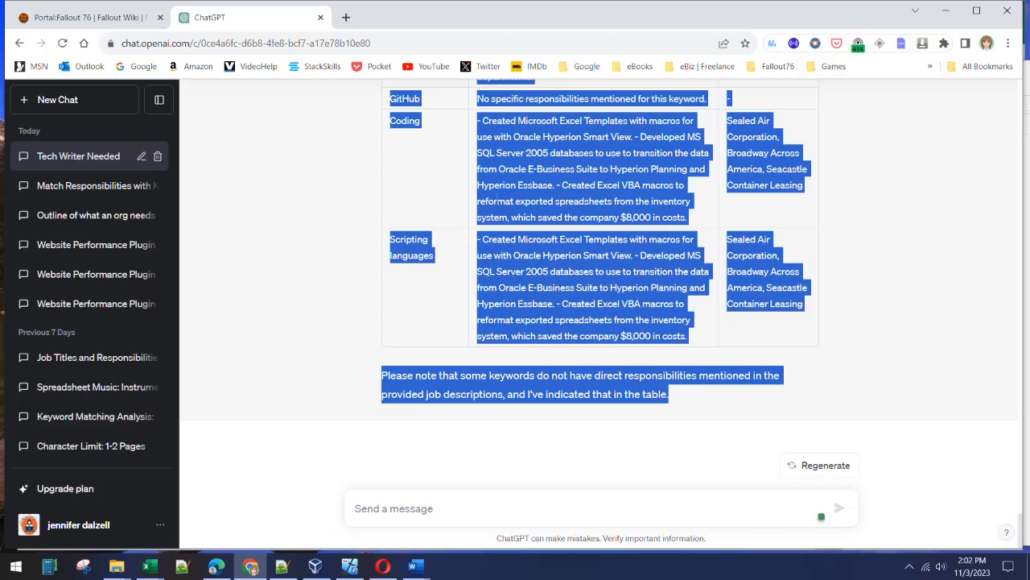
Step: Add a new sheet to the Book1 workbook and paste the ChatGPT table at D3 with the destination formatting
{"action": "mouse_move", "coordinate": [153, 568]}
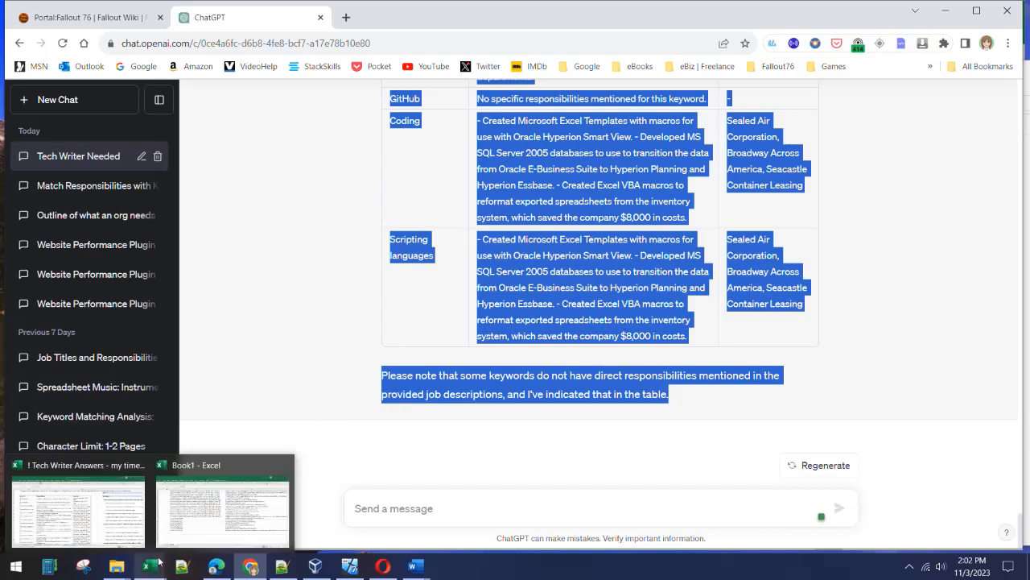
{"action": "left_click", "coordinate": [185, 495]}
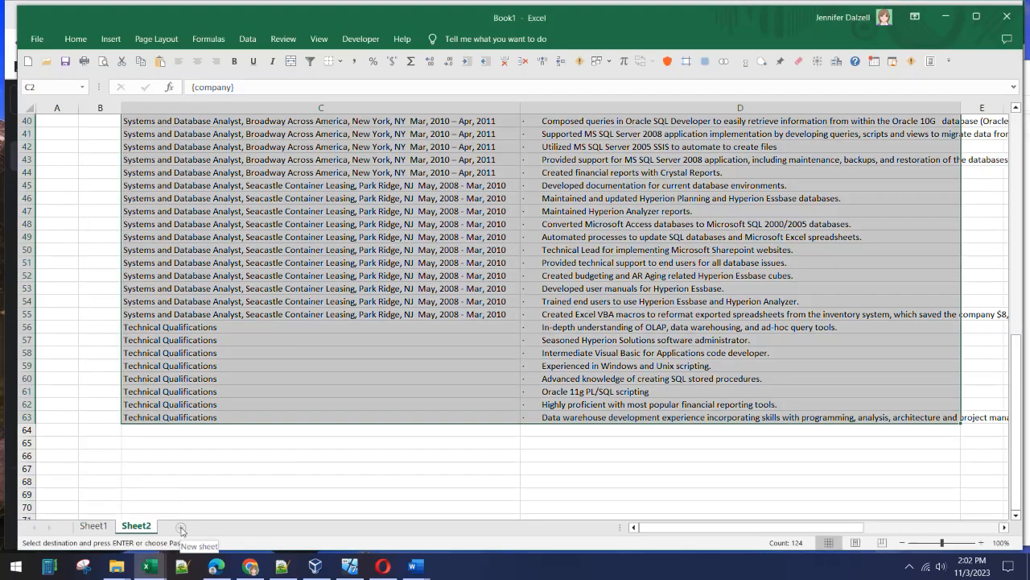
{"action": "left_click", "coordinate": [182, 528]}
{"action": "left_click", "coordinate": [181, 147]}
{"action": "right_click", "coordinate": [181, 152]}
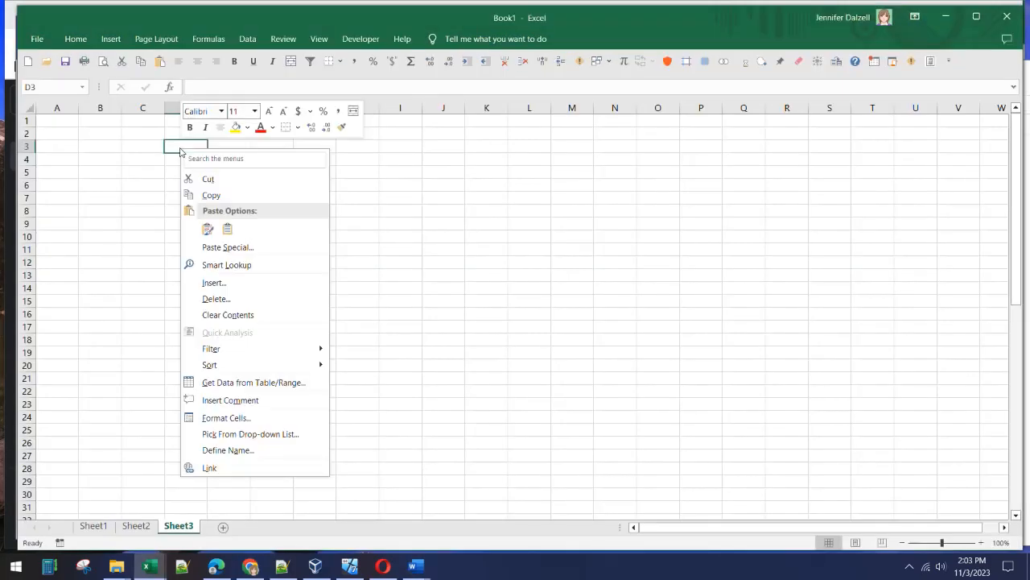
{"action": "left_click", "coordinate": [226, 231]}
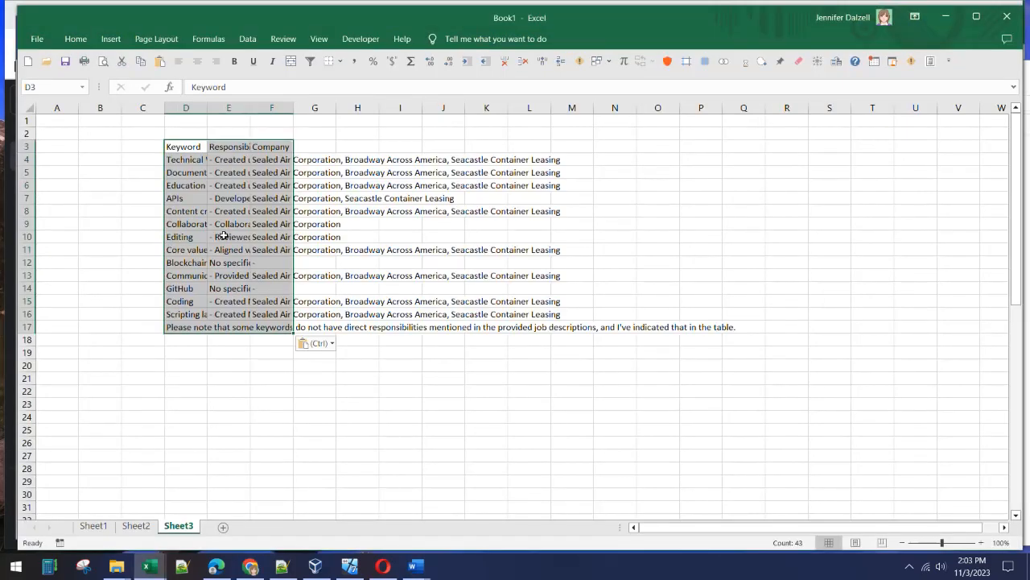
Step: Widen the Keyword, Responsibilities and Company columns and turn on text wrapping for the Company column
{"action": "left_click_drag", "start_coordinate": [207, 108], "coordinate": [628, 107]}
{"action": "right_click", "coordinate": [561, 101]}
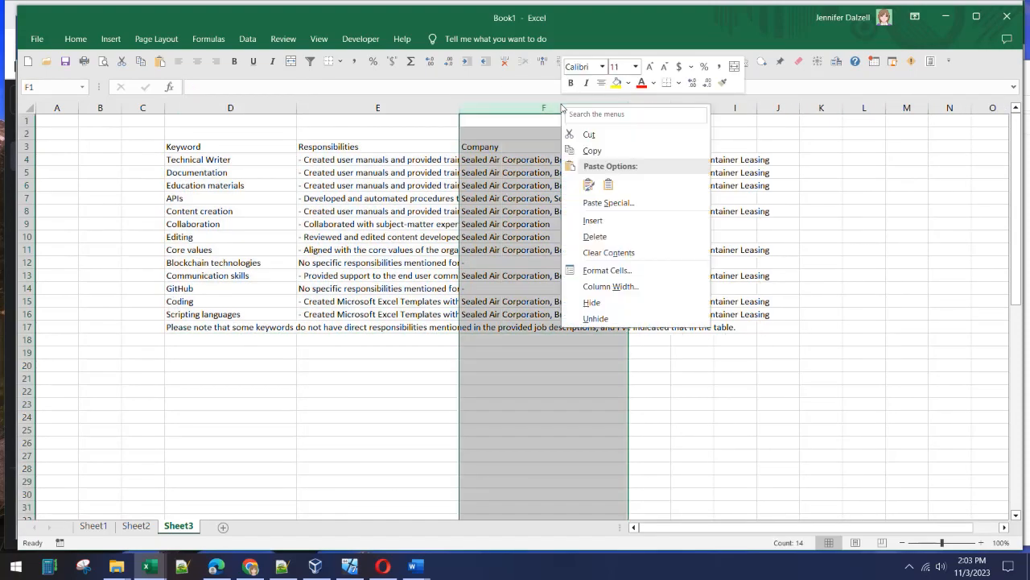
{"action": "left_click", "coordinate": [618, 278]}
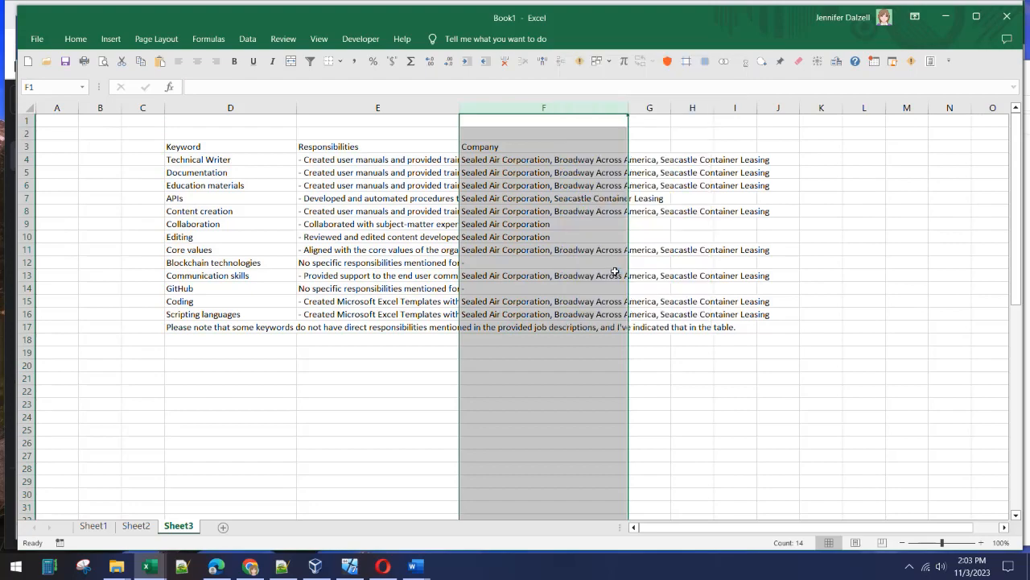
{"action": "left_click", "coordinate": [500, 133]}
{"action": "left_click", "coordinate": [492, 249]}
{"action": "left_click", "coordinate": [676, 420]}
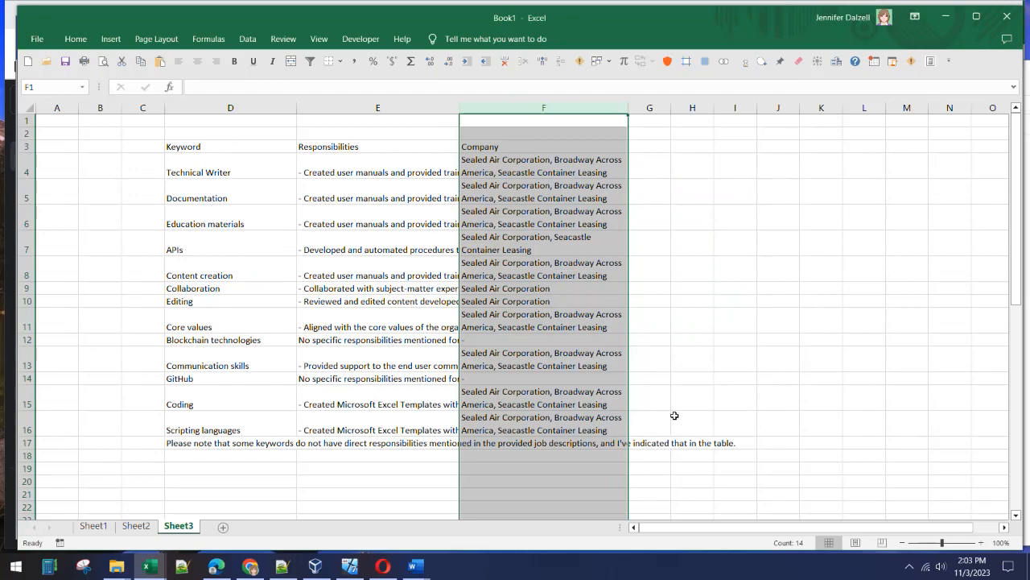
Step: Turn on text wrapping for the Responsibilities column and widen it slightly
{"action": "left_click", "coordinate": [404, 109]}
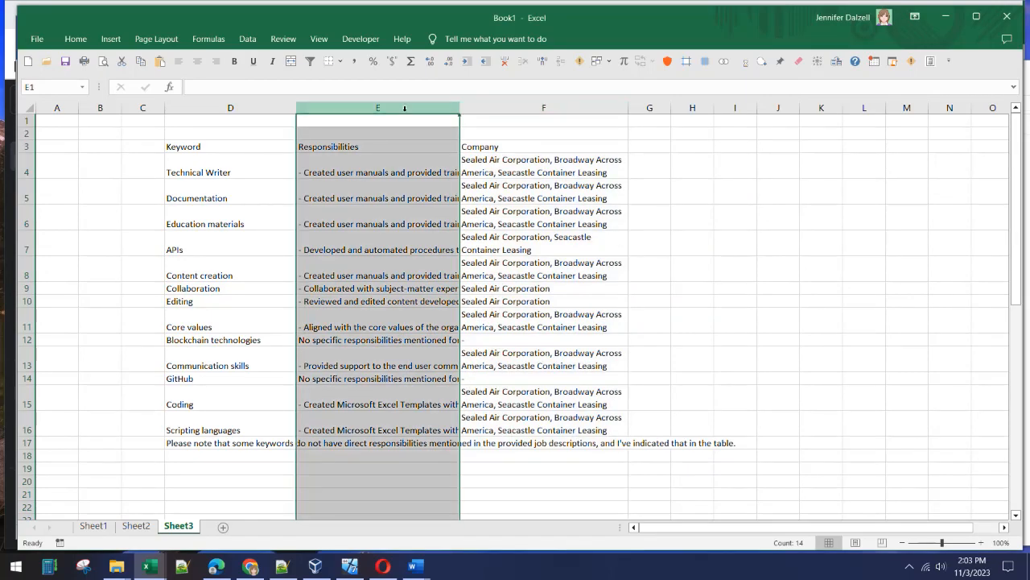
{"action": "right_click", "coordinate": [404, 110]}
{"action": "left_click", "coordinate": [451, 277]}
{"action": "left_click", "coordinate": [326, 254]}
{"action": "left_click", "coordinate": [531, 420]}
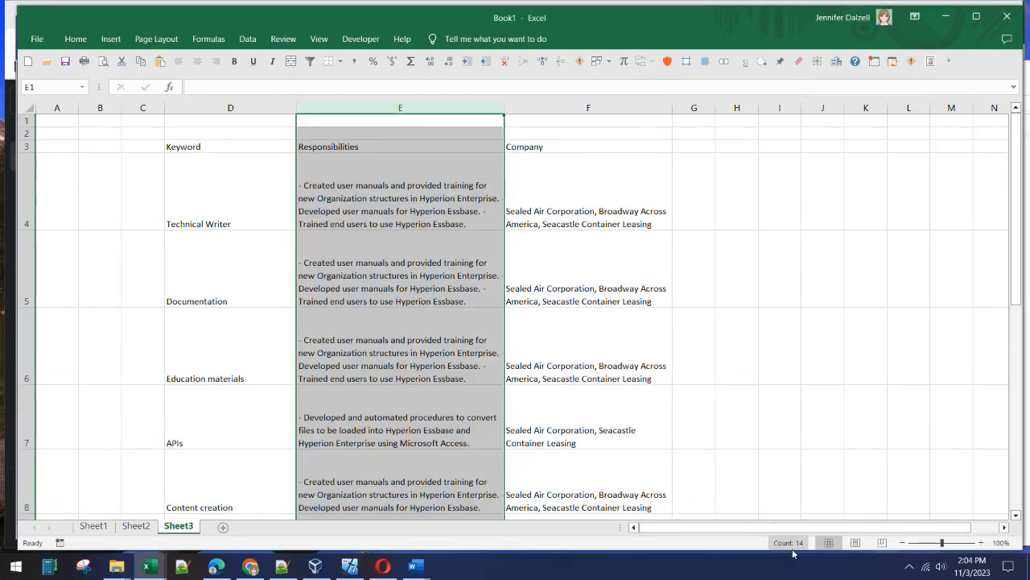
Step: Make the Keyword, Responsibilities and Company headers in row 3 bold
{"action": "left_click_drag", "start_coordinate": [204, 145], "coordinate": [515, 156]}
{"action": "key", "text": "ctrl+b"}
{"action": "left_click", "coordinate": [278, 180]}
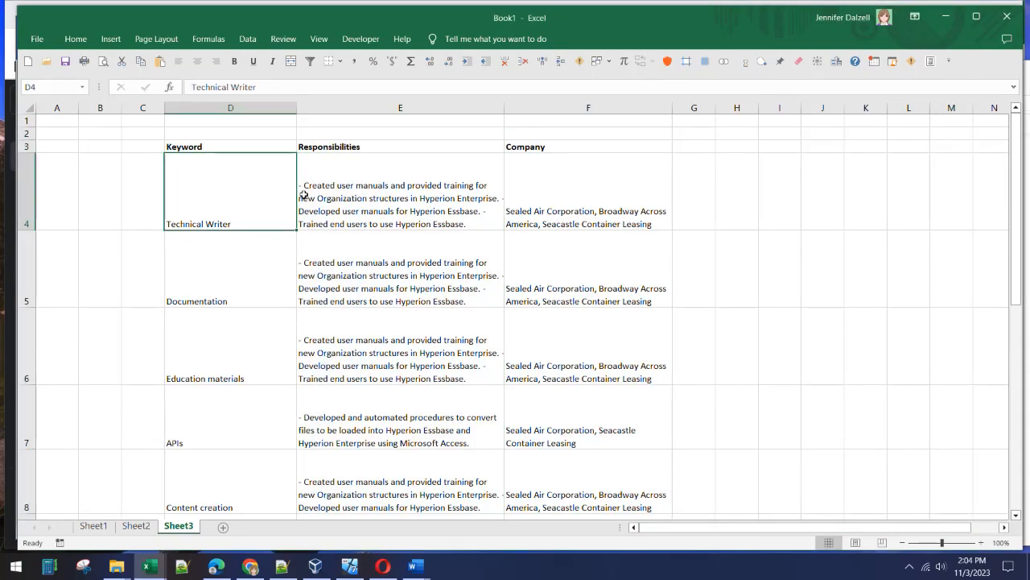
Step: Insert a PivotTable based on the table in D3:F16, placing it on the existing worksheet at cell H4
{"action": "scroll", "coordinate": [1017, 297], "scroll_direction": "down", "scroll_amount": 1}
{"action": "scroll", "coordinate": [835, 260], "scroll_direction": "up", "scroll_amount": 1}
{"action": "left_click", "coordinate": [273, 147]}
{"action": "left_click_drag", "start_coordinate": [274, 147], "coordinate": [560, 359]}
{"action": "scroll", "coordinate": [562, 361], "scroll_direction": "down", "scroll_amount": 6}
{"action": "scroll", "coordinate": [561, 361], "scroll_direction": "up", "scroll_amount": 2}
{"action": "scroll", "coordinate": [562, 361], "scroll_direction": "down", "scroll_amount": 1}
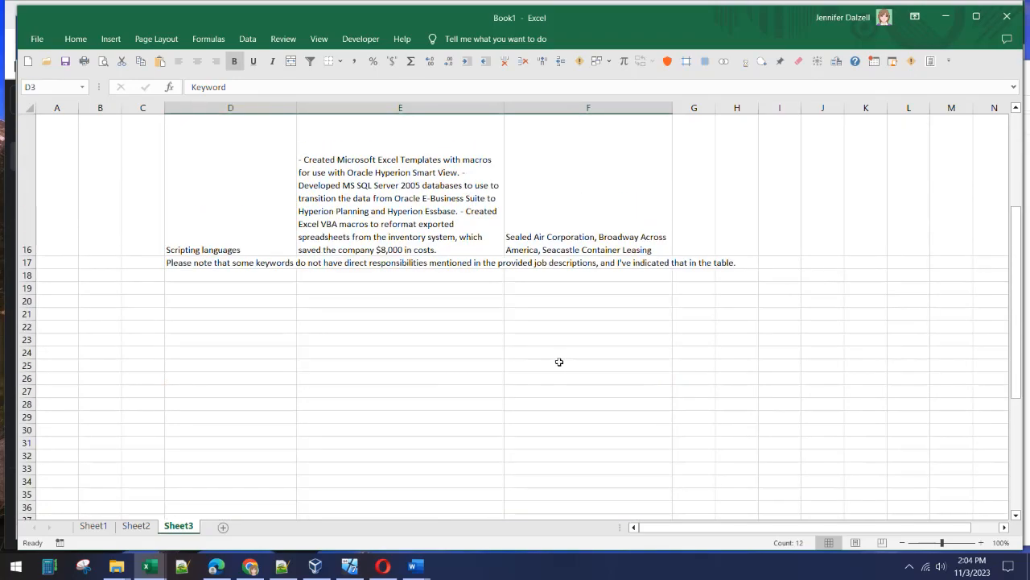
{"action": "left_click", "coordinate": [550, 250], "text": "shift"}
{"action": "scroll", "coordinate": [548, 250], "scroll_direction": "up", "scroll_amount": 5}
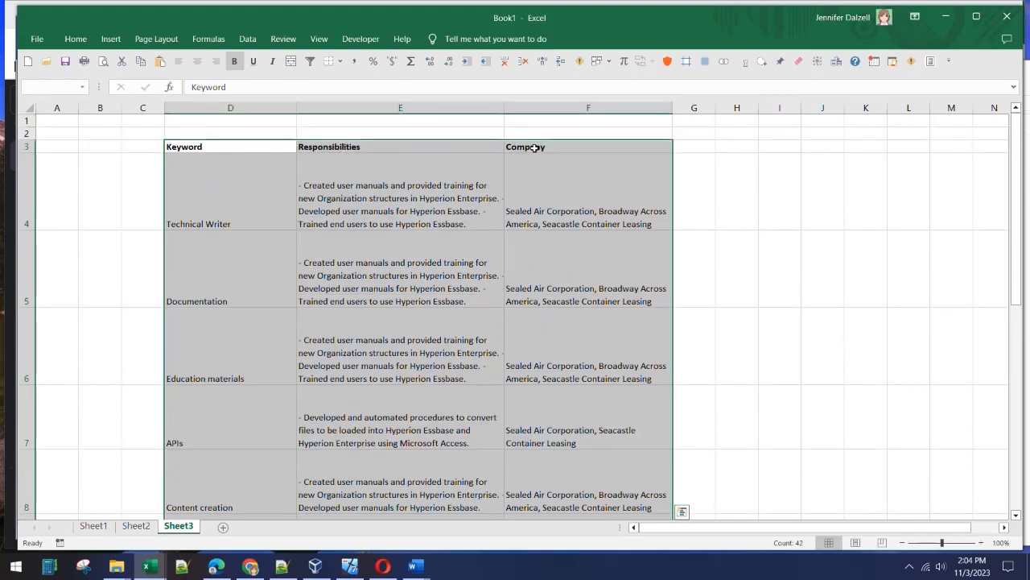
{"action": "left_click", "coordinate": [110, 39]}
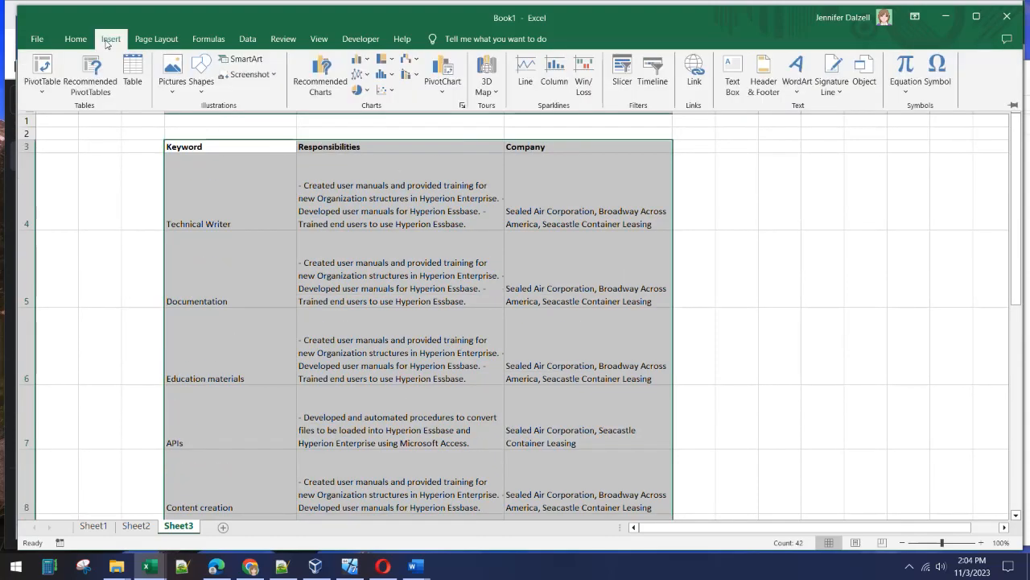
{"action": "left_click", "coordinate": [34, 71]}
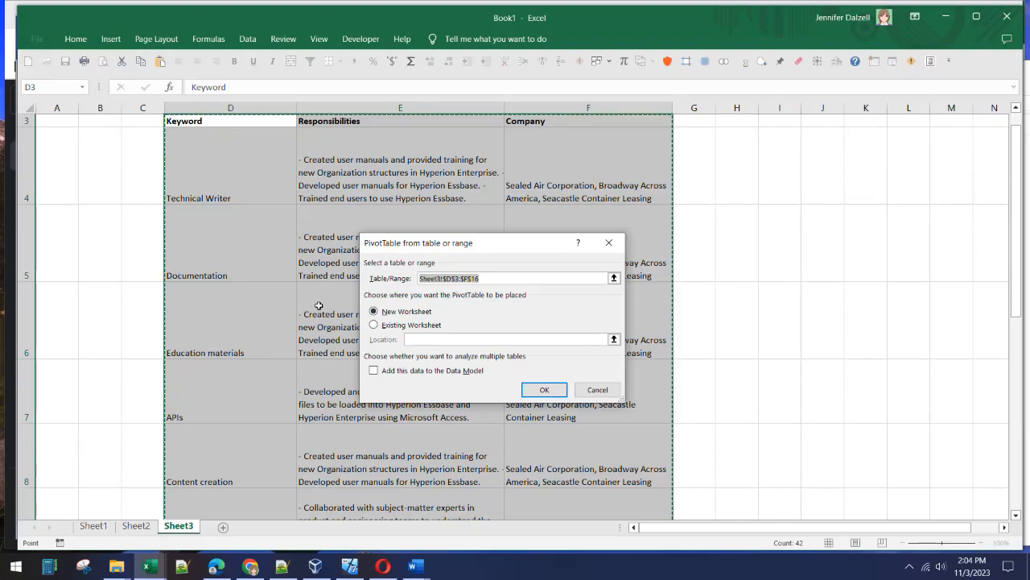
{"action": "left_click", "coordinate": [385, 327]}
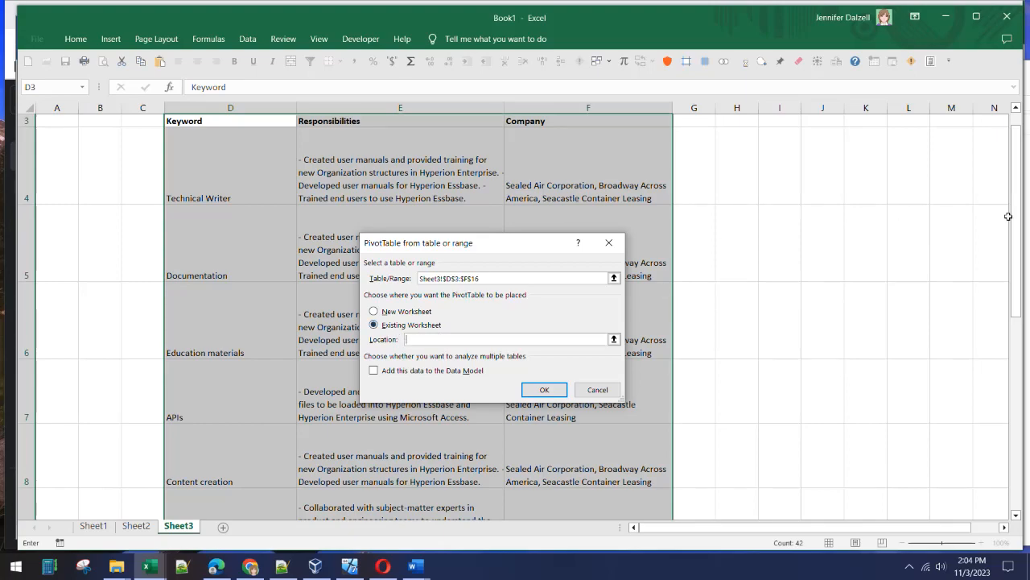
{"action": "left_click", "coordinate": [750, 151]}
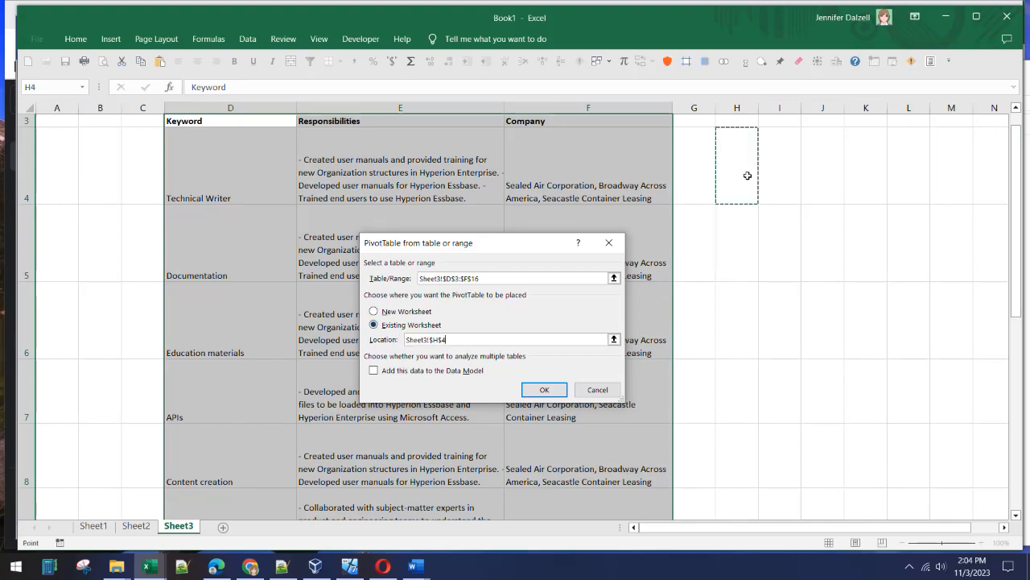
{"action": "left_click", "coordinate": [544, 390]}
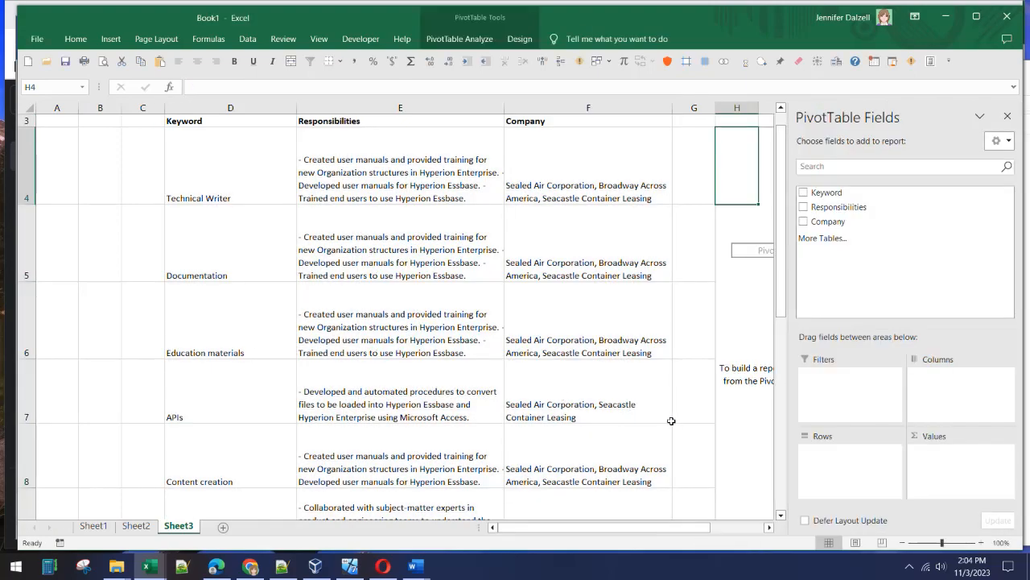
Step: Lay out the PivotTable with Keyword as the filter and Company above Responsibilities as rows, and close the field list
{"action": "left_click_drag", "start_coordinate": [699, 525], "coordinate": [782, 540]}
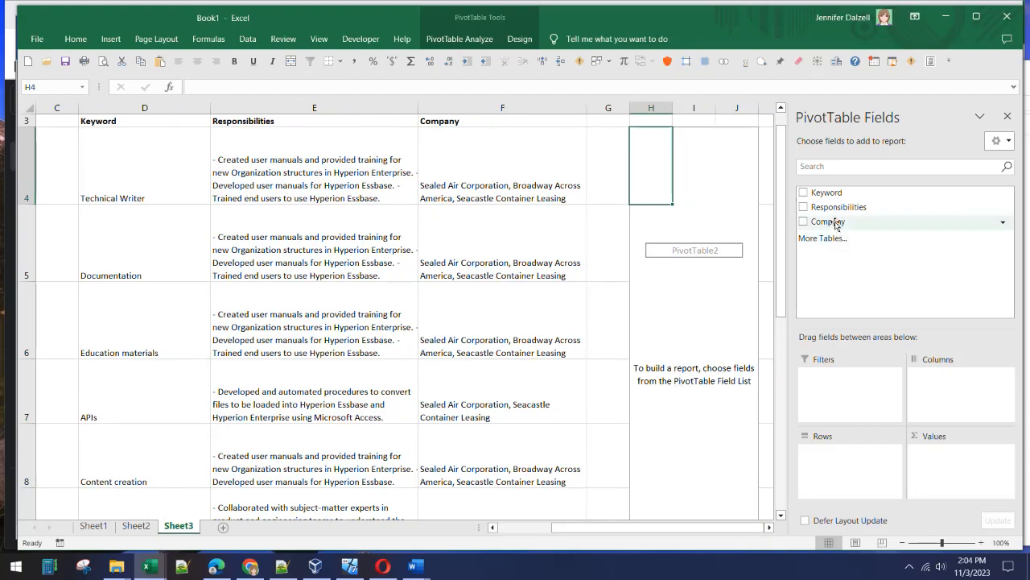
{"action": "left_click_drag", "start_coordinate": [837, 196], "coordinate": [848, 376]}
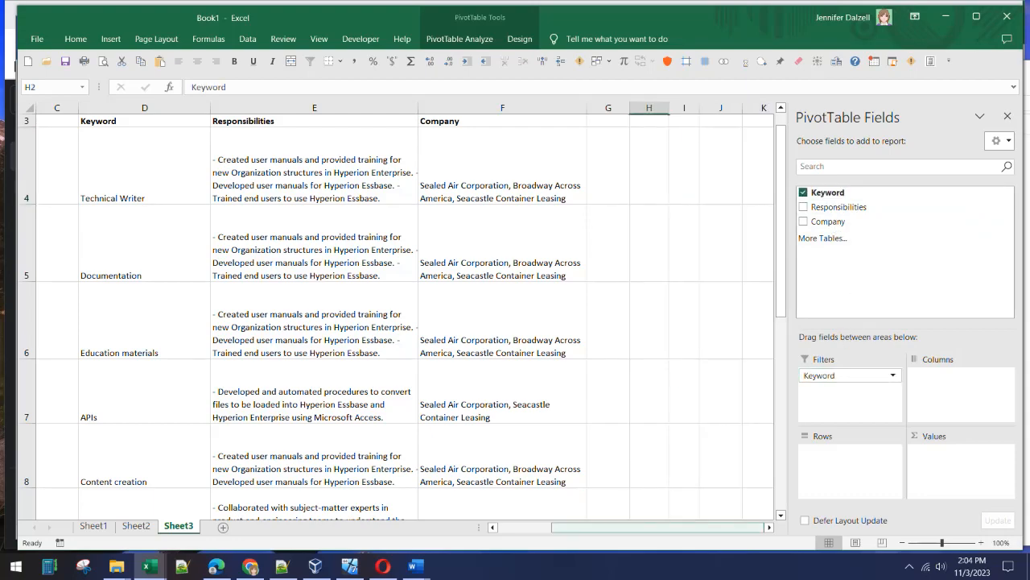
{"action": "left_click", "coordinate": [770, 527]}
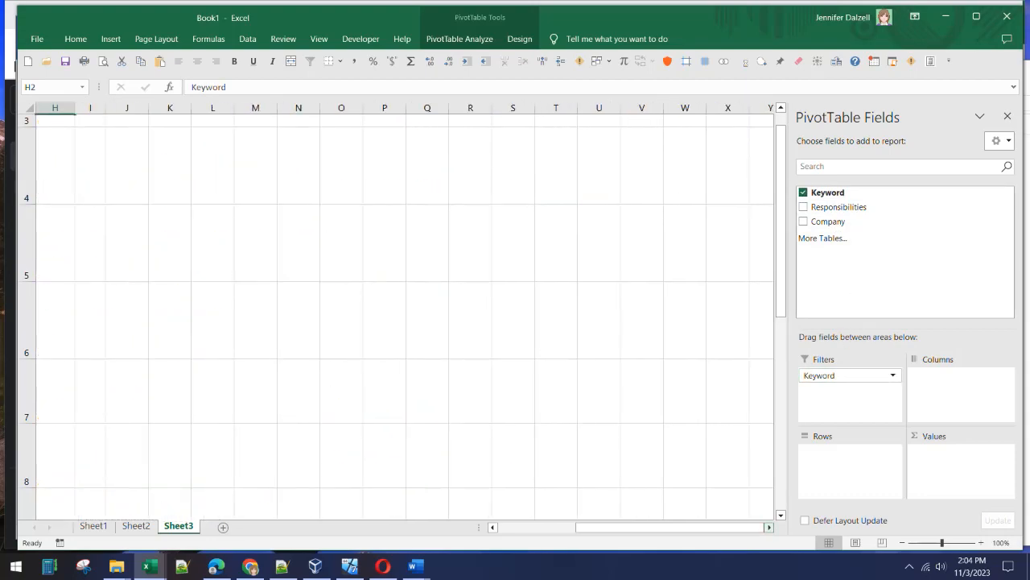
{"action": "left_click_drag", "start_coordinate": [669, 527], "coordinate": [636, 528]}
{"action": "left_click_drag", "start_coordinate": [780, 221], "coordinate": [781, 208]}
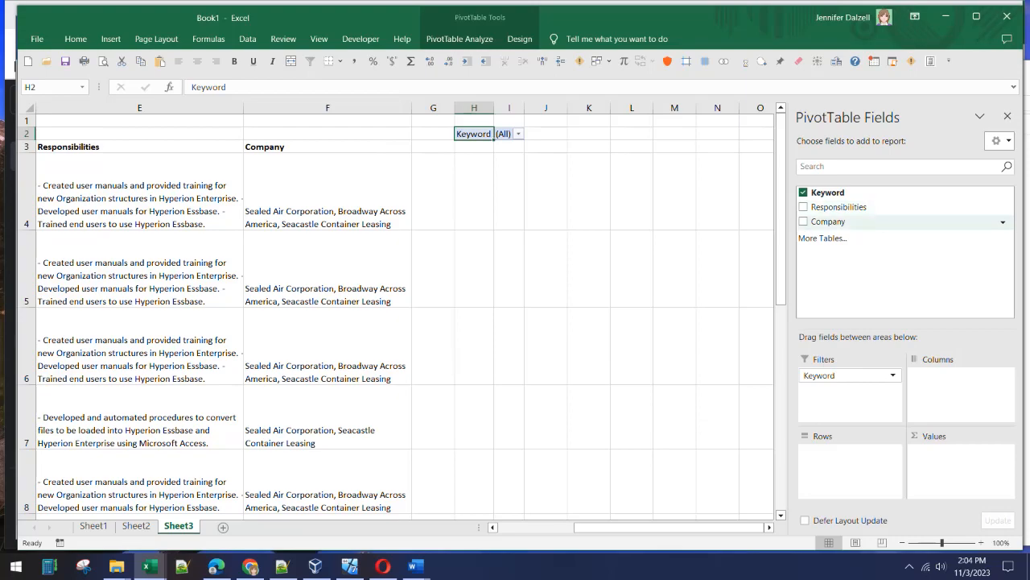
{"action": "left_click_drag", "start_coordinate": [839, 207], "coordinate": [849, 467]}
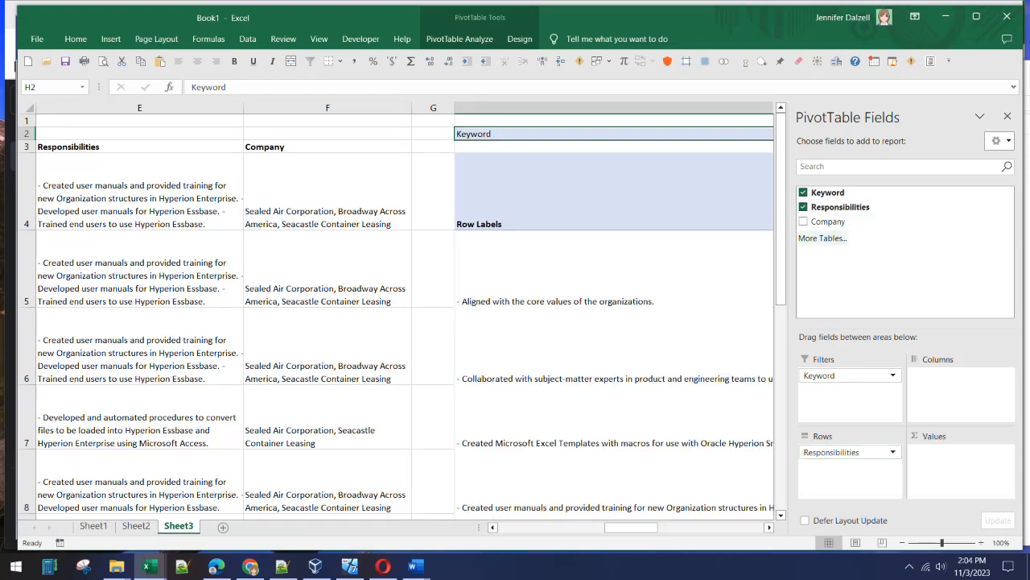
{"action": "left_click_drag", "start_coordinate": [829, 221], "coordinate": [847, 449]}
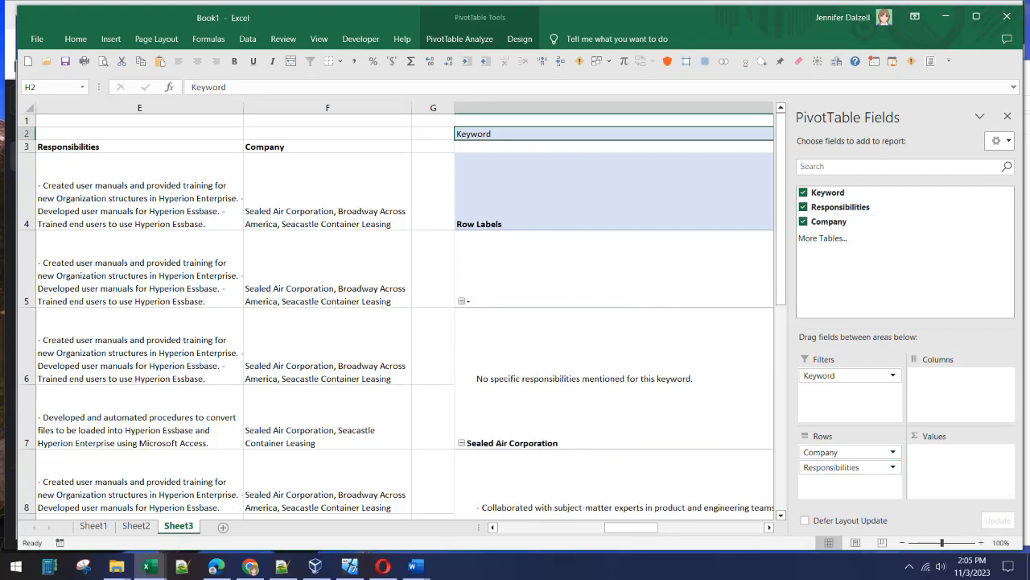
{"action": "left_click_drag", "start_coordinate": [631, 527], "coordinate": [684, 528]}
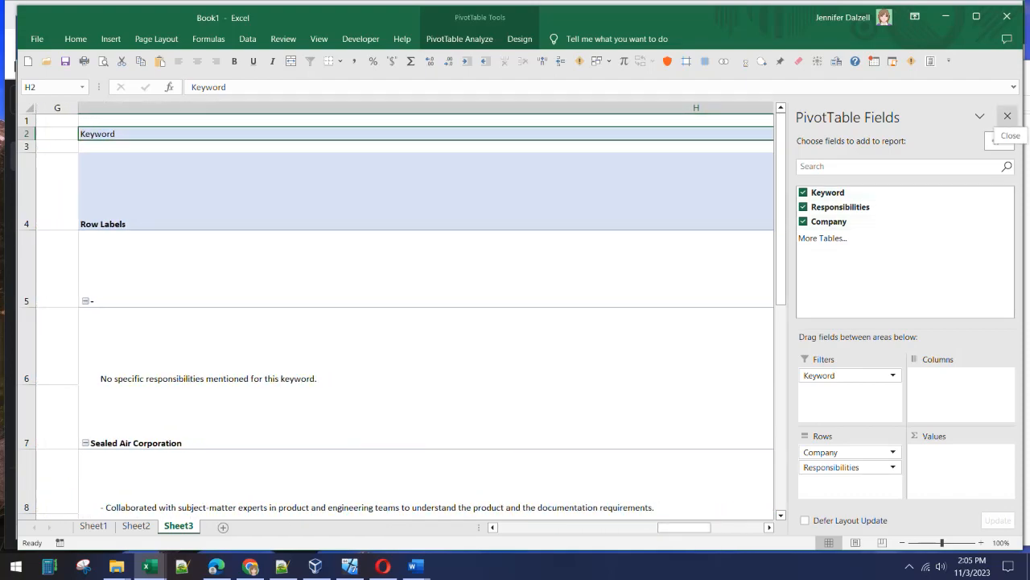
{"action": "left_click", "coordinate": [1007, 116]}
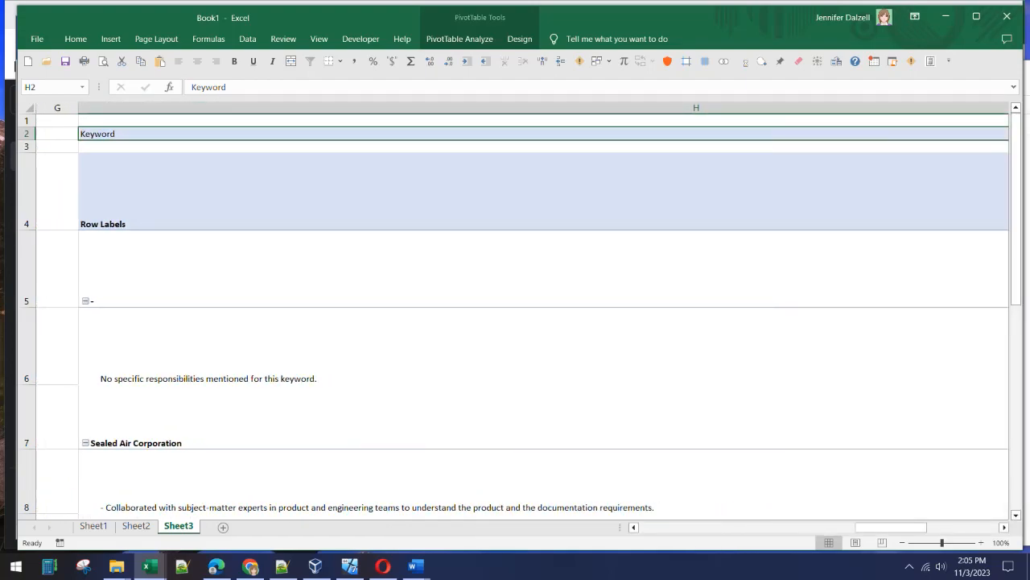
Step: Set the width of column H to 185
{"action": "left_click", "coordinate": [696, 108]}
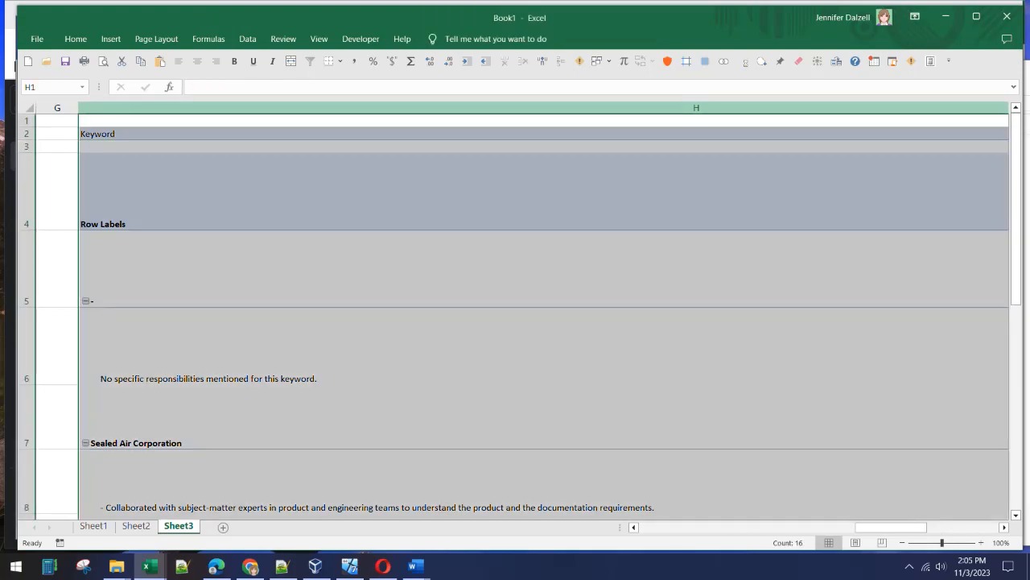
{"action": "right_click", "coordinate": [739, 108]}
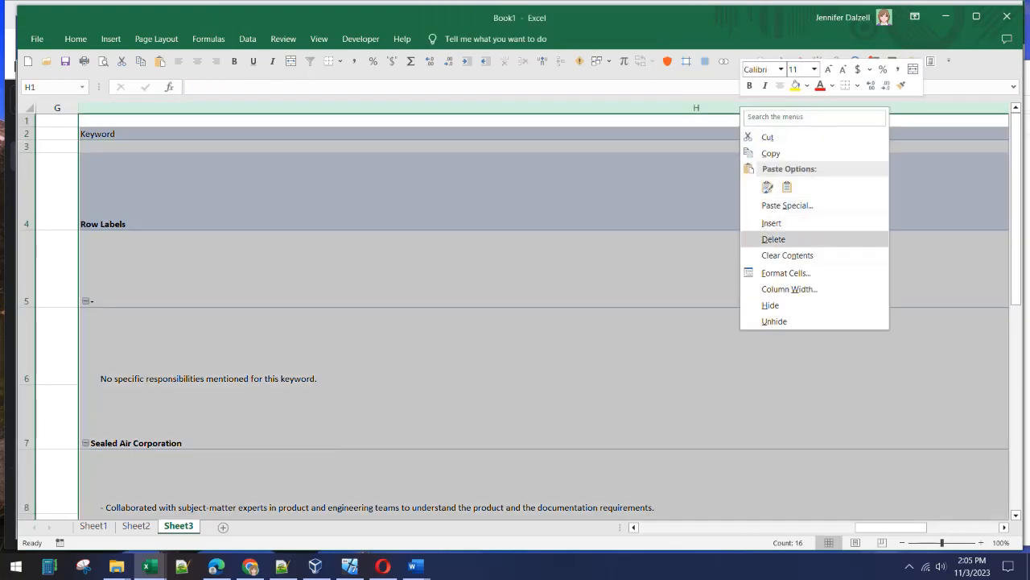
{"action": "left_click", "coordinate": [790, 288]}
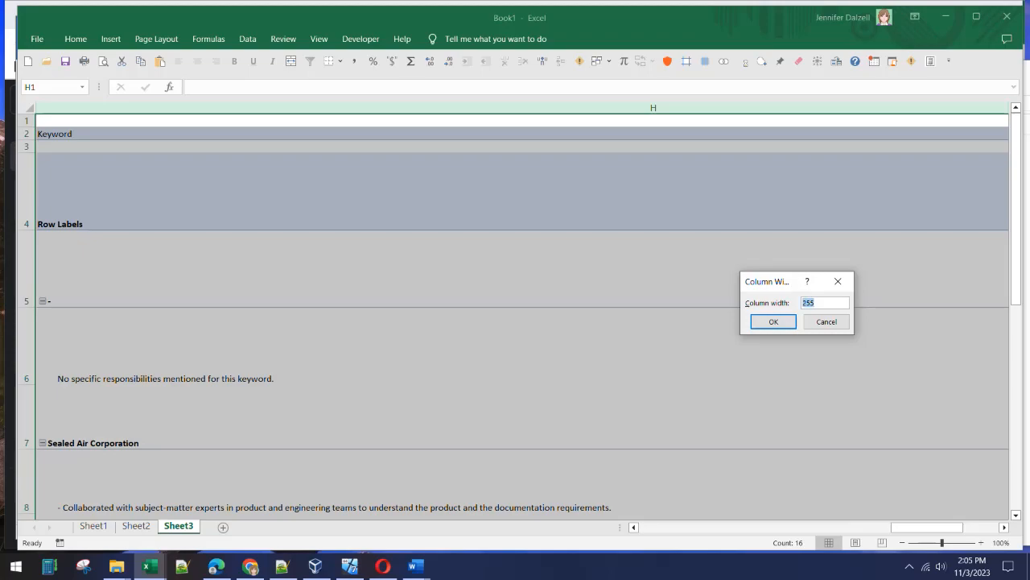
{"action": "type", "text": "185"}
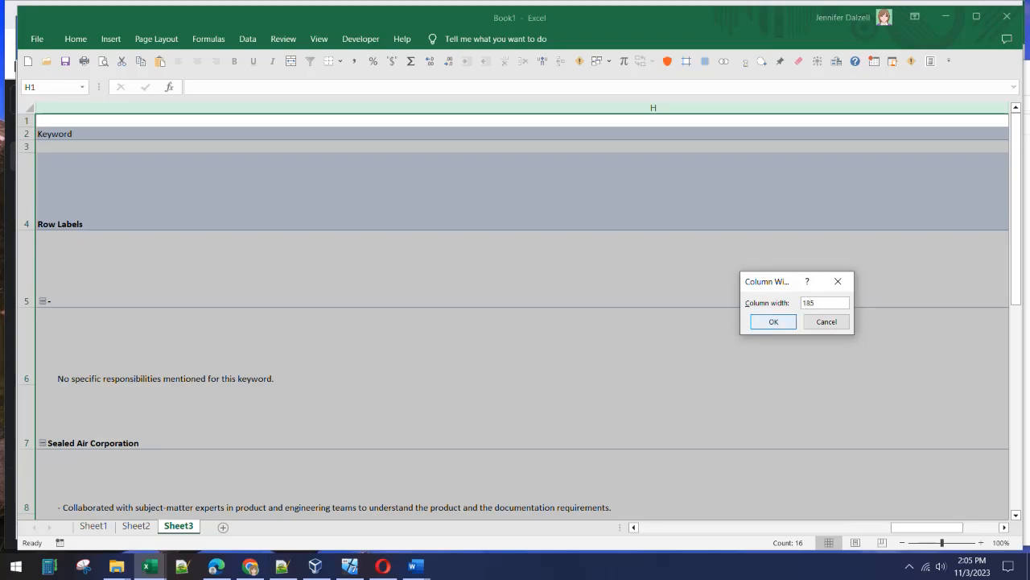
{"action": "key", "text": "Return"}
Step: Narrow column H and widen columns I and J so the Keyword filter fits on screen beside the row labels
{"action": "left_click_drag", "start_coordinate": [964, 107], "coordinate": [999, 107]}
{"action": "left_click_drag", "start_coordinate": [932, 107], "coordinate": [852, 107]}
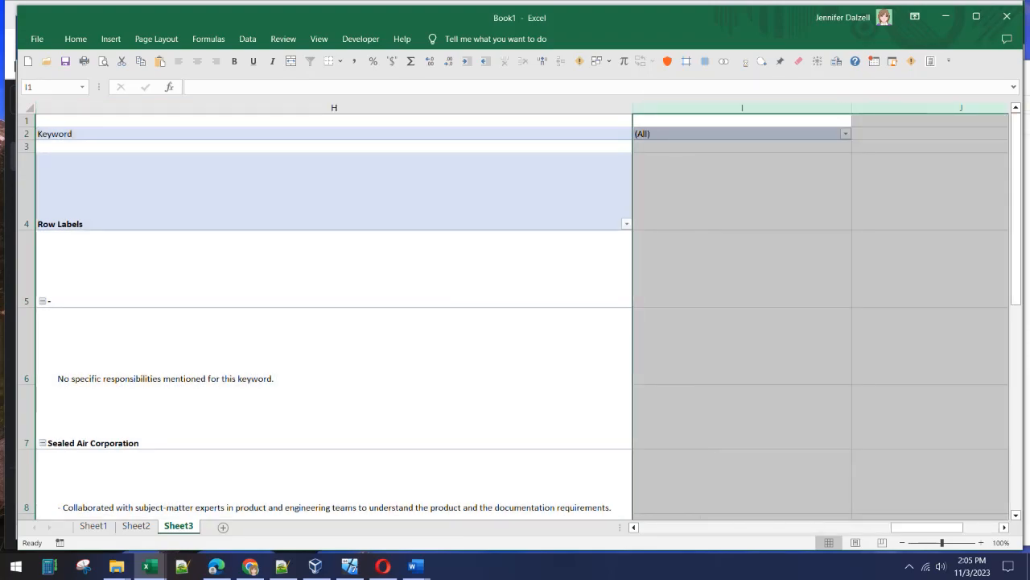
{"action": "left_click_drag", "start_coordinate": [926, 527], "coordinate": [891, 527]}
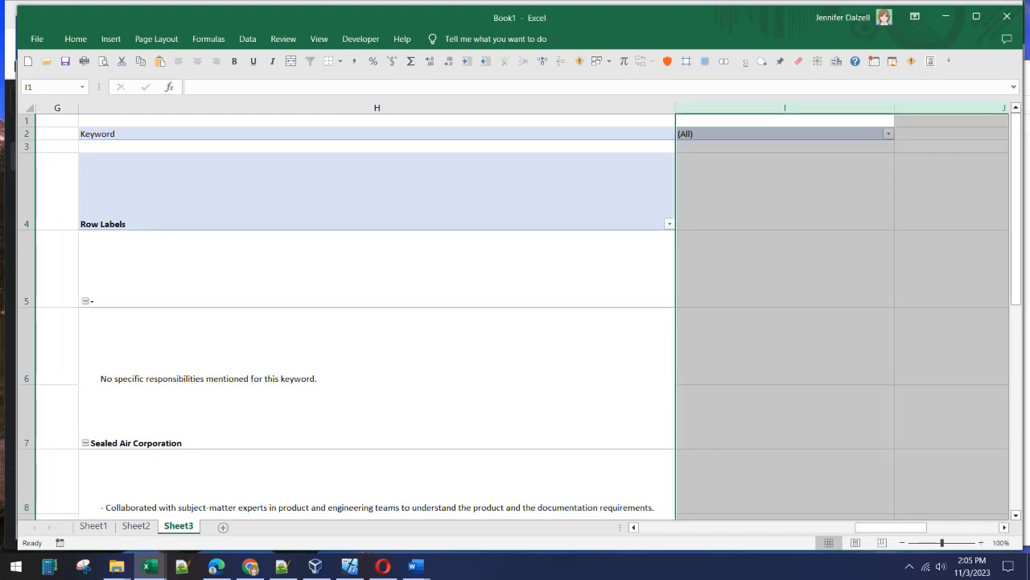
Step: Filter the PivotTable to the Documentation keyword and inspect its company and responsibilities entries
{"action": "scroll", "coordinate": [522, 313], "scroll_direction": "down", "scroll_amount": 3}
{"action": "scroll", "coordinate": [522, 313], "scroll_direction": "up", "scroll_amount": 3}
{"action": "left_click", "coordinate": [889, 133]}
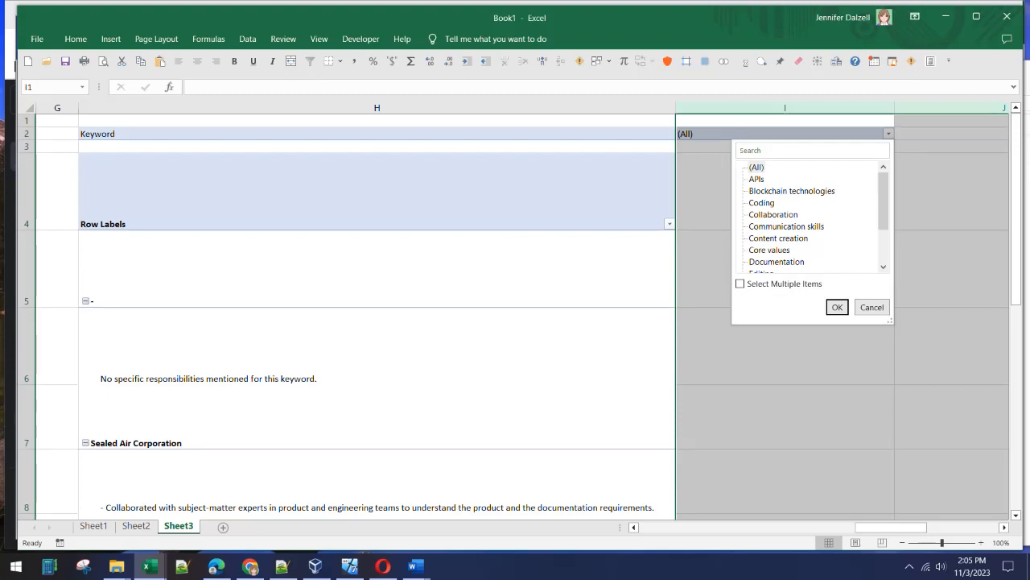
{"action": "left_click", "coordinate": [777, 261]}
{"action": "left_click", "coordinate": [837, 308]}
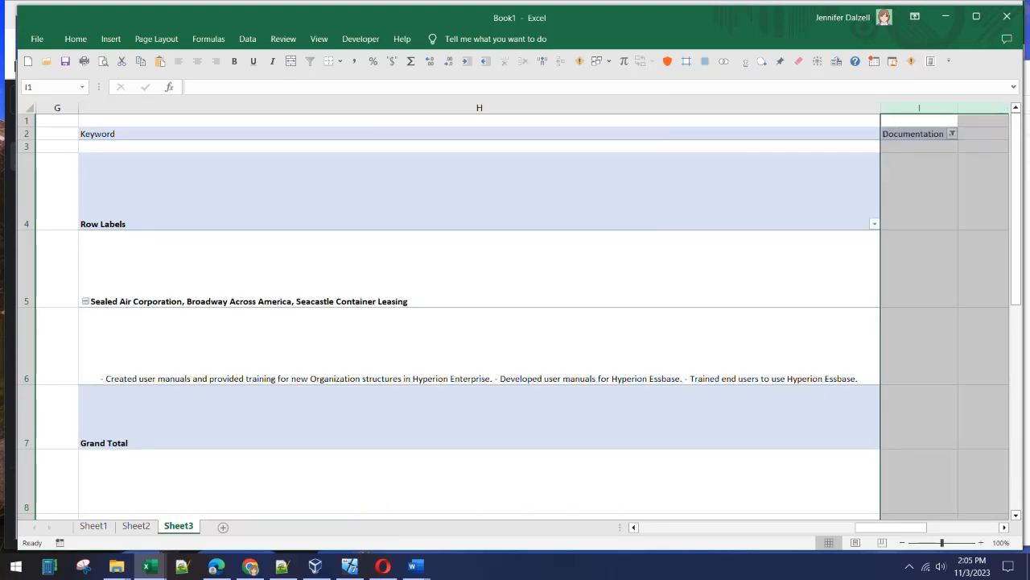
{"action": "left_click", "coordinate": [464, 290]}
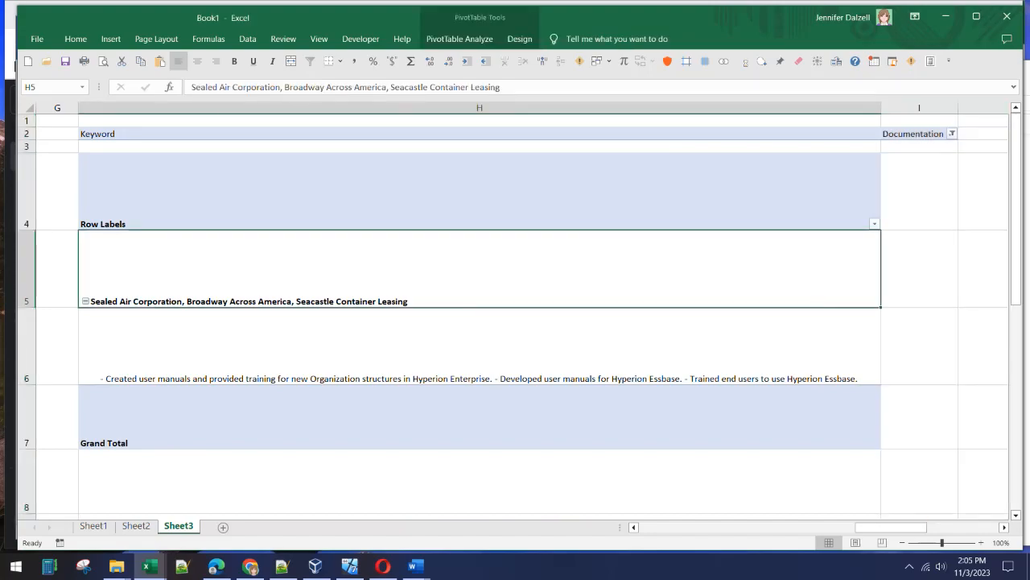
{"action": "left_click", "coordinate": [461, 343]}
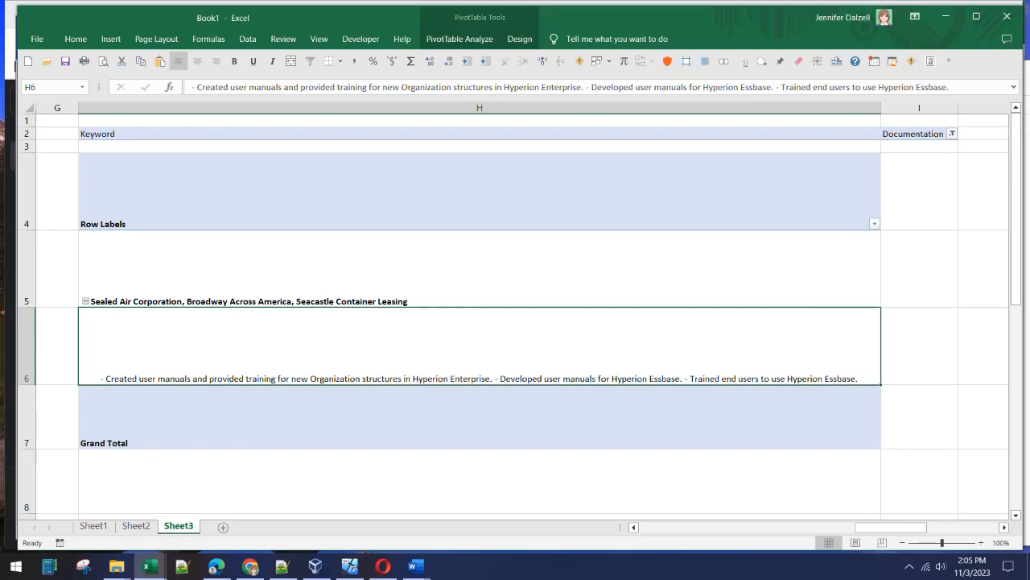
Step: Change the PivotTable's Keyword filter to Core values
{"action": "left_click", "coordinate": [952, 133]}
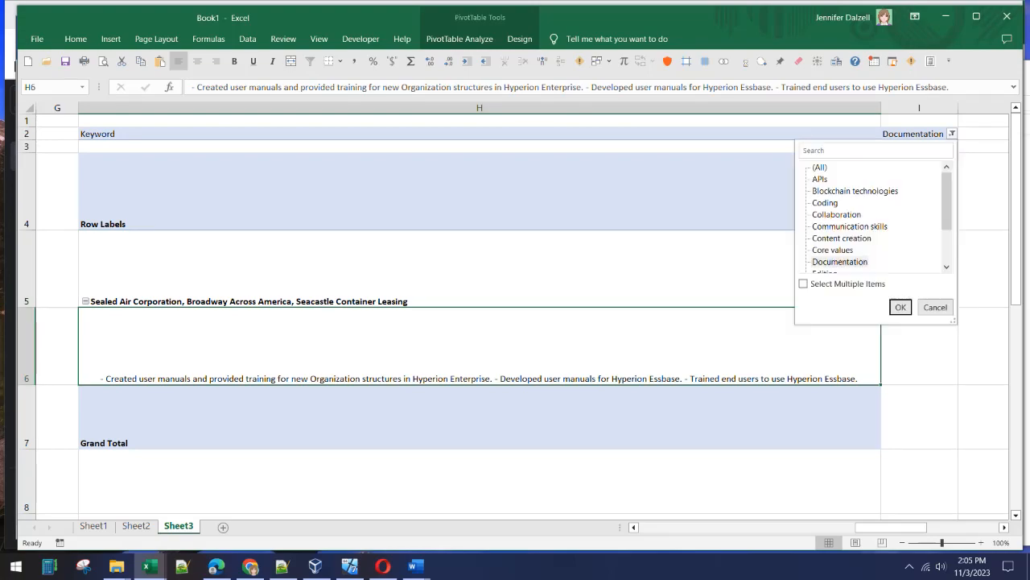
{"action": "left_click", "coordinate": [833, 250]}
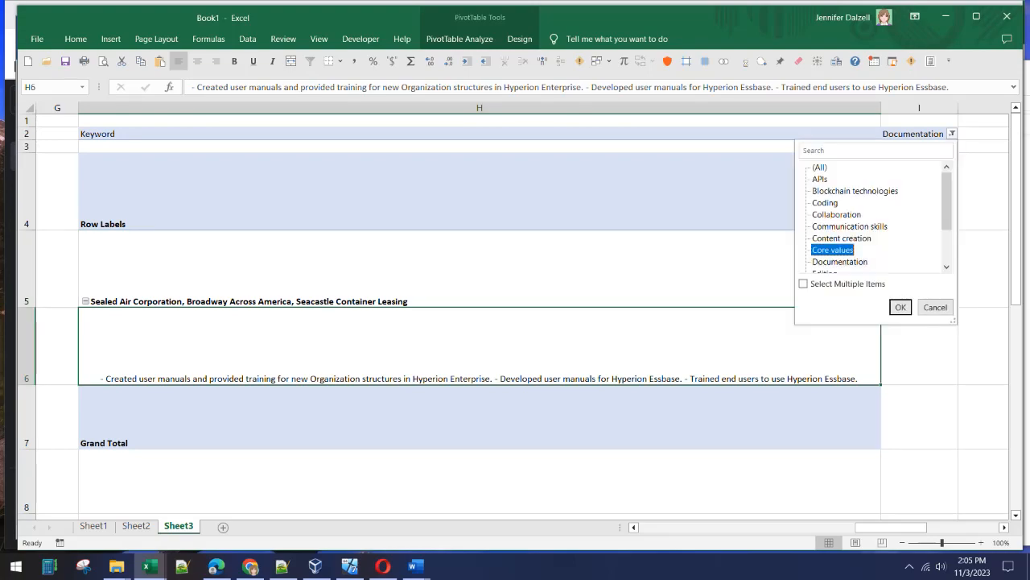
{"action": "key", "text": "Return"}
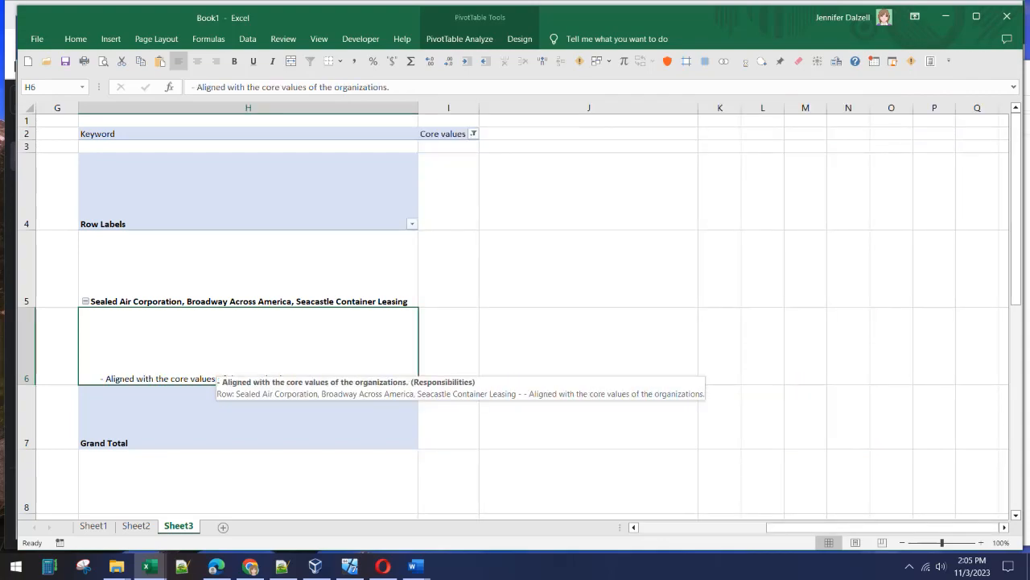
Step: Allow multiple items in the Keyword filter and add Documentation, Education materials and Technical Writer to the selection
{"action": "left_click", "coordinate": [473, 133]}
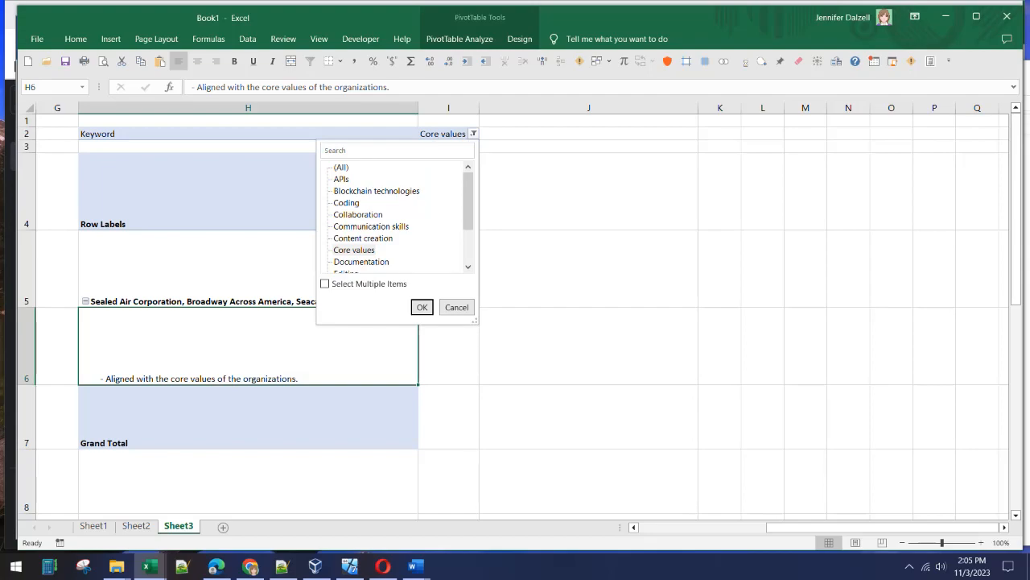
{"action": "left_click", "coordinate": [325, 283]}
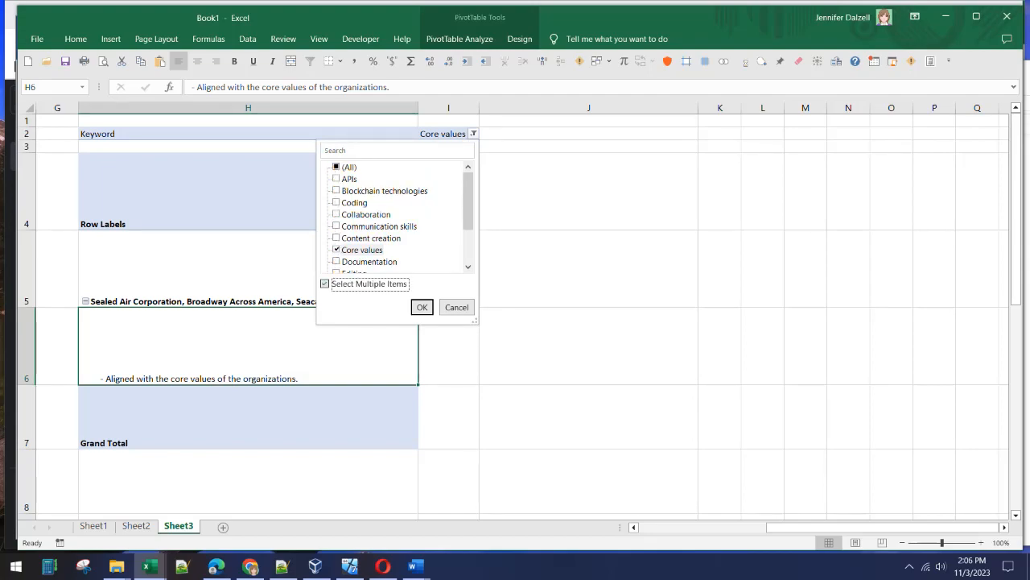
{"action": "left_click", "coordinate": [336, 262]}
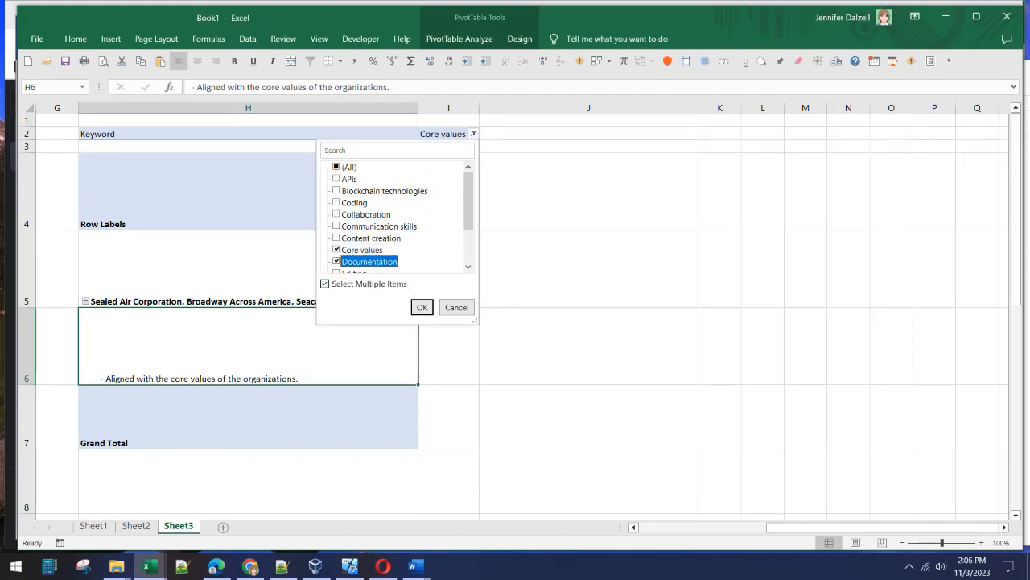
{"action": "scroll", "coordinate": [378, 227], "scroll_direction": "down", "scroll_amount": 2}
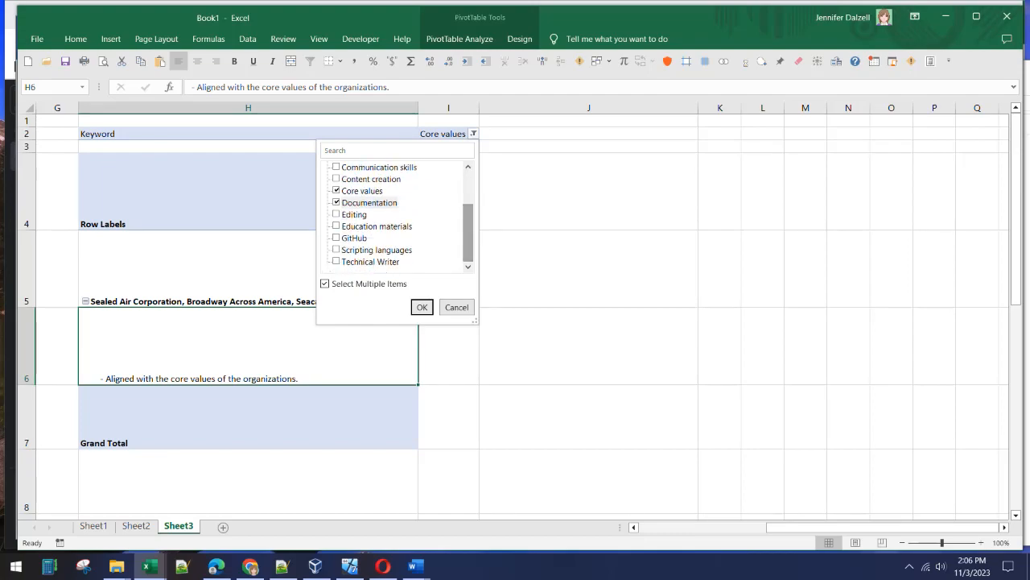
{"action": "left_click", "coordinate": [336, 262]}
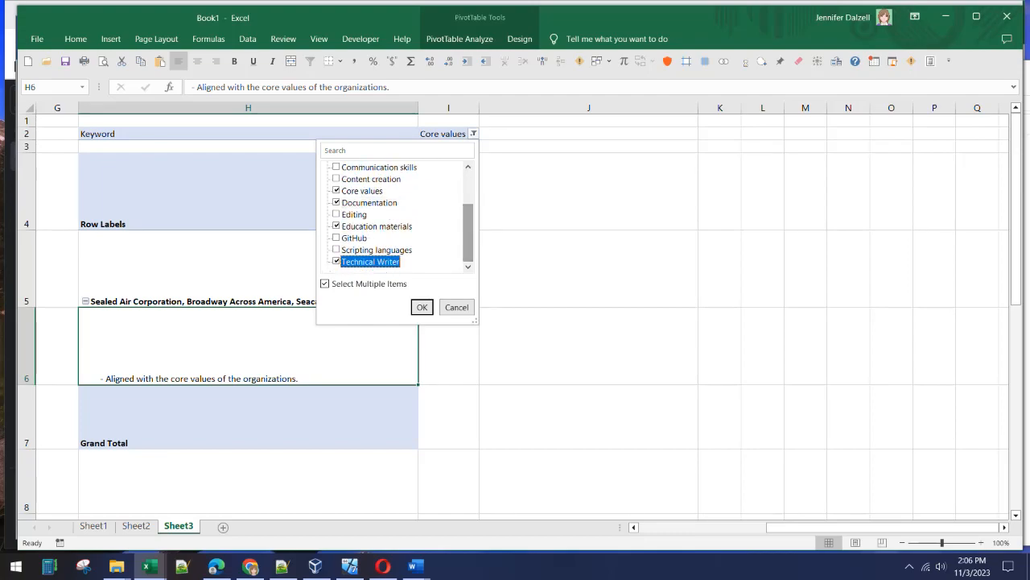
{"action": "key", "text": "Return"}
{"action": "scroll", "coordinate": [479, 314], "scroll_direction": "down", "scroll_amount": 3}
{"action": "scroll", "coordinate": [479, 314], "scroll_direction": "up", "scroll_amount": 3}
Step: Apply the multi-keyword filter and set a shorter, uniform row height for the PivotTable's sheet
{"action": "left_click", "coordinate": [479, 107]}
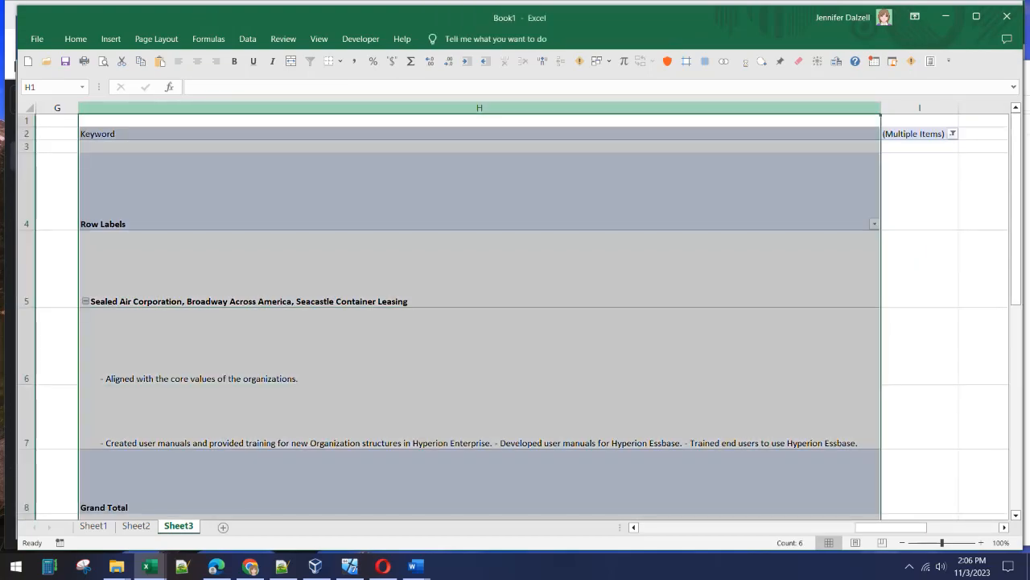
{"action": "left_click", "coordinate": [76, 39]}
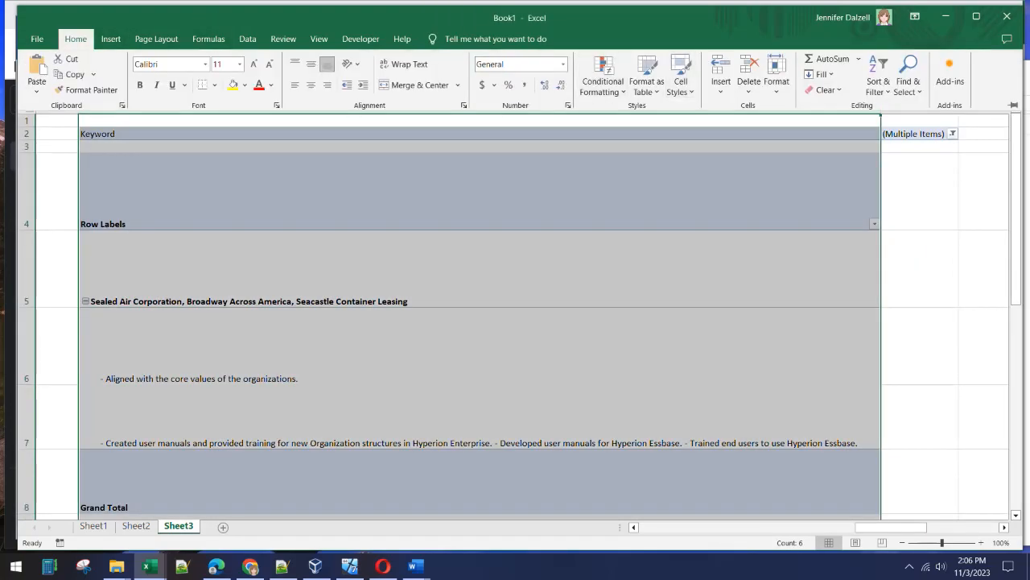
{"action": "left_click", "coordinate": [776, 80]}
{"action": "left_click", "coordinate": [793, 124]}
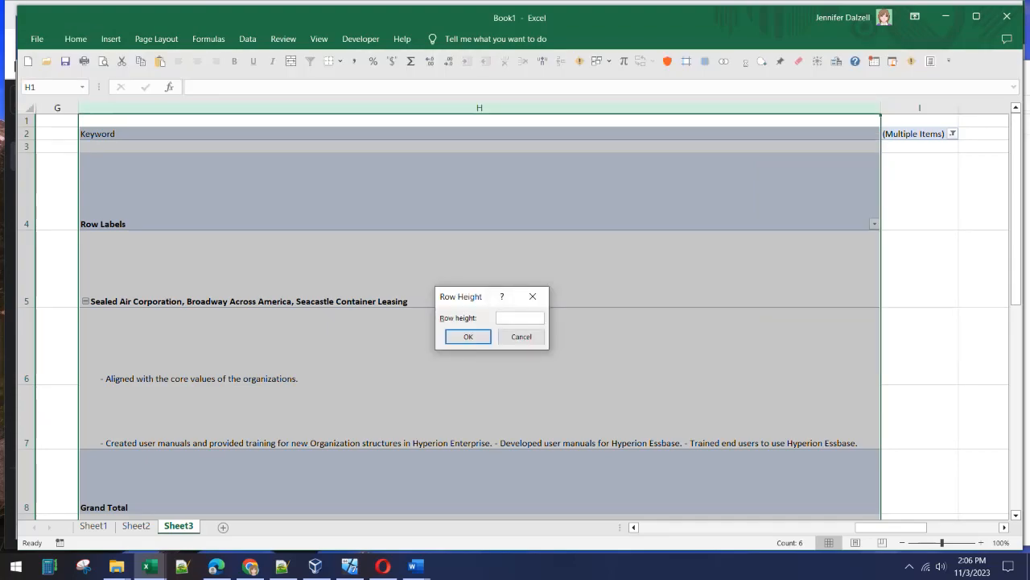
{"action": "key", "text": "Return"}
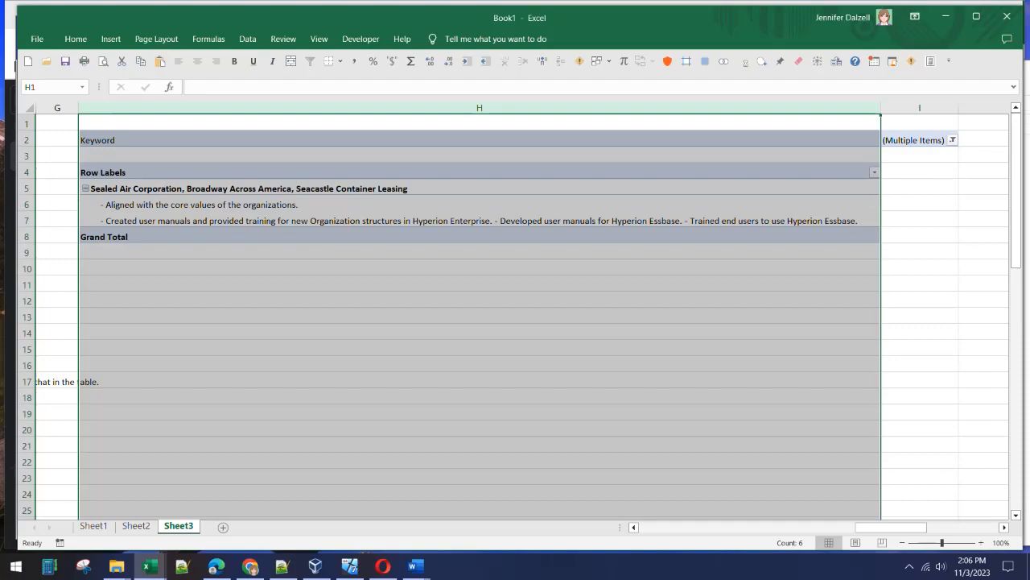
{"action": "left_click", "coordinate": [479, 284]}
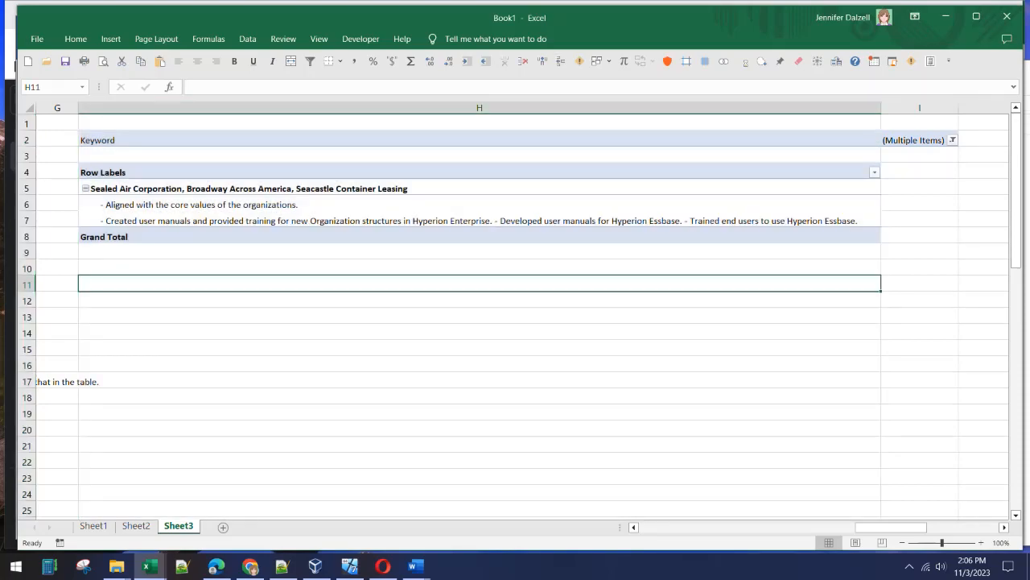
Step: Copy the PivotTable's company row and its two responsibility entries in cells H5 to H7
{"action": "left_click", "coordinate": [267, 187]}
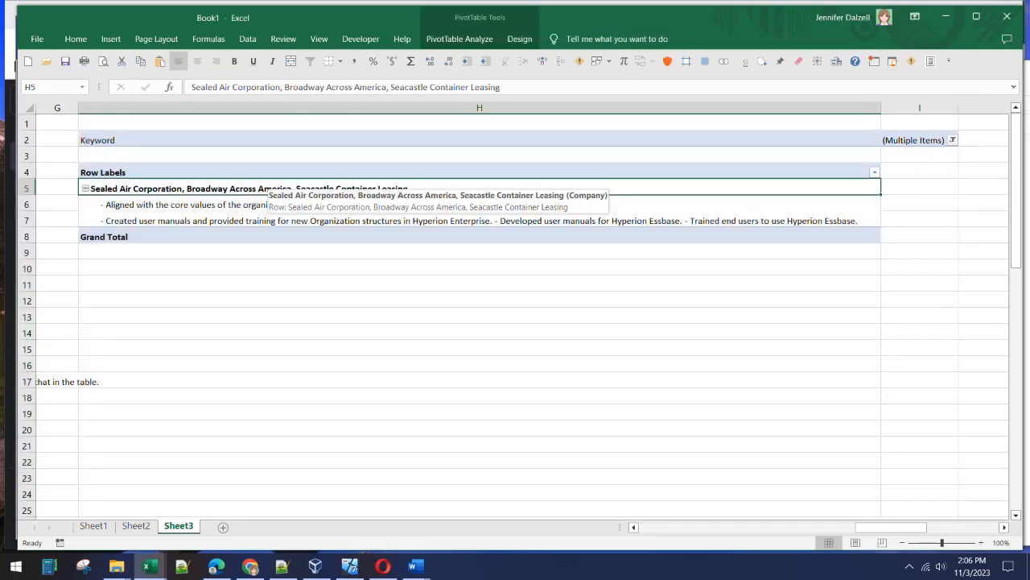
{"action": "left_click", "coordinate": [267, 204]}
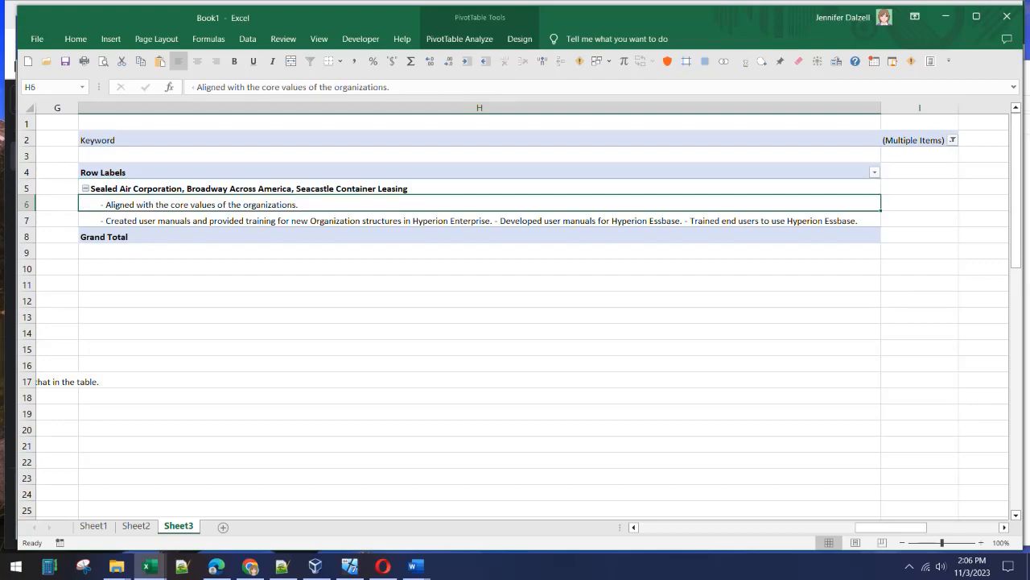
{"action": "left_click", "coordinate": [268, 221]}
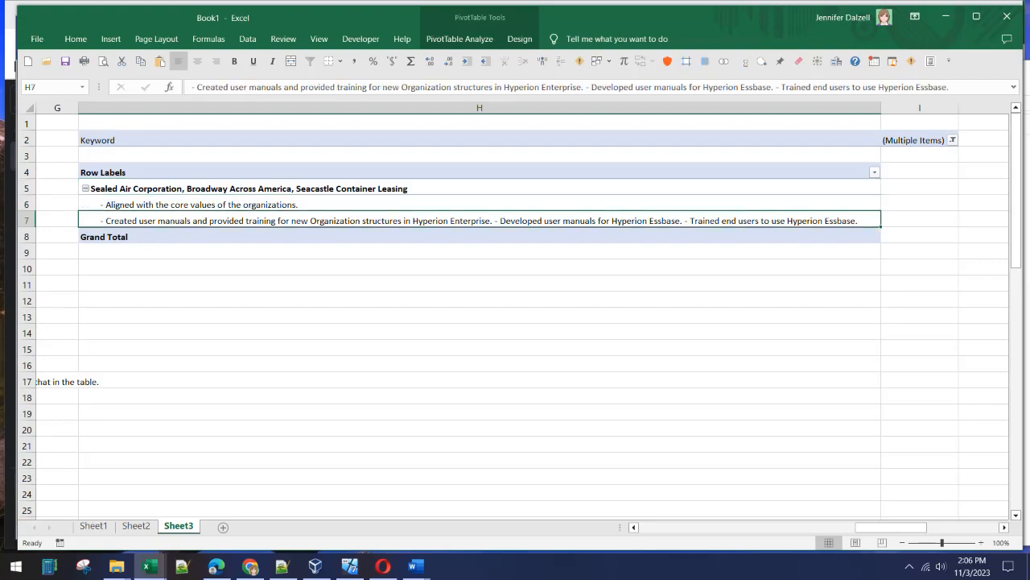
{"action": "left_click_drag", "start_coordinate": [267, 188], "coordinate": [267, 220]}
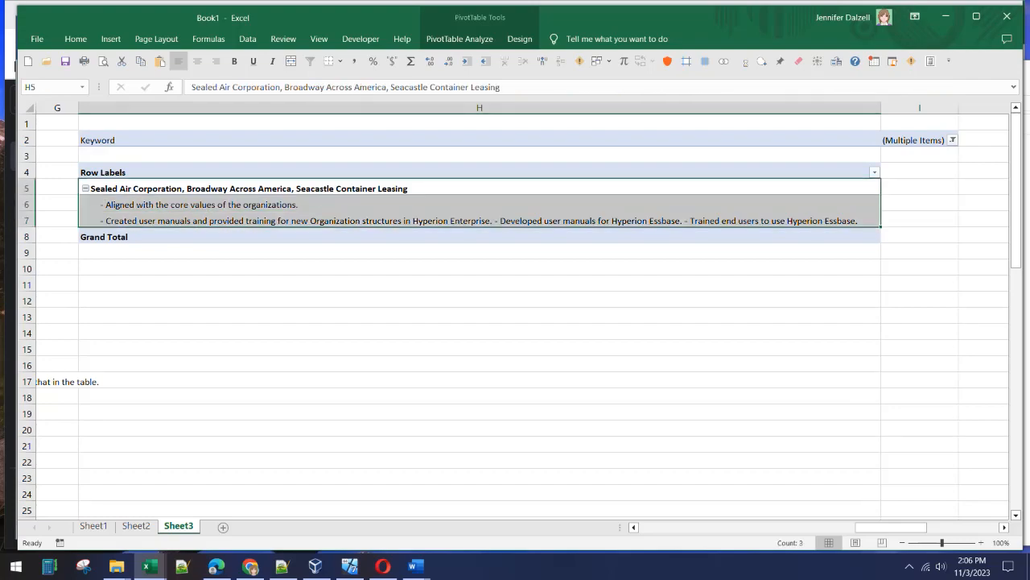
{"action": "right_click", "coordinate": [232, 214]}
{"action": "key", "text": "Escape"}
{"action": "right_click", "coordinate": [414, 198]}
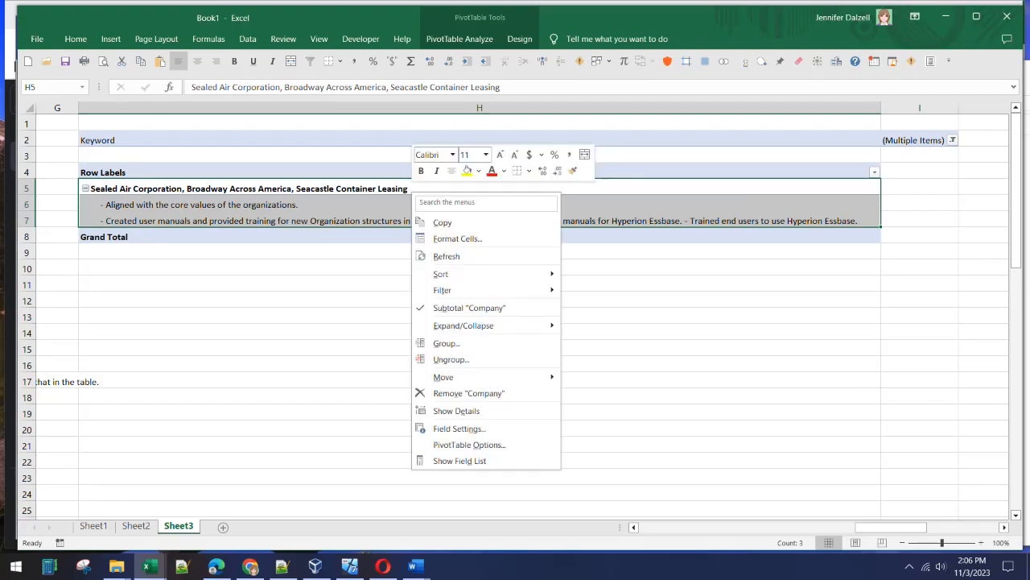
{"action": "left_click", "coordinate": [435, 220]}
Step: Switch to Word and create a new document from the Resume_ReWrite template
{"action": "mouse_move", "coordinate": [415, 565]}
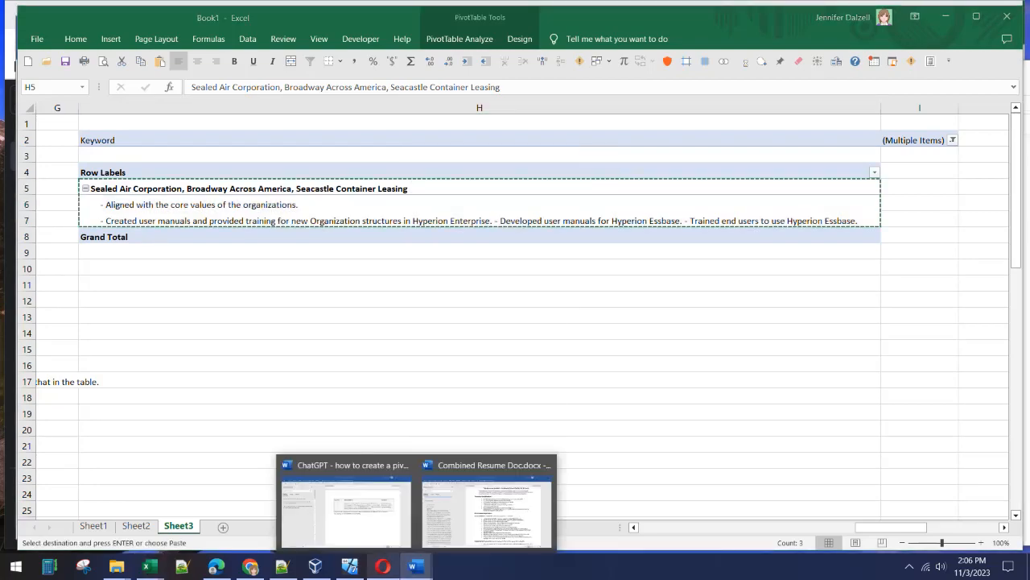
{"action": "left_click", "coordinate": [343, 507]}
{"action": "left_click", "coordinate": [31, 47]}
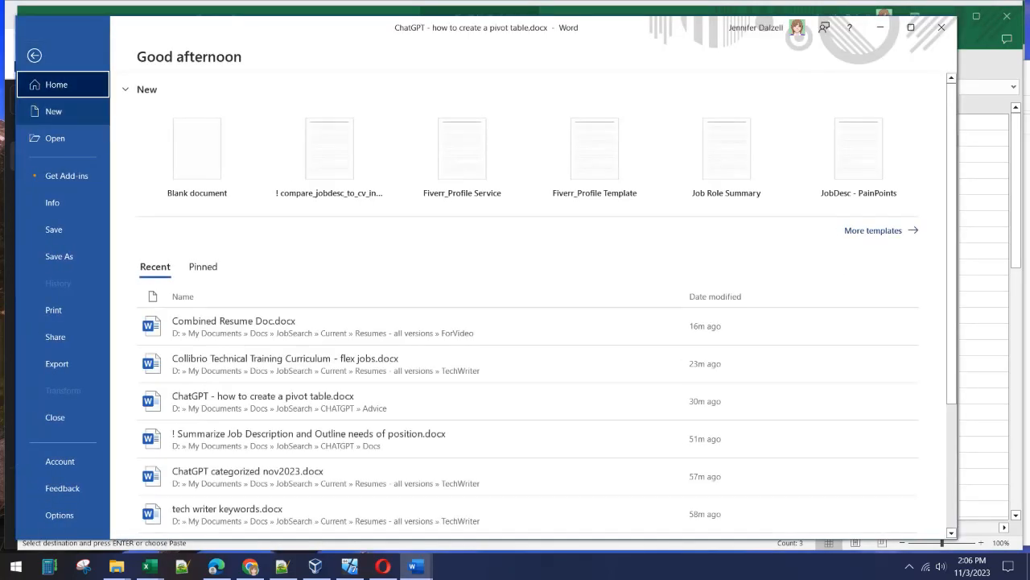
{"action": "left_click", "coordinate": [53, 111]}
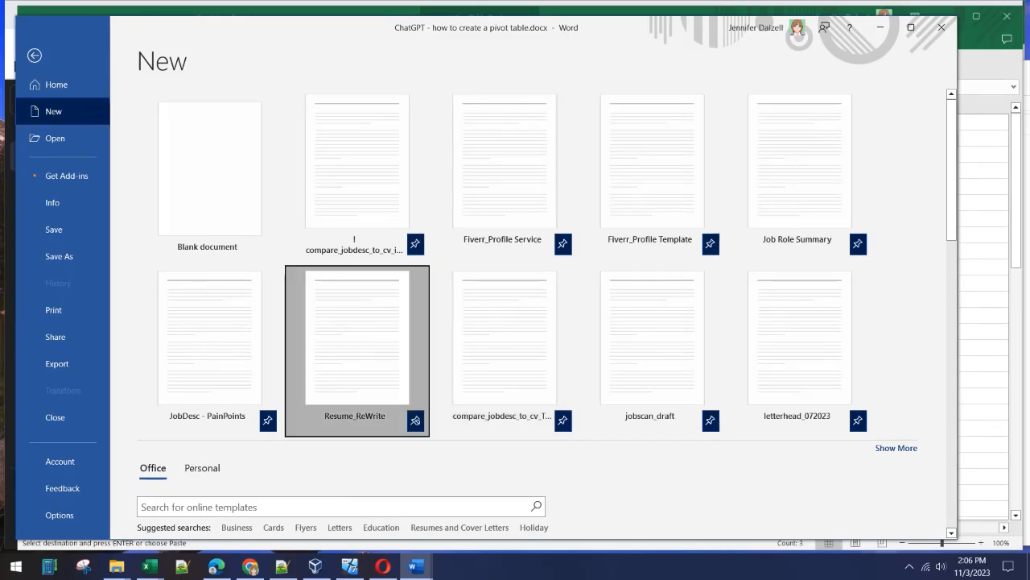
{"action": "left_click", "coordinate": [356, 338]}
Step: Replace the placeholder bullet under the Elizabeth Arden role in Career Overview with the copied PivotTable entries, keeping their source formatting
{"action": "scroll", "coordinate": [590, 297], "scroll_direction": "down", "scroll_amount": 5}
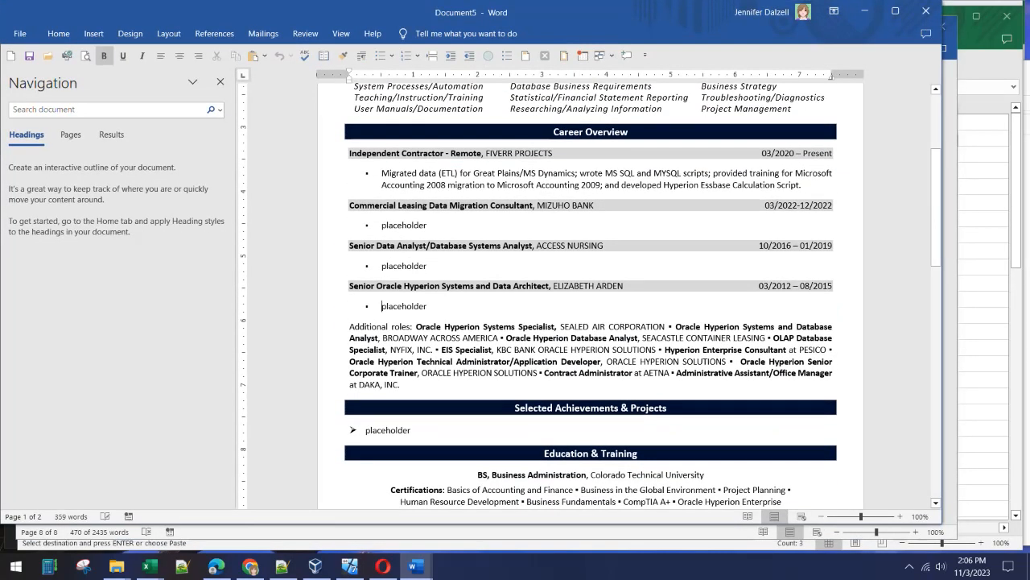
{"action": "double_click", "coordinate": [402, 306]}
{"action": "right_click", "coordinate": [425, 306]}
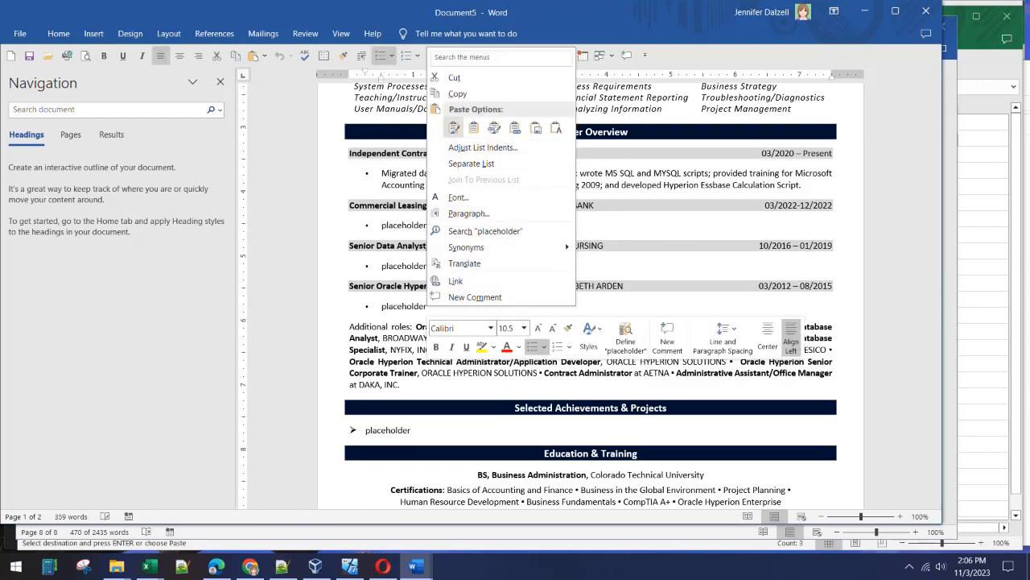
{"action": "left_click", "coordinate": [454, 128]}
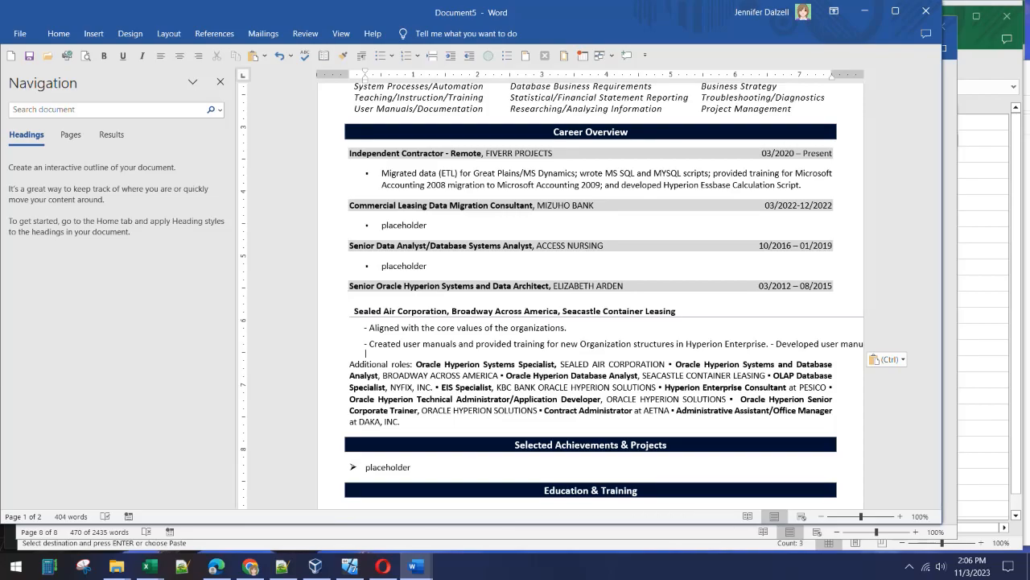
Step: Minimize both Word documents to return to the Excel workbook and clear the copy selection
{"action": "left_click", "coordinate": [864, 10]}
{"action": "left_click", "coordinate": [879, 26]}
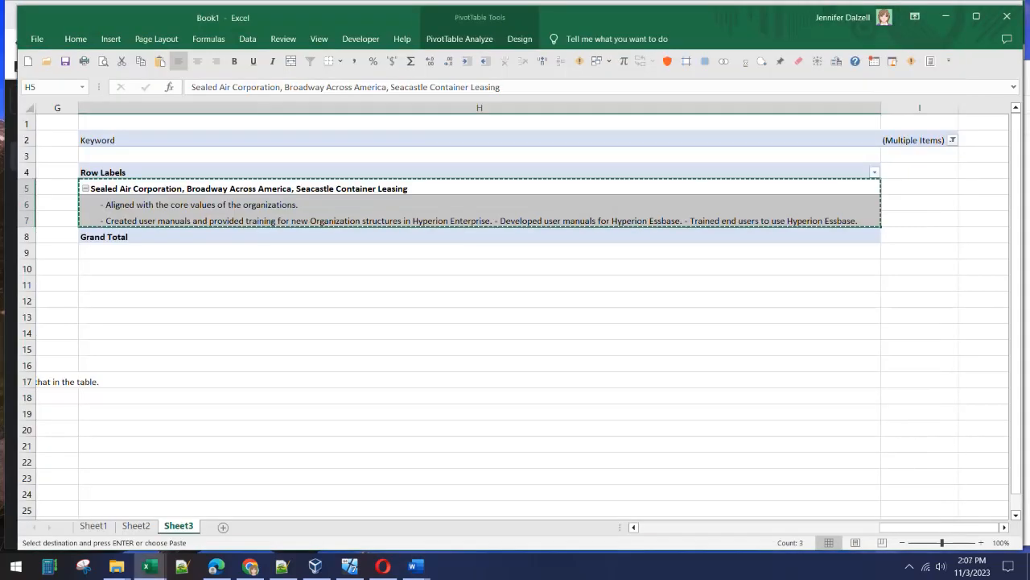
{"action": "key", "text": "Escape"}
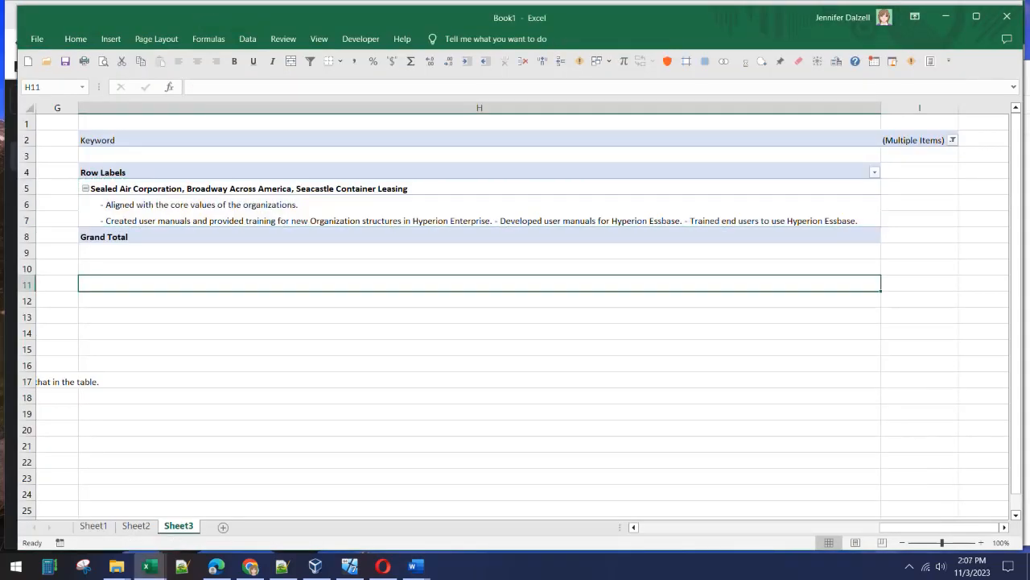
{"action": "left_click", "coordinate": [250, 566]}
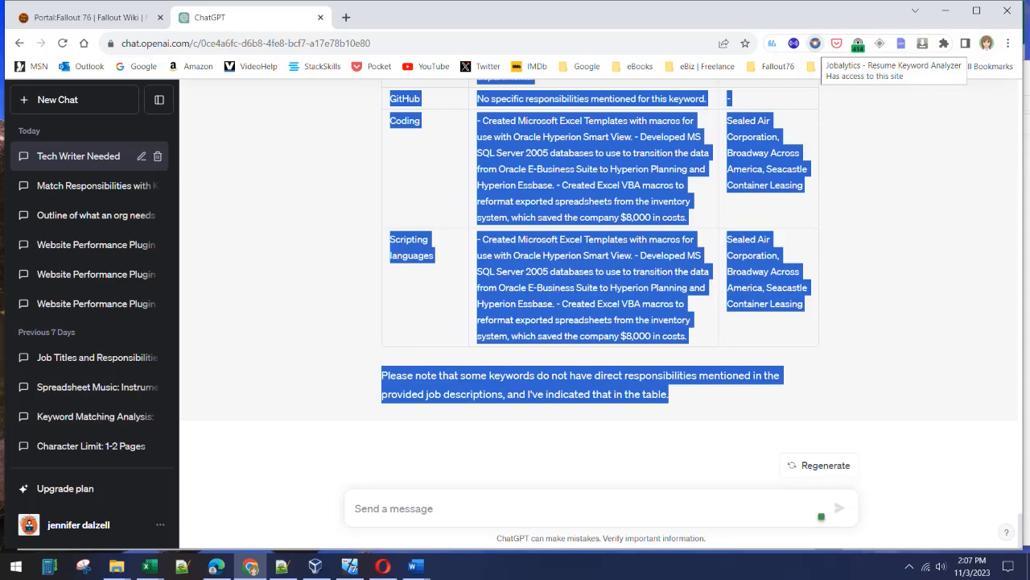
{"action": "left_click", "coordinate": [816, 42]}
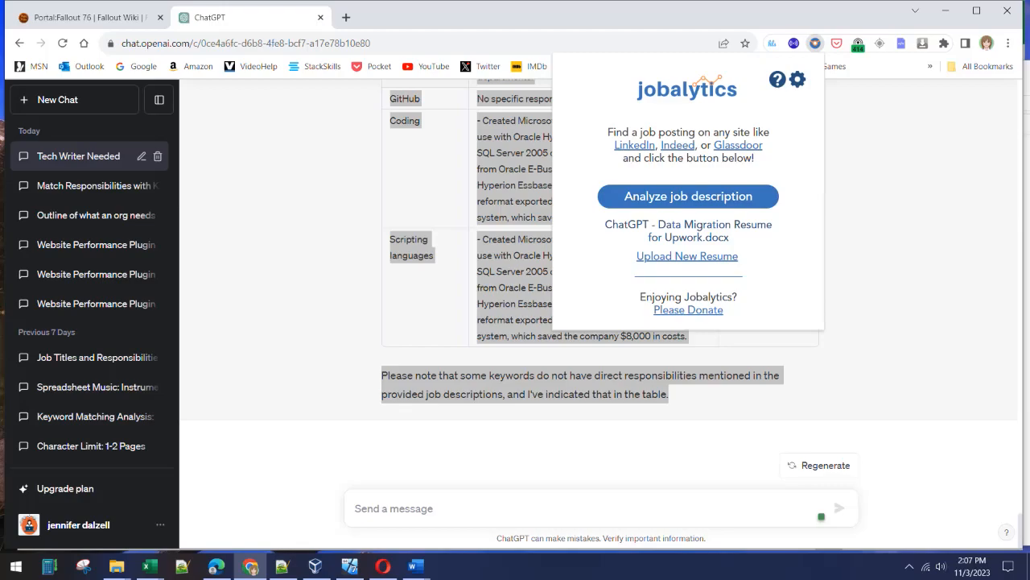
{"action": "left_click", "coordinate": [346, 17]}
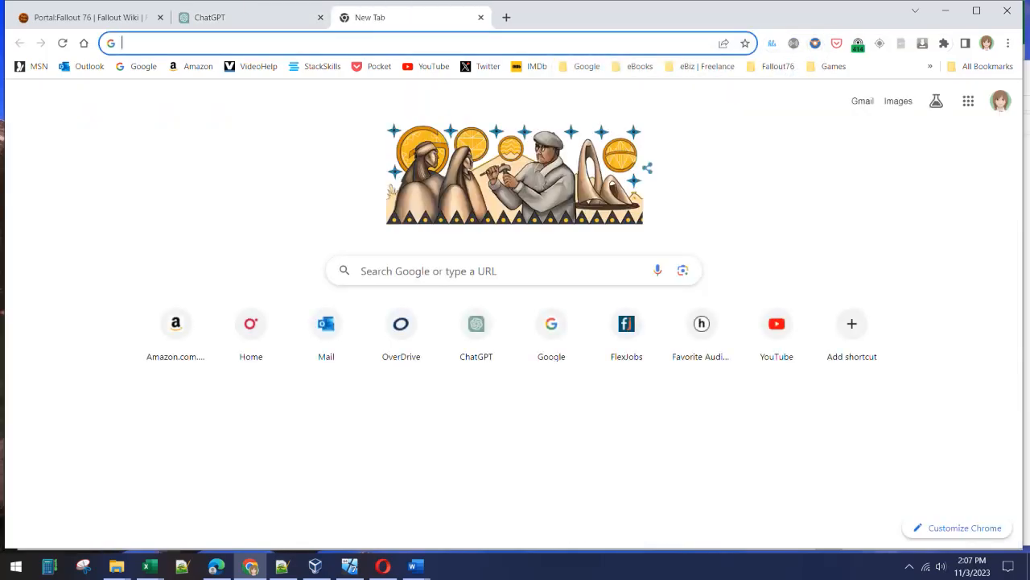
{"action": "type", "text": "www.in"}
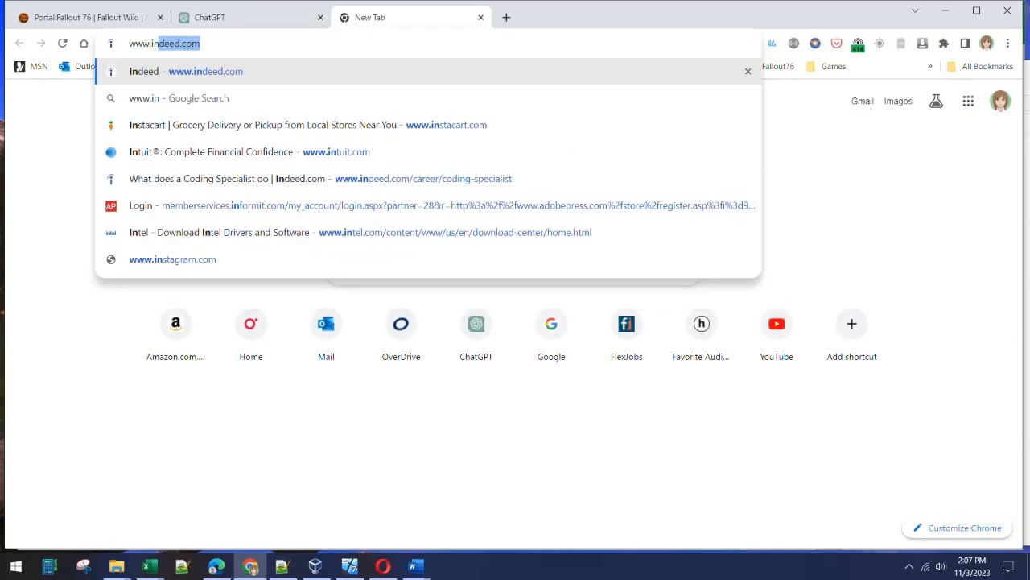
{"action": "type", "text": "deed"}
{"action": "key", "text": "Return"}
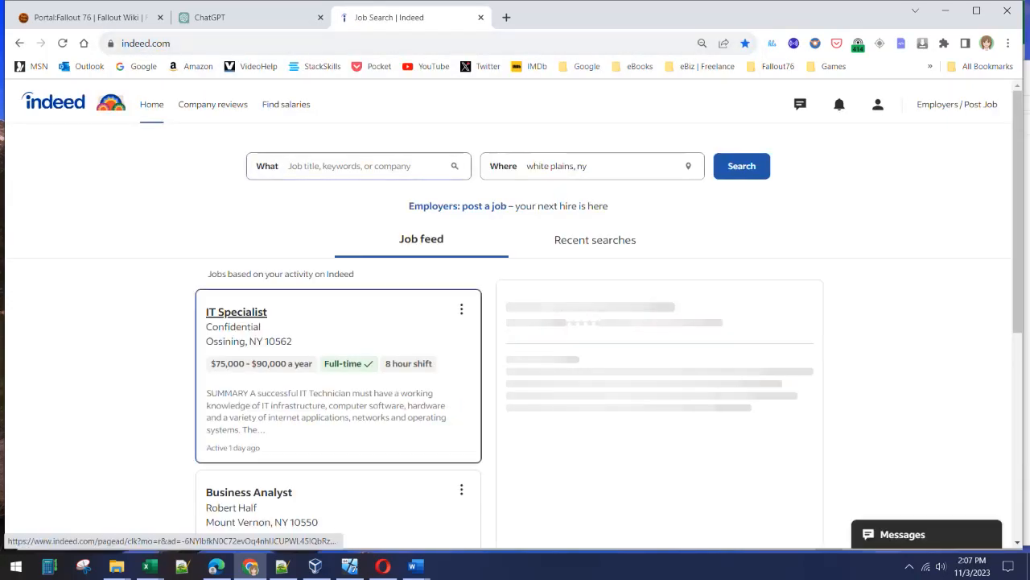
Step: Open the IT Specialist posting in its own tab, close the job feed tab and bring up the full job description
{"action": "scroll", "coordinate": [339, 402], "scroll_direction": "down", "scroll_amount": 3}
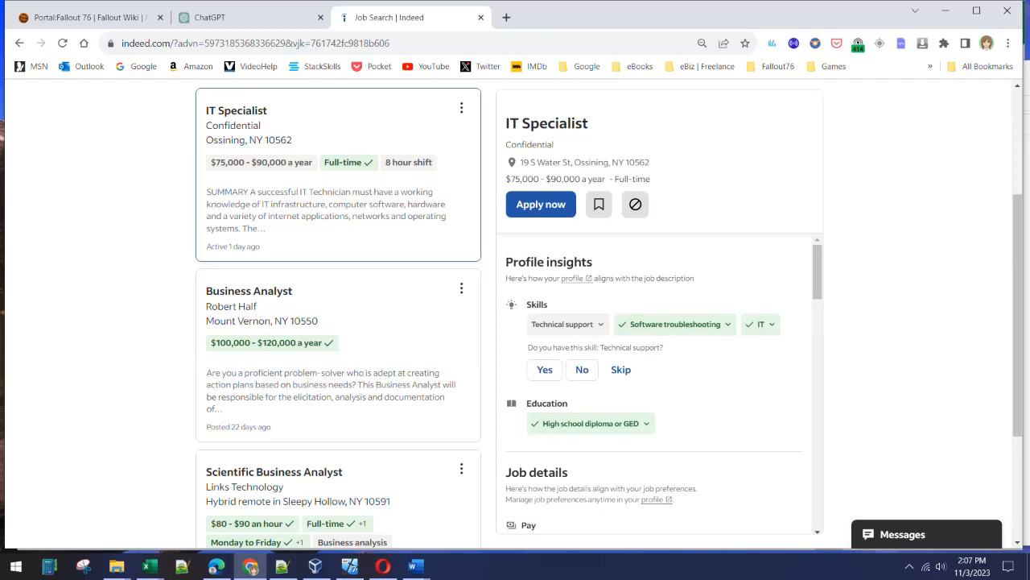
{"action": "right_click", "coordinate": [242, 110]}
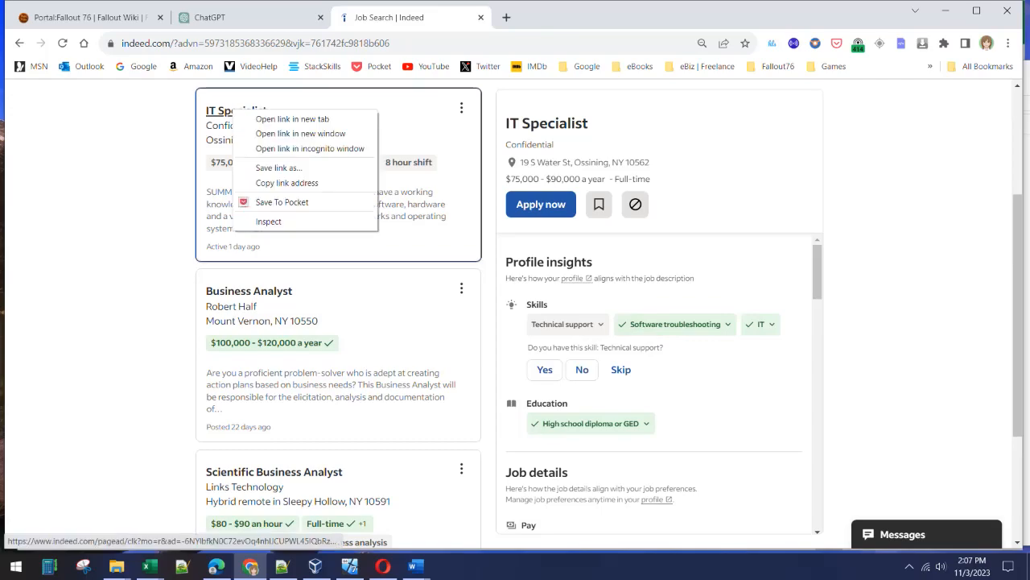
{"action": "left_click", "coordinate": [281, 115]}
{"action": "key", "text": "ctrl+w"}
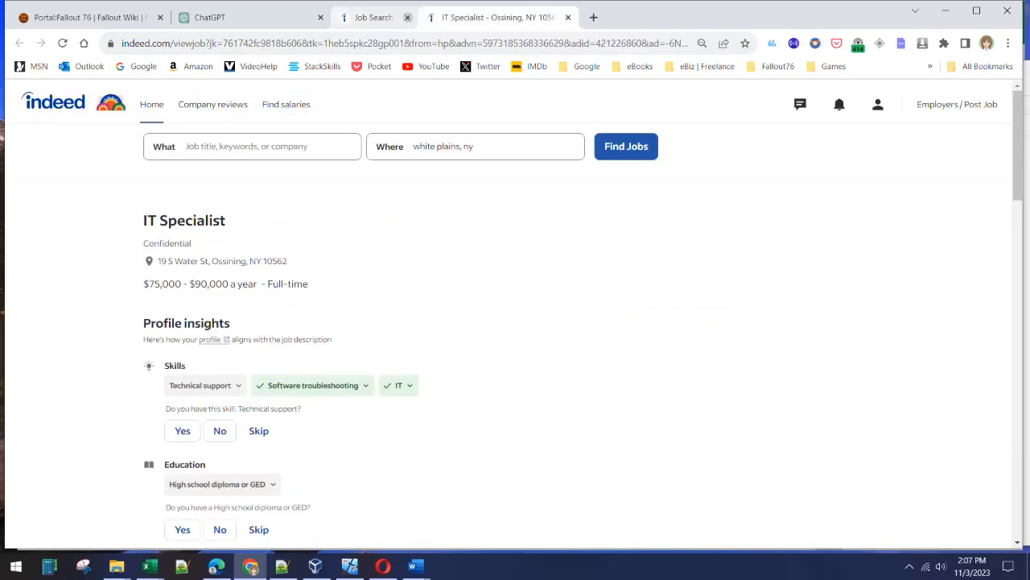
{"action": "scroll", "coordinate": [516, 362], "scroll_direction": "down", "scroll_amount": 6}
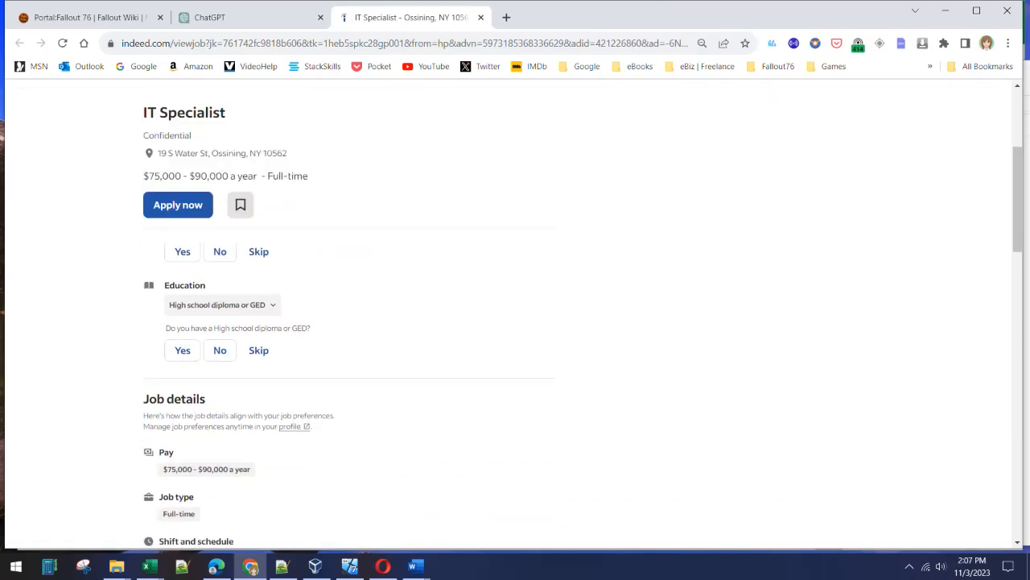
{"action": "scroll", "coordinate": [346, 402], "scroll_direction": "down", "scroll_amount": 1}
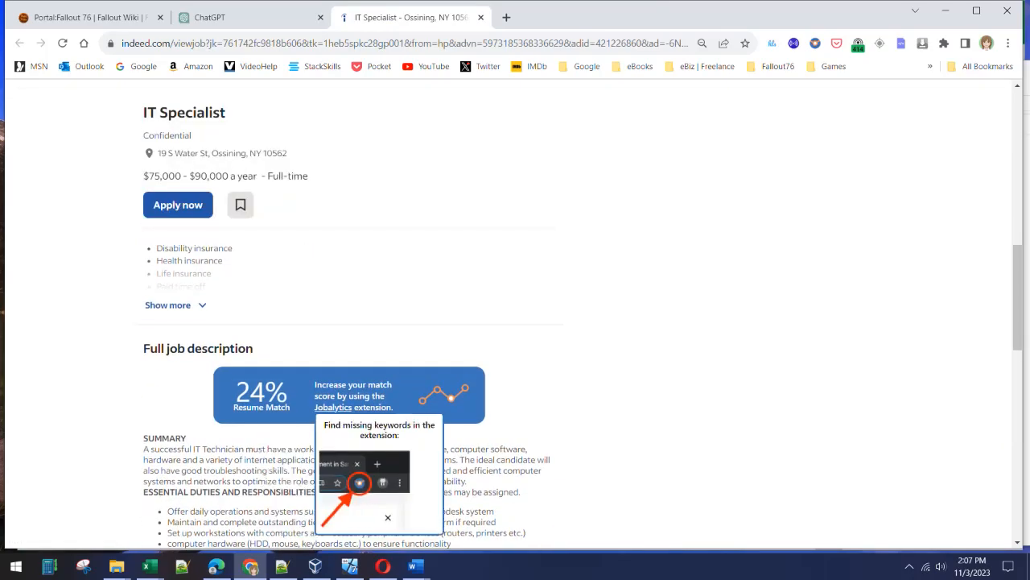
{"action": "scroll", "coordinate": [346, 403], "scroll_direction": "down", "scroll_amount": 2}
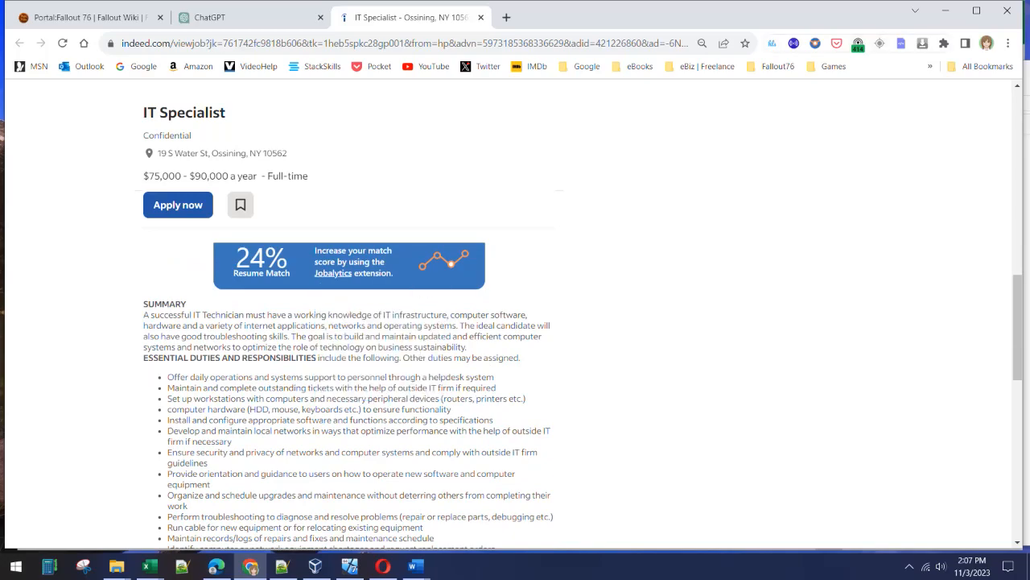
Step: Replace the resume stored in Jobalytics with the 2023 master resume document from the ! Master folder
{"action": "left_click", "coordinate": [815, 43]}
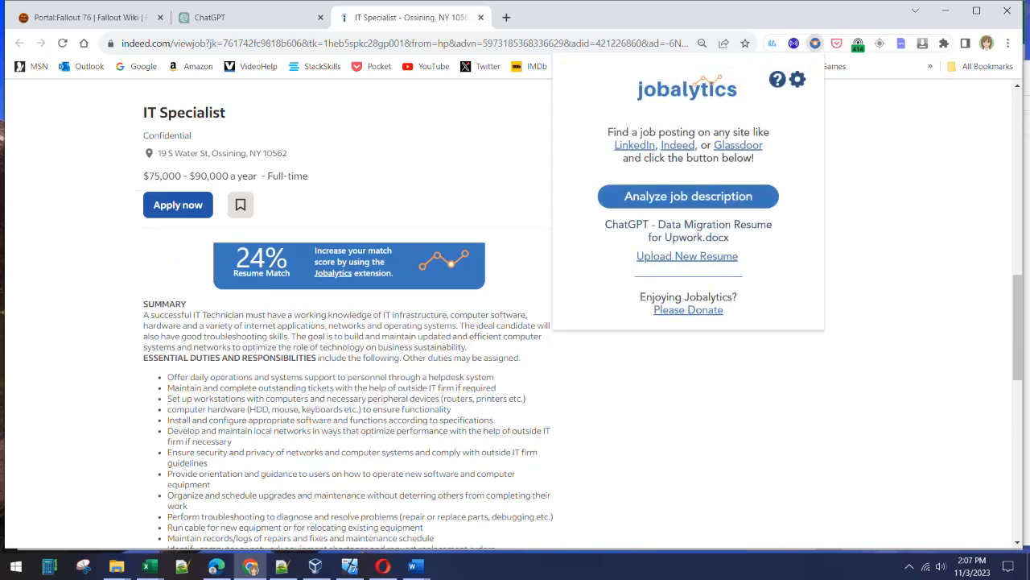
{"action": "left_click", "coordinate": [686, 256]}
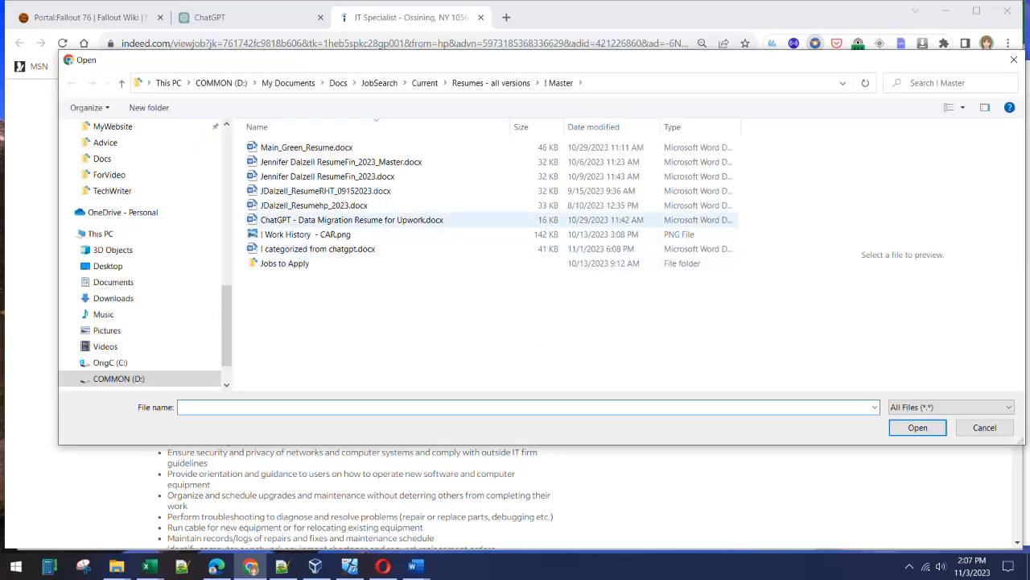
{"action": "left_click", "coordinate": [341, 162]}
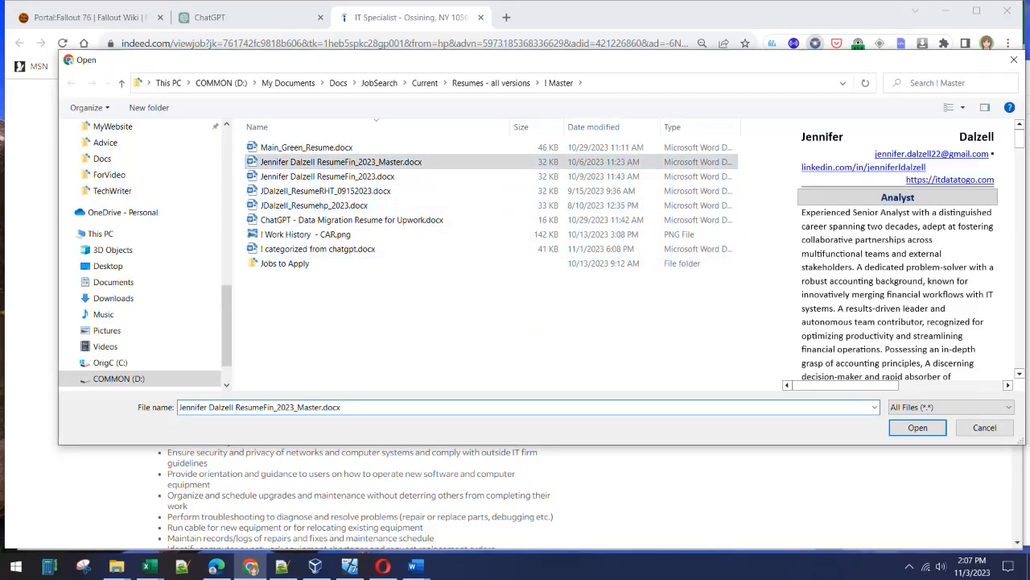
{"action": "left_click", "coordinate": [917, 427]}
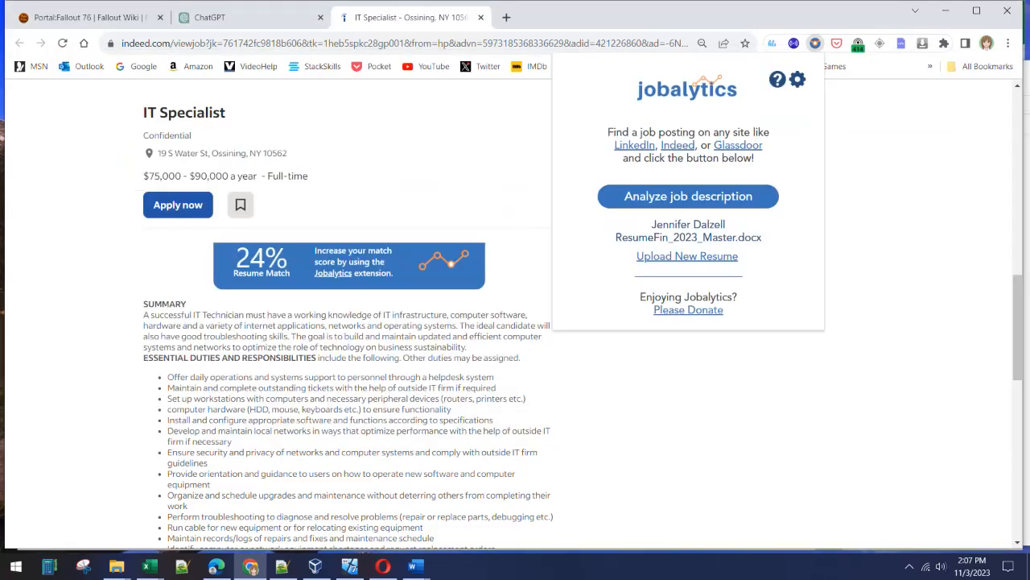
Step: Analyze the IT Specialist job description with Jobalytics and inspect the keywords marked in its text
{"action": "left_click", "coordinate": [688, 195]}
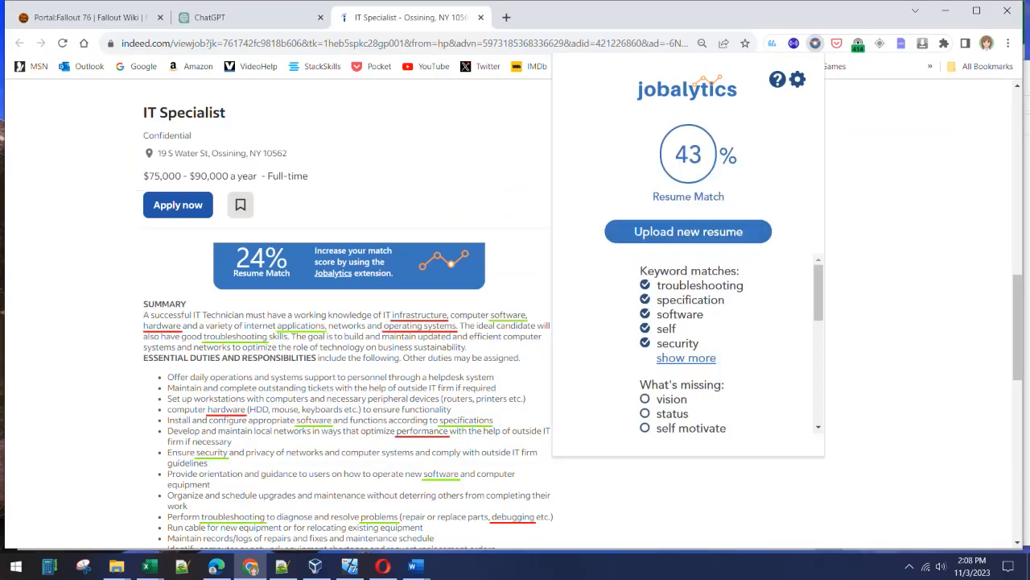
{"action": "key", "text": "Escape"}
{"action": "scroll", "coordinate": [347, 394], "scroll_direction": "down", "scroll_amount": 1}
{"action": "scroll", "coordinate": [348, 394], "scroll_direction": "up", "scroll_amount": 1}
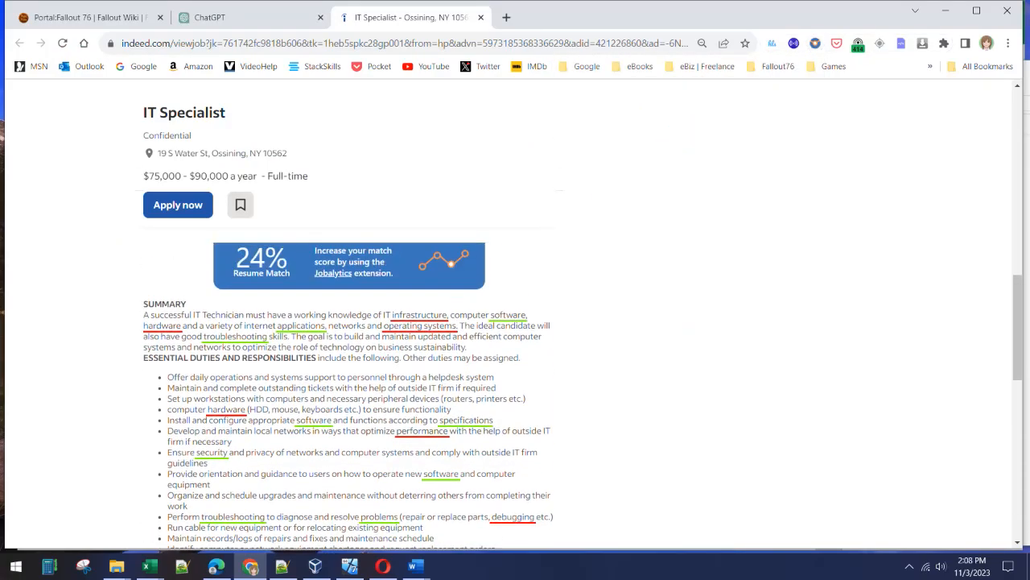
Step: Examine the marked keywords in the posting's summary, duties and qualifications, and return to its job details section
{"action": "scroll", "coordinate": [348, 394], "scroll_direction": "down", "scroll_amount": 1}
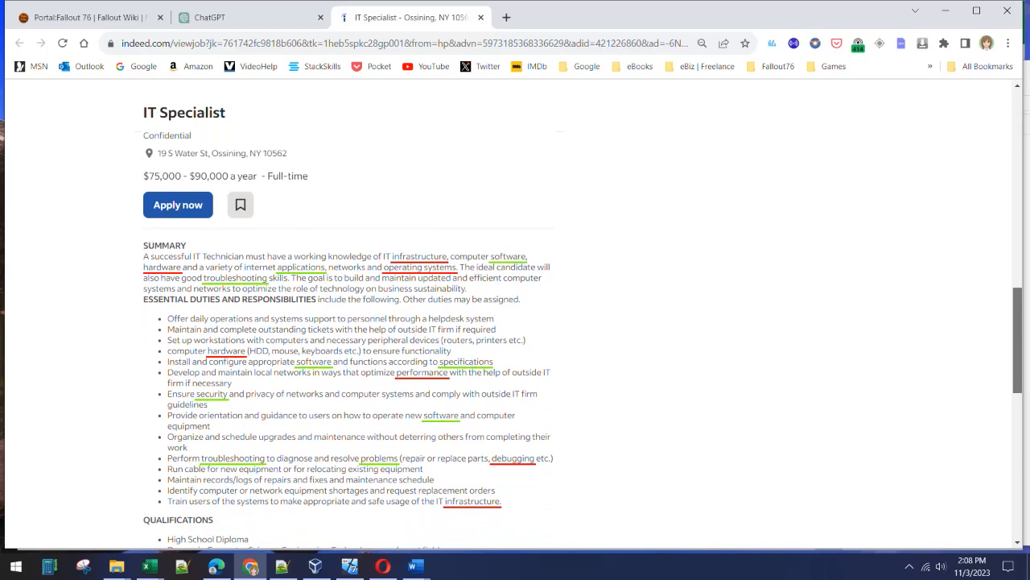
{"action": "scroll", "coordinate": [348, 394], "scroll_direction": "down", "scroll_amount": 1}
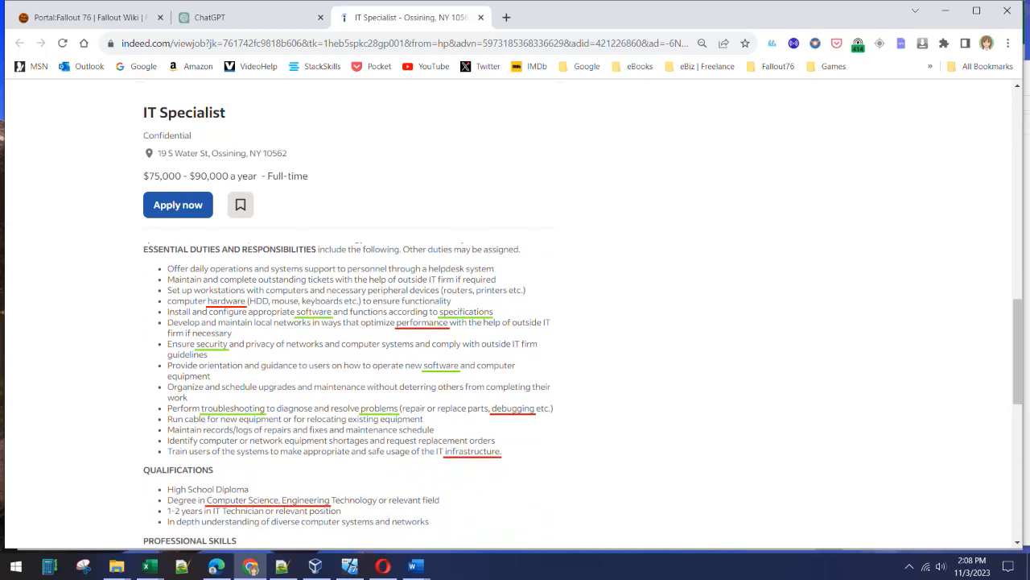
{"action": "left_click_drag", "start_coordinate": [446, 451], "coordinate": [502, 452]}
{"action": "left_click_drag", "start_coordinate": [202, 408], "coordinate": [264, 408]}
{"action": "scroll", "coordinate": [264, 408], "scroll_direction": "up", "scroll_amount": 5}
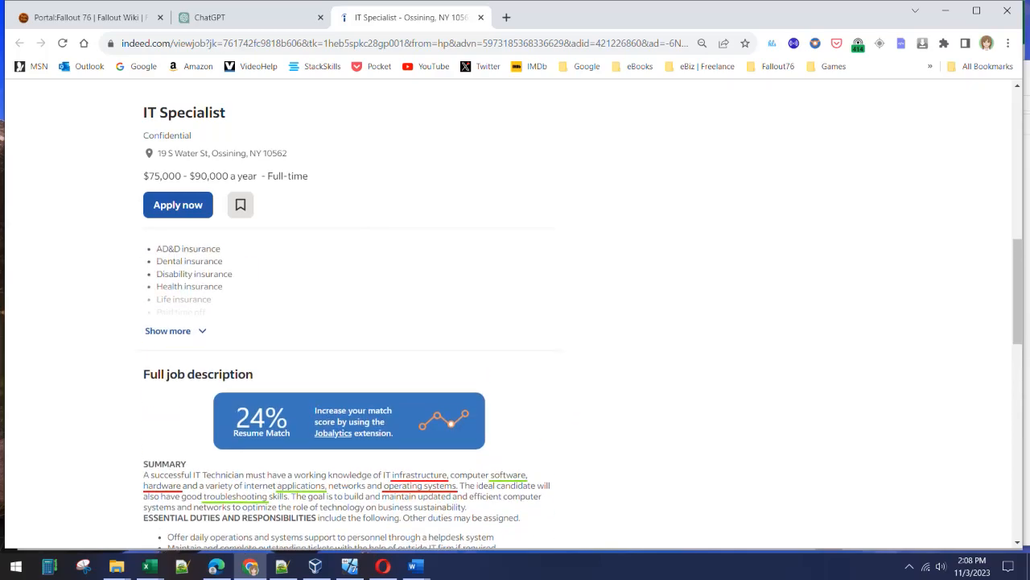
{"action": "scroll", "coordinate": [348, 403], "scroll_direction": "up", "scroll_amount": 4}
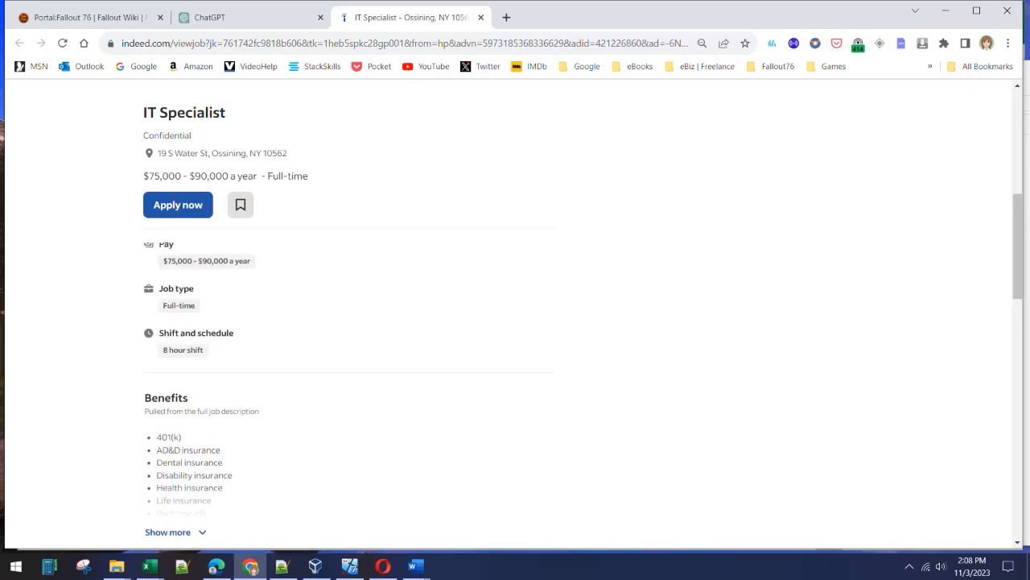
{"action": "scroll", "coordinate": [348, 362], "scroll_direction": "up", "scroll_amount": 4}
{"action": "scroll", "coordinate": [348, 362], "scroll_direction": "down", "scroll_amount": 2}
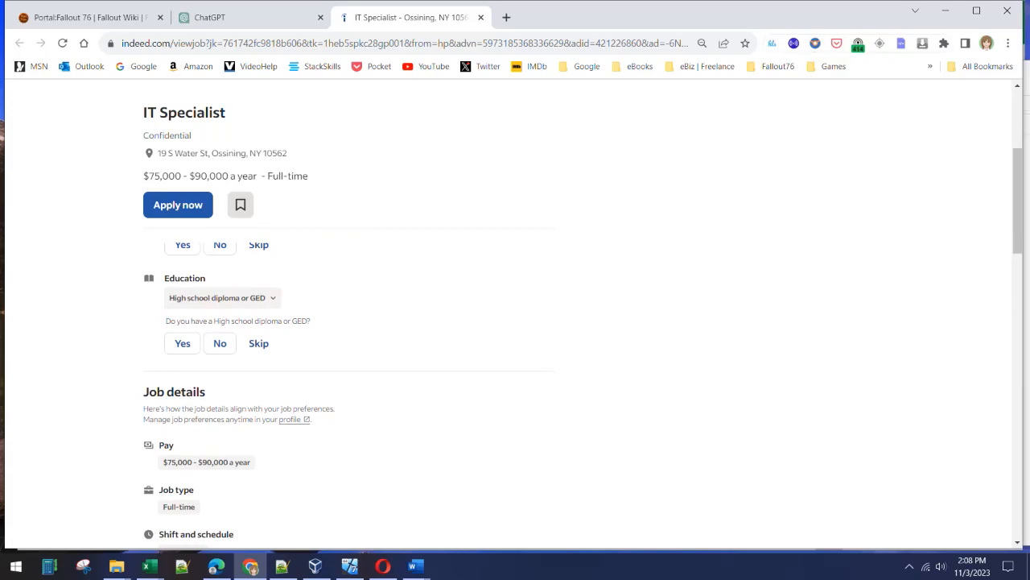
Step: Open the Chrome Web Store page of Jobalytics - Resume Keyword Analyzer and read its overview description
{"action": "right_click", "coordinate": [815, 43]}
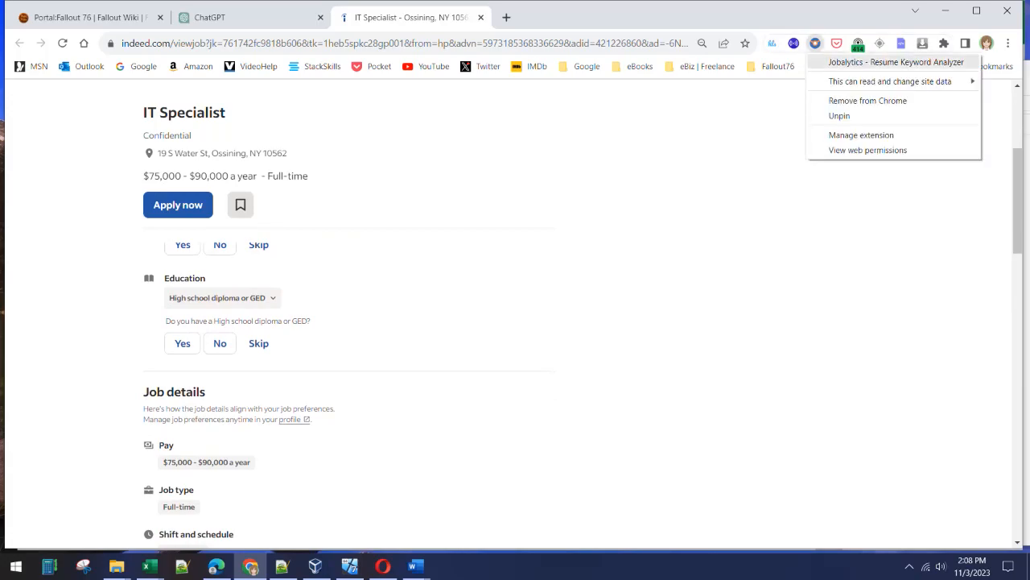
{"action": "left_click", "coordinate": [873, 63]}
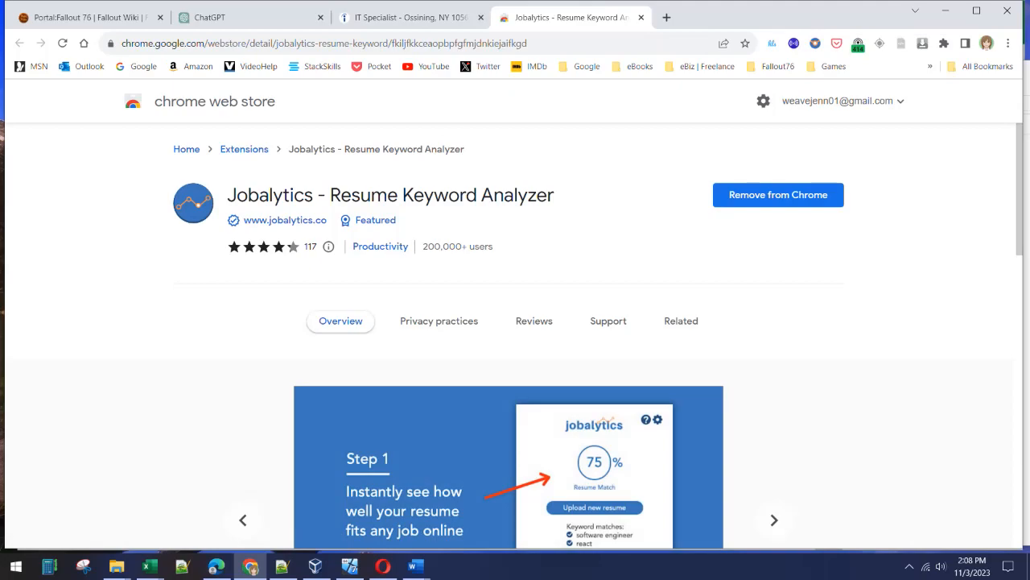
{"action": "scroll", "coordinate": [515, 330], "scroll_direction": "down", "scroll_amount": 8}
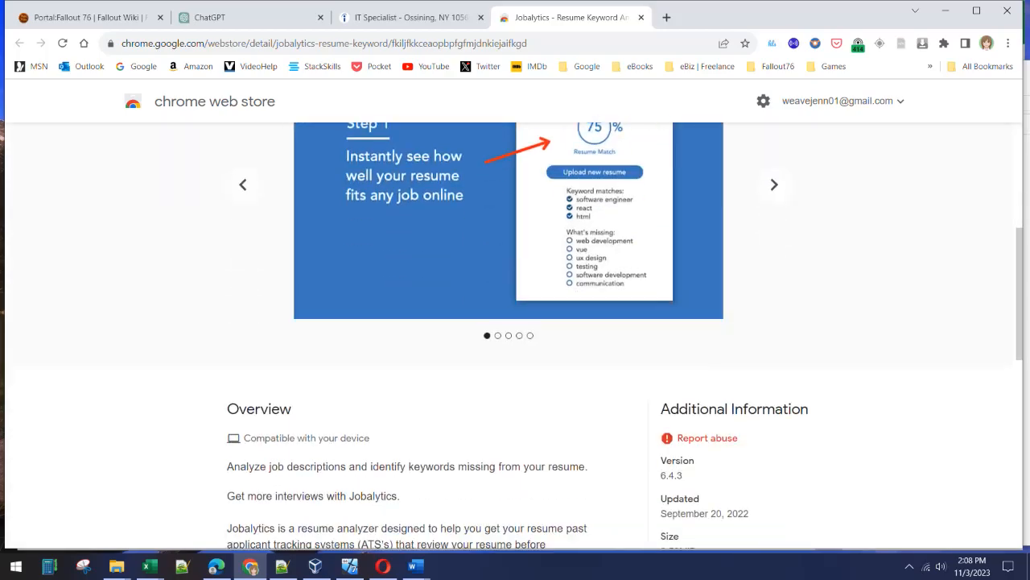
{"action": "scroll", "coordinate": [515, 330], "scroll_direction": "down", "scroll_amount": 1}
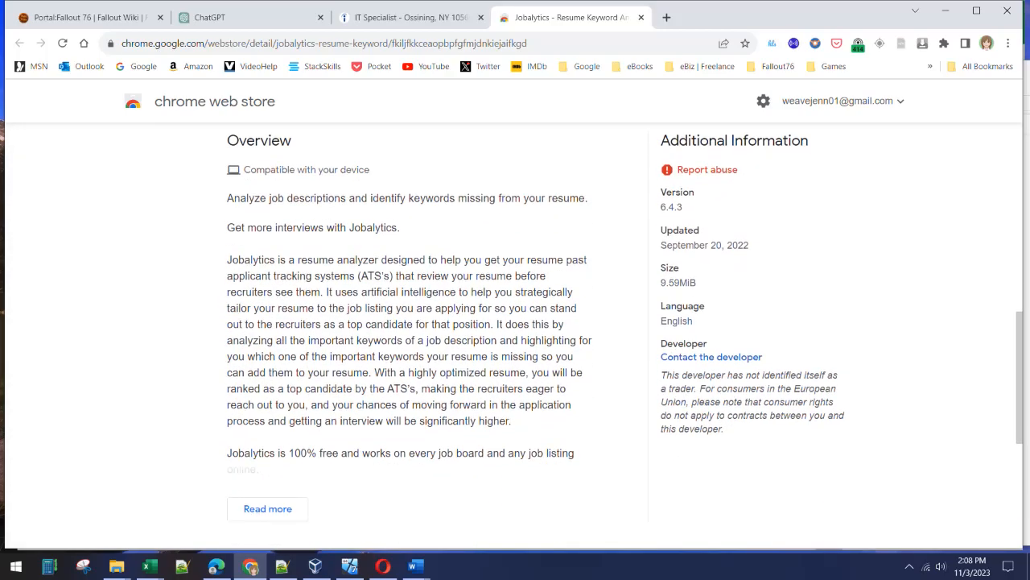
{"action": "scroll", "coordinate": [515, 330], "scroll_direction": "up", "scroll_amount": 10}
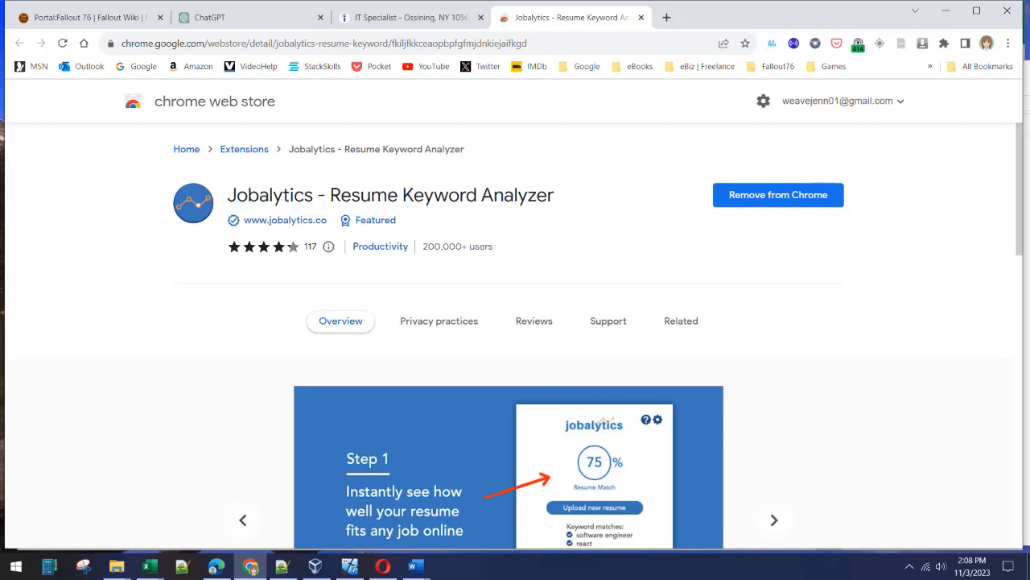
{"action": "left_click", "coordinate": [241, 17]}
{"action": "left_click", "coordinate": [406, 17]}
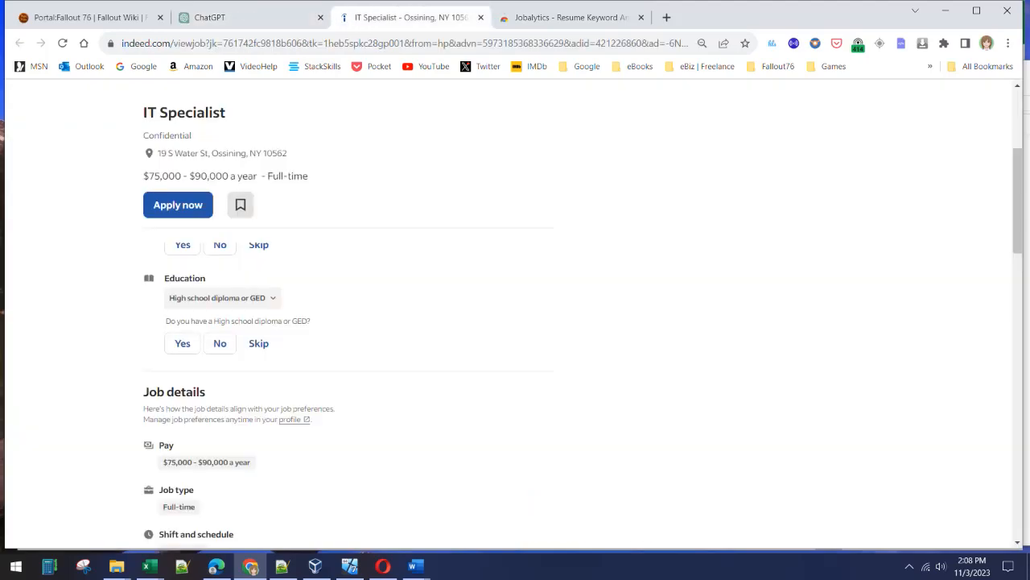
{"action": "left_click", "coordinate": [571, 17]}
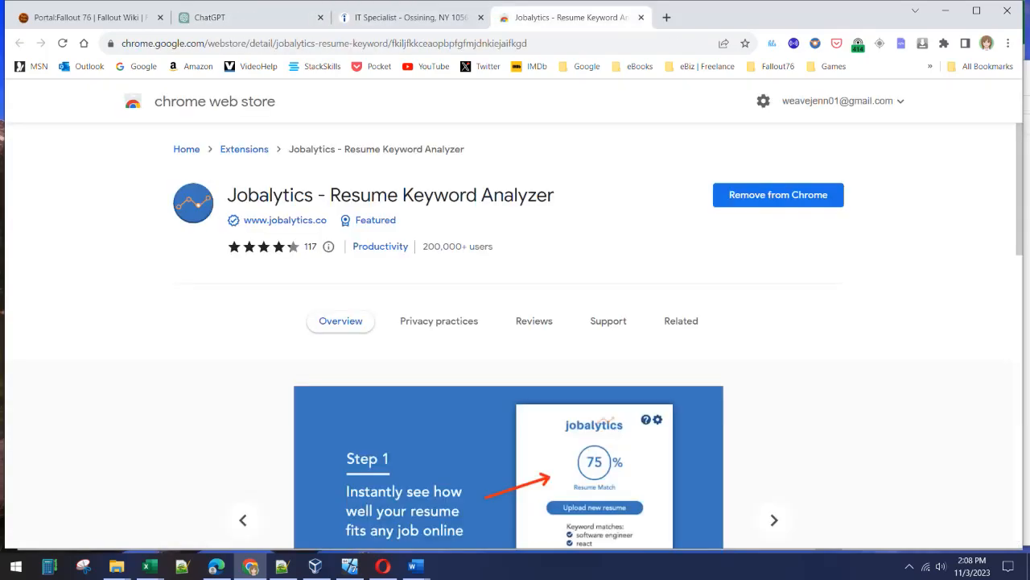